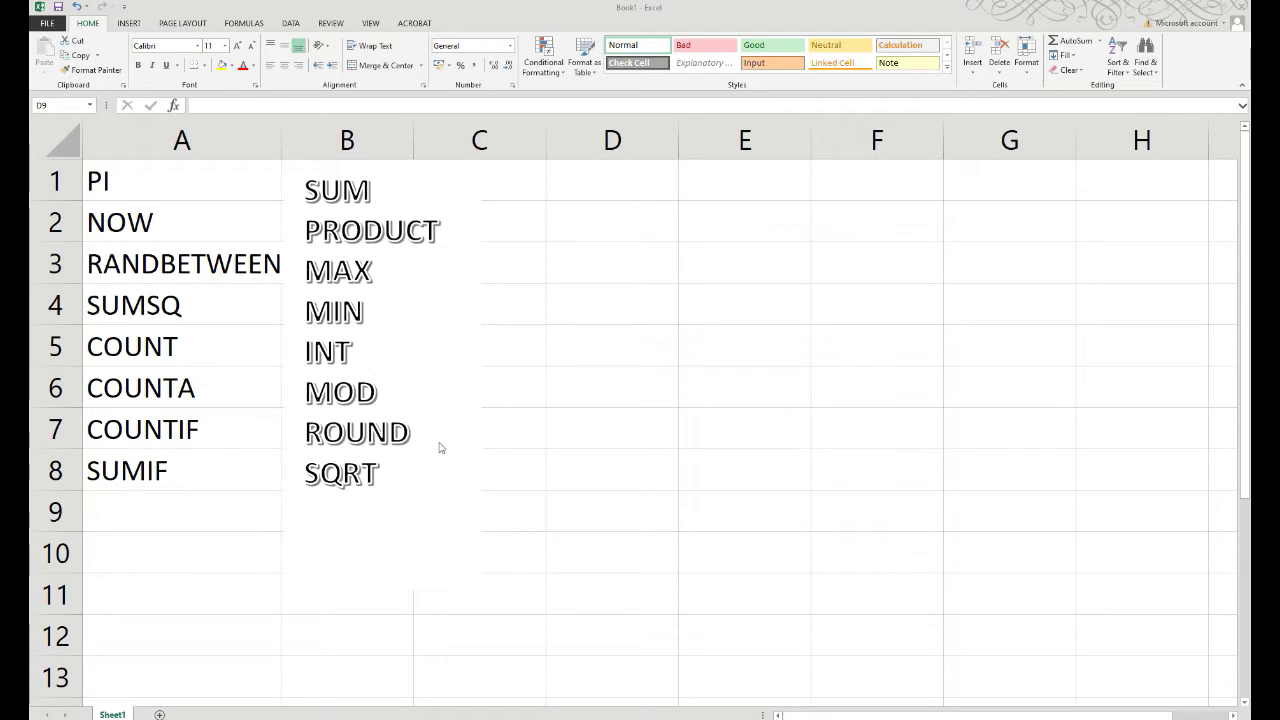
# Step: Delete the text box listing SUM through SQRT beside the column A function names
pyautogui.click(311, 168)
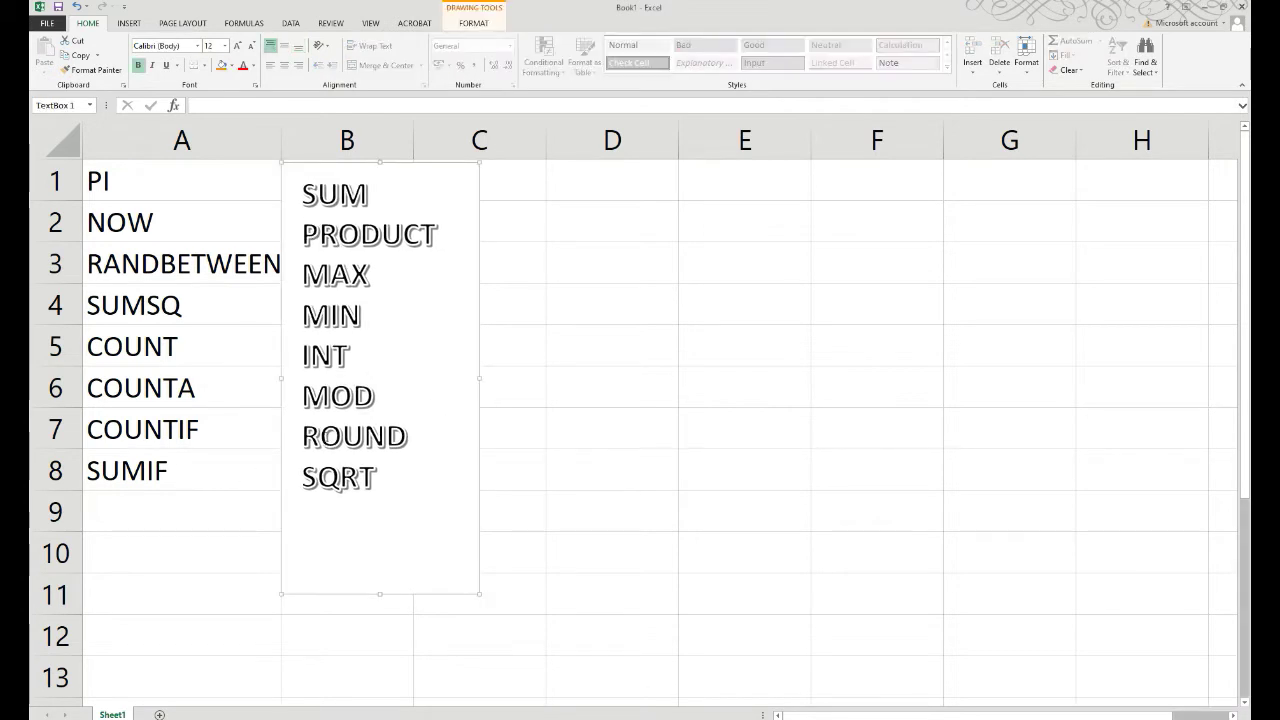
pyautogui.press('Delete')
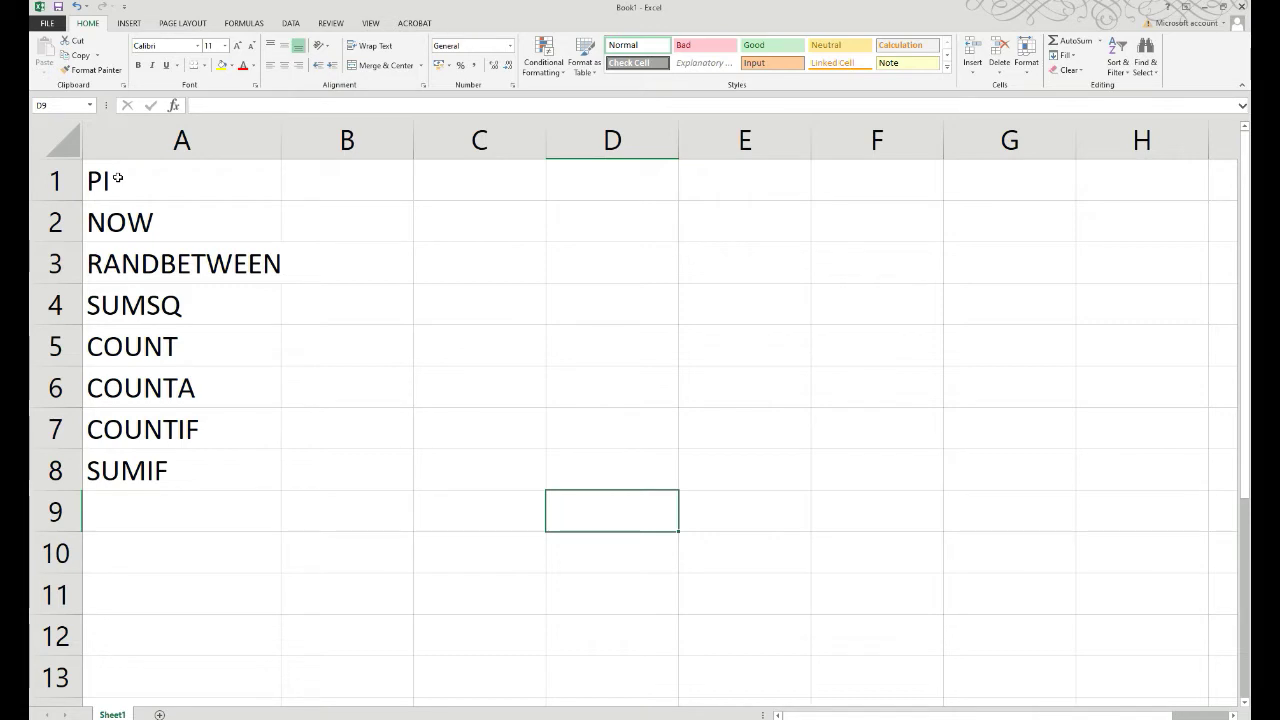
# Step: Enter =PI() in cell C2 so it displays 3.141593
pyautogui.click(118, 177)
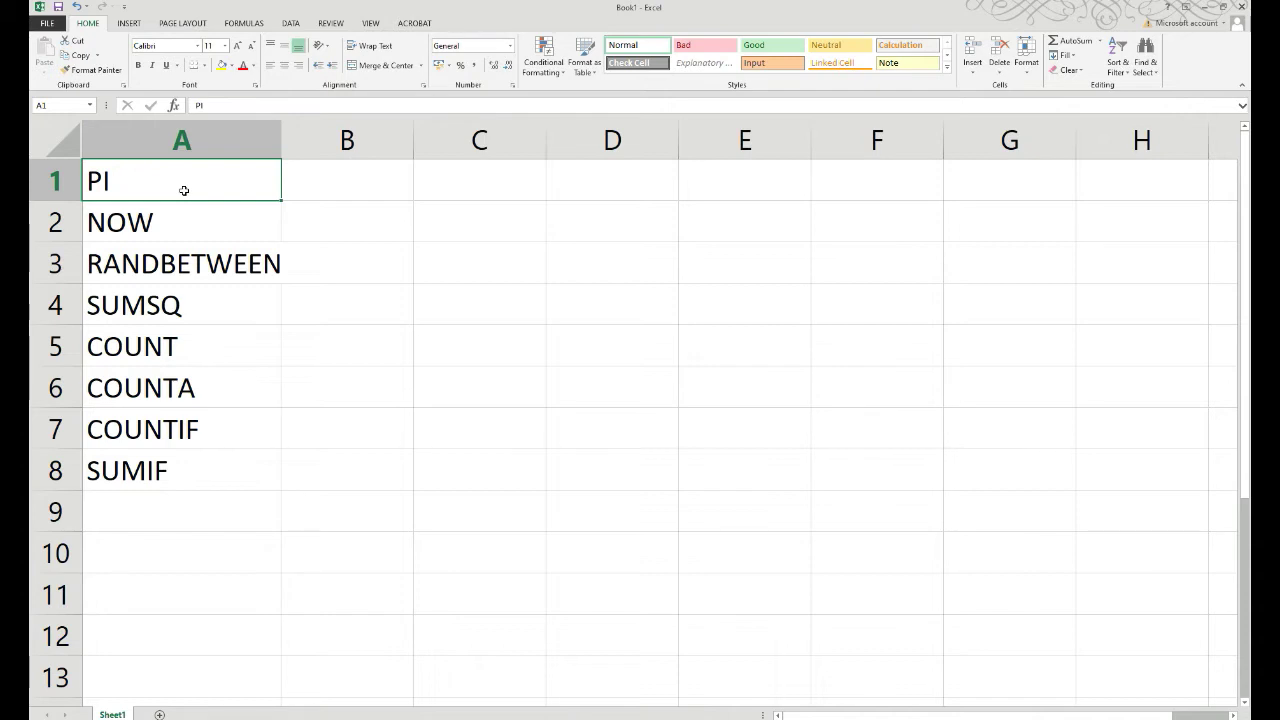
pyautogui.click(479, 224)
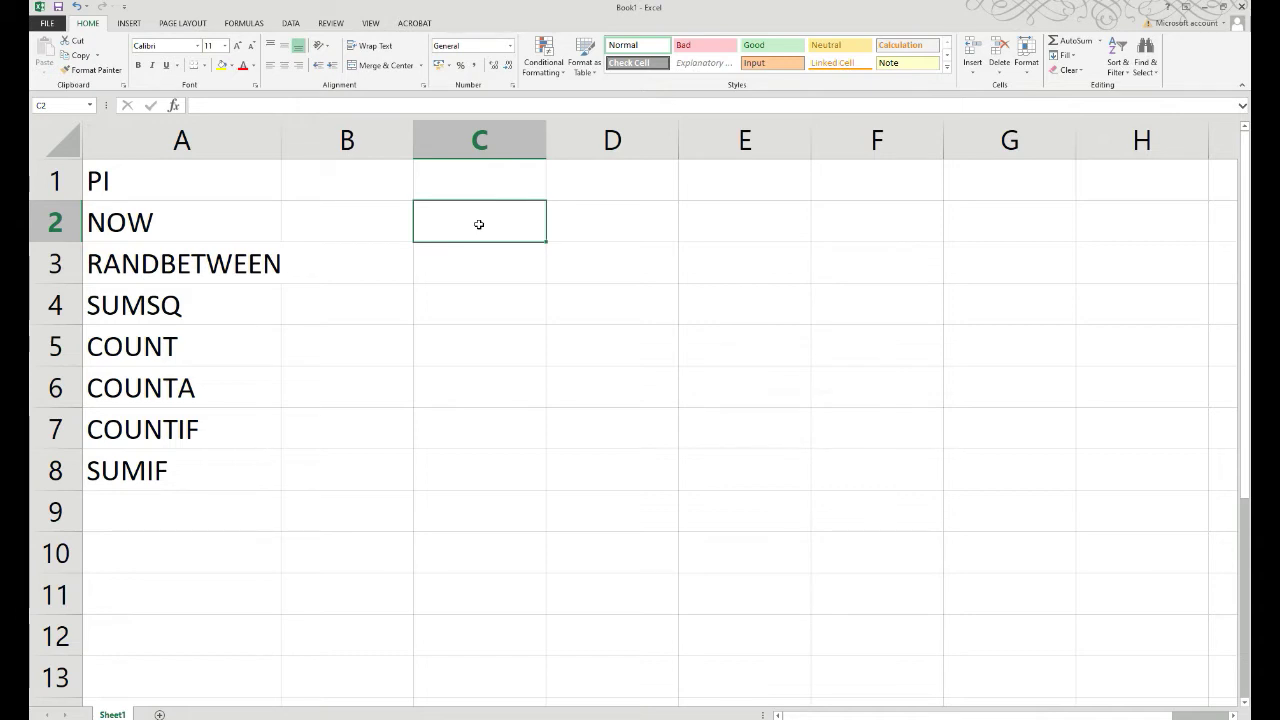
pyautogui.write('=')
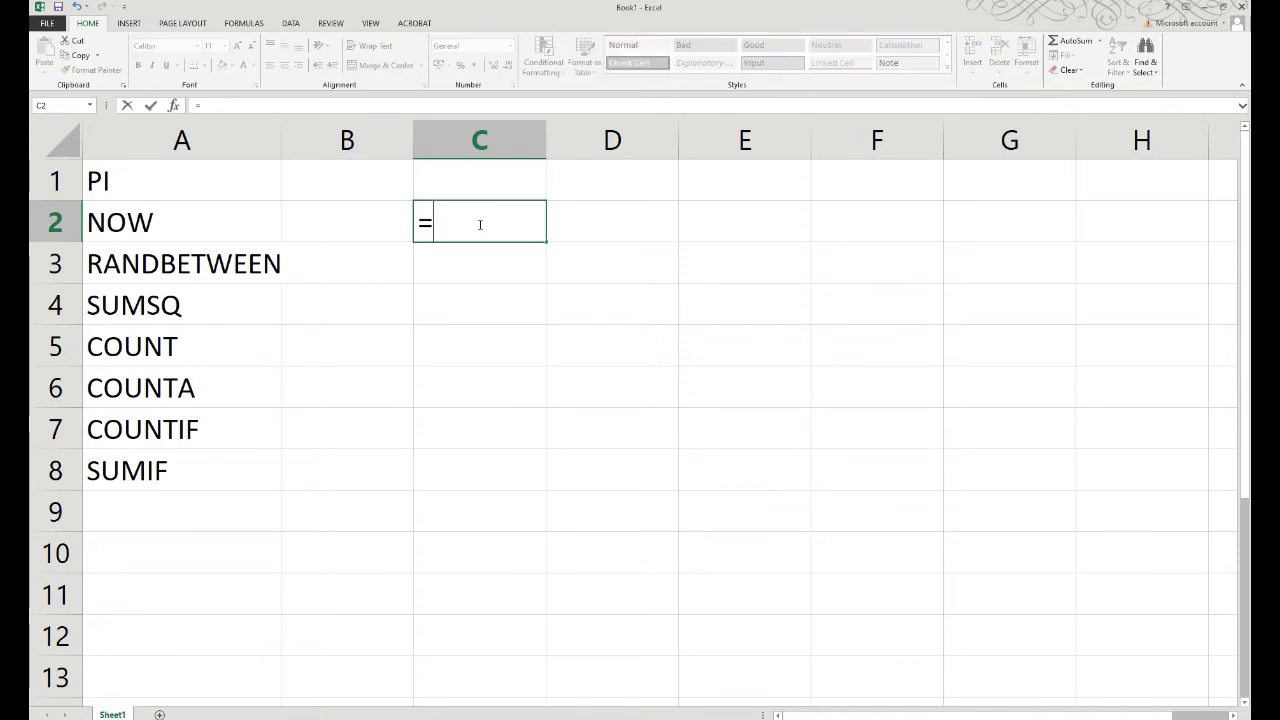
pyautogui.write('PI')
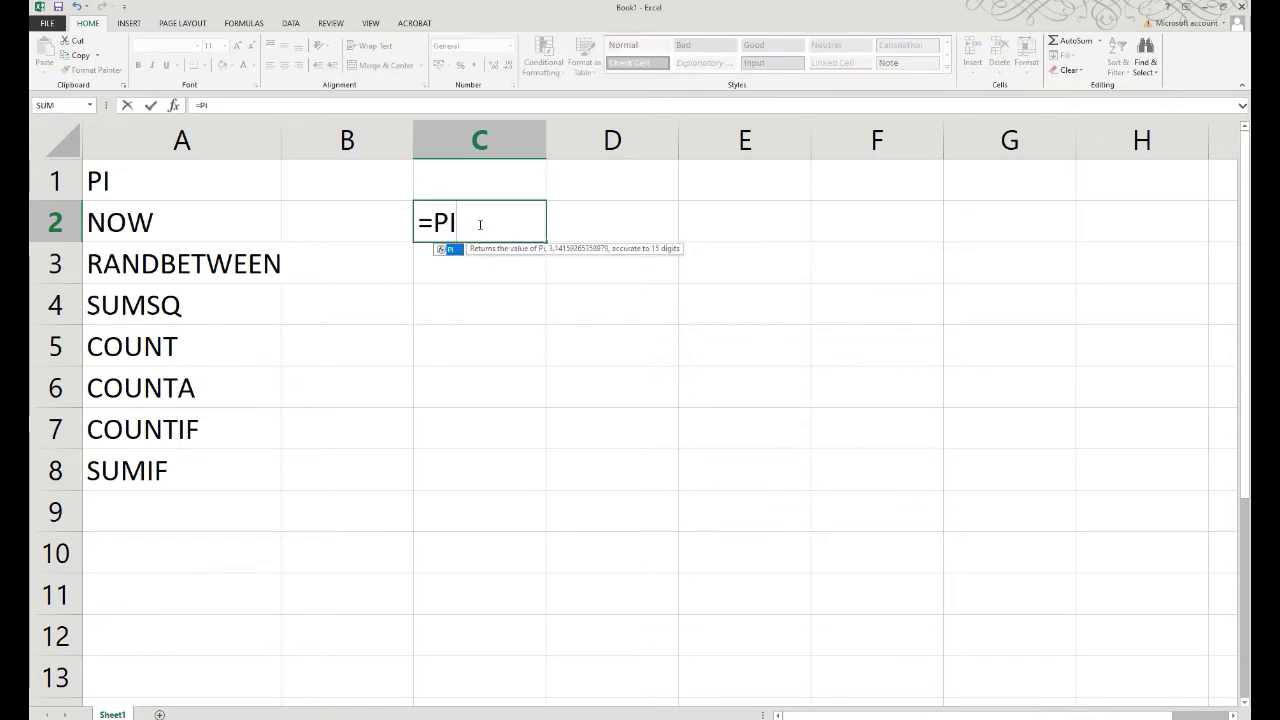
pyautogui.write('()')
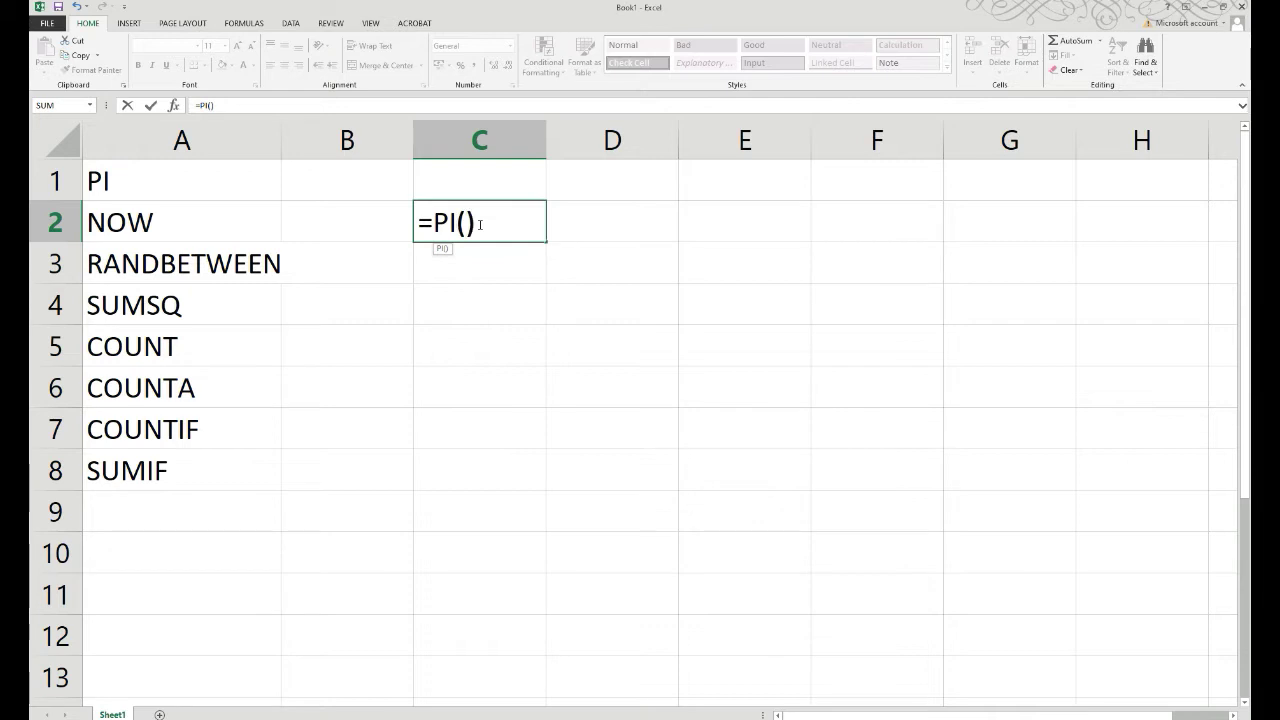
pyautogui.press('Return')
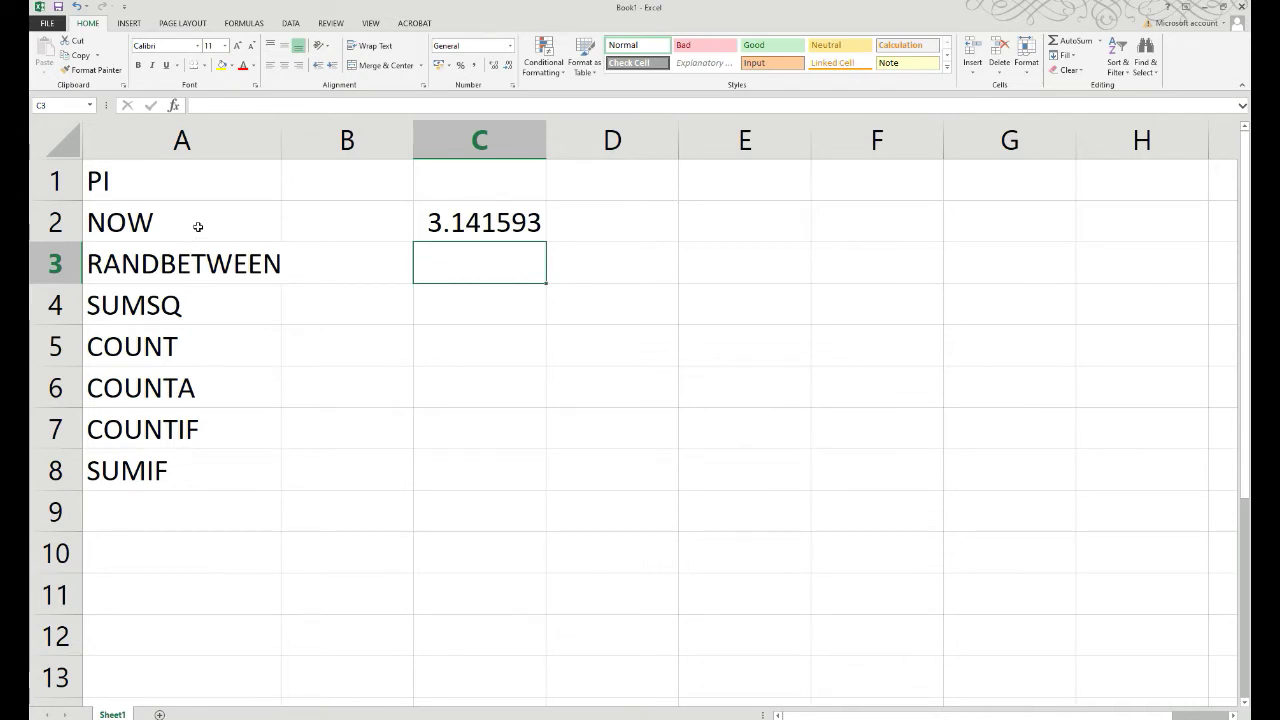
pyautogui.click(578, 346)
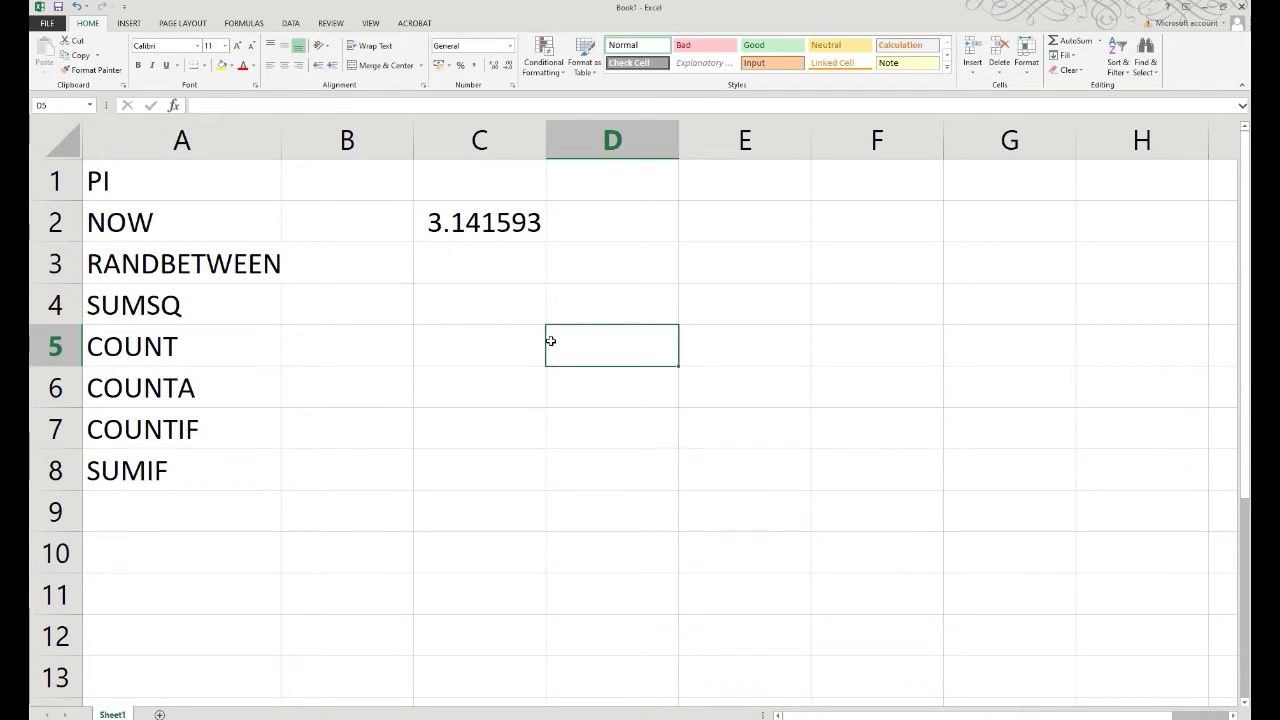
pyautogui.write('=NO')
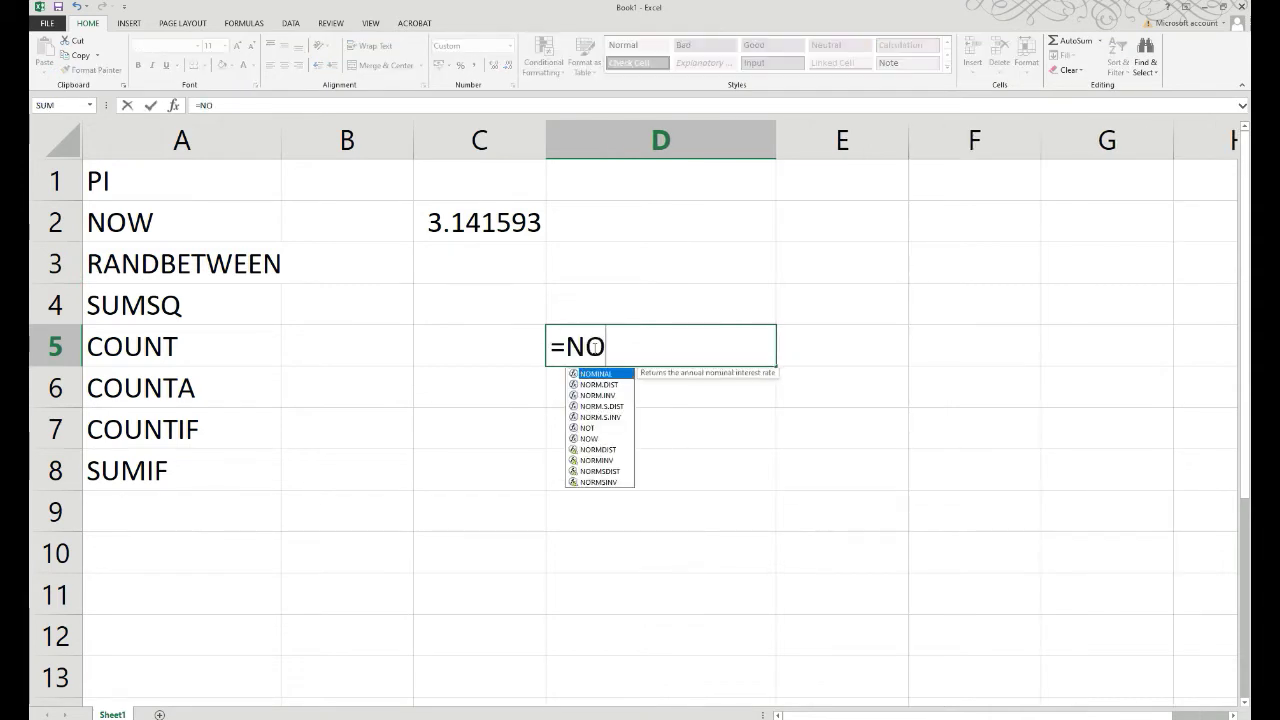
pyautogui.write('W(')
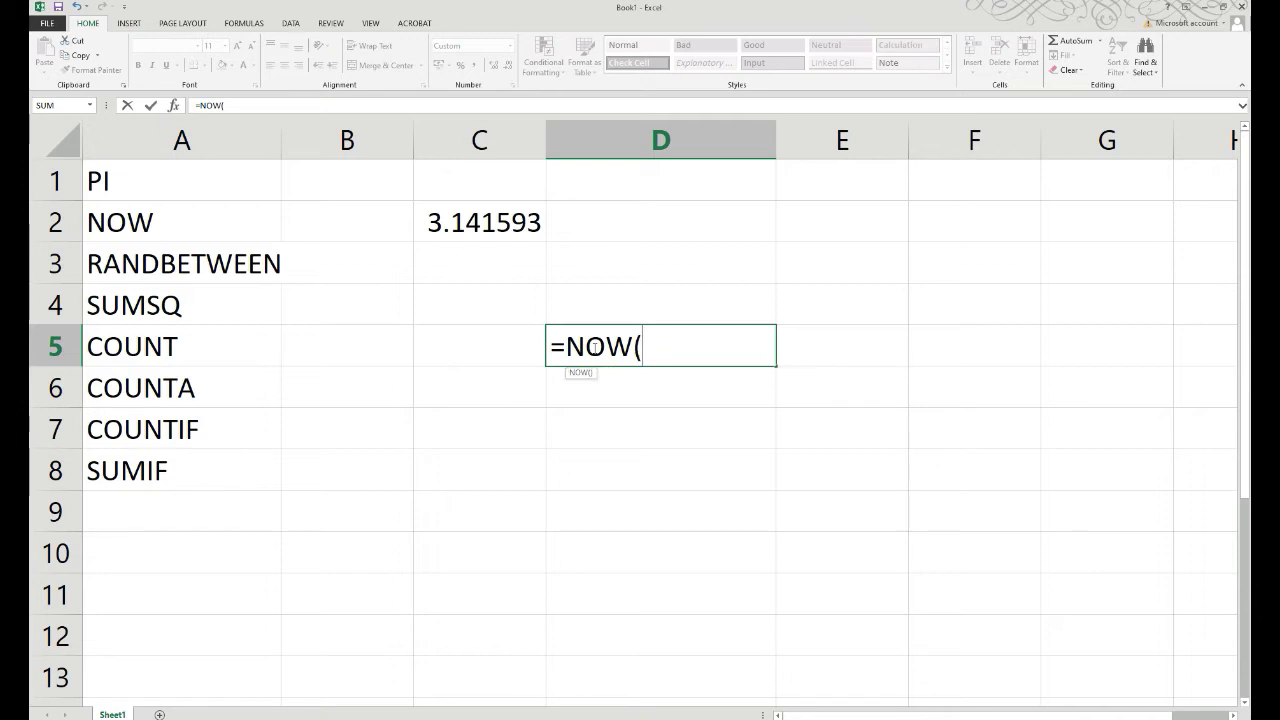
pyautogui.write(')')
pyautogui.press('Return')
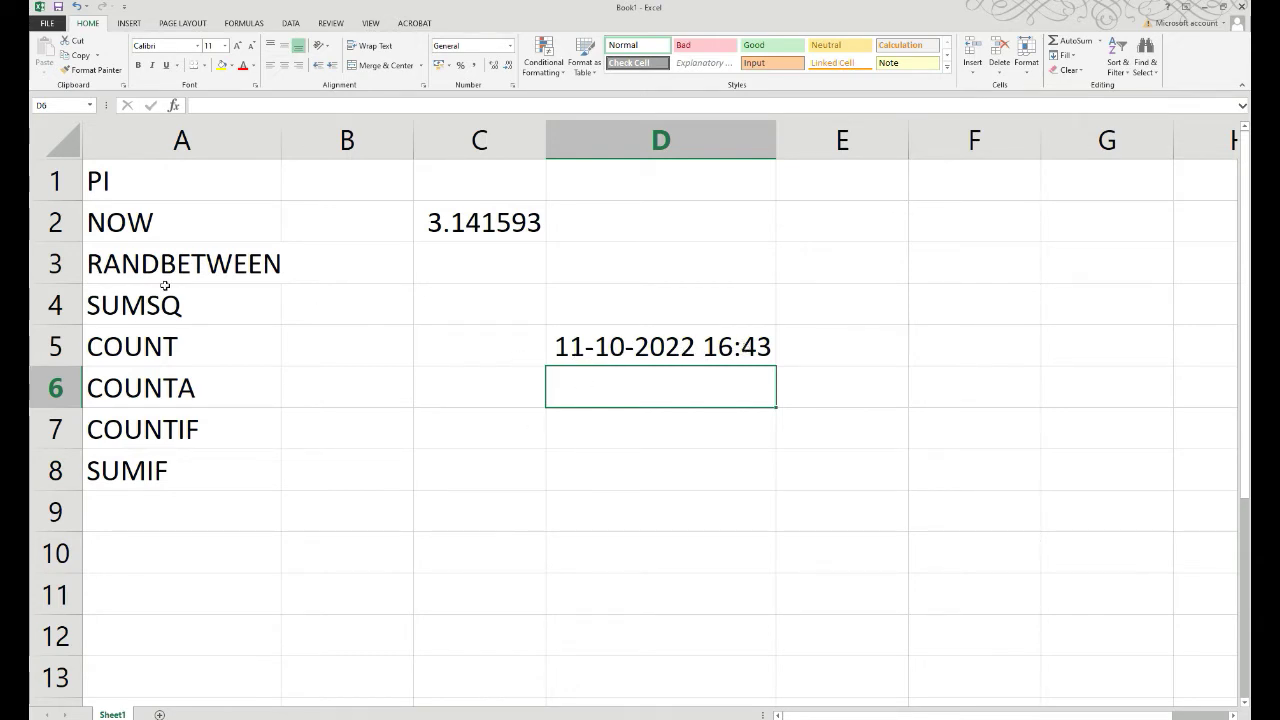
pyautogui.click(120, 265)
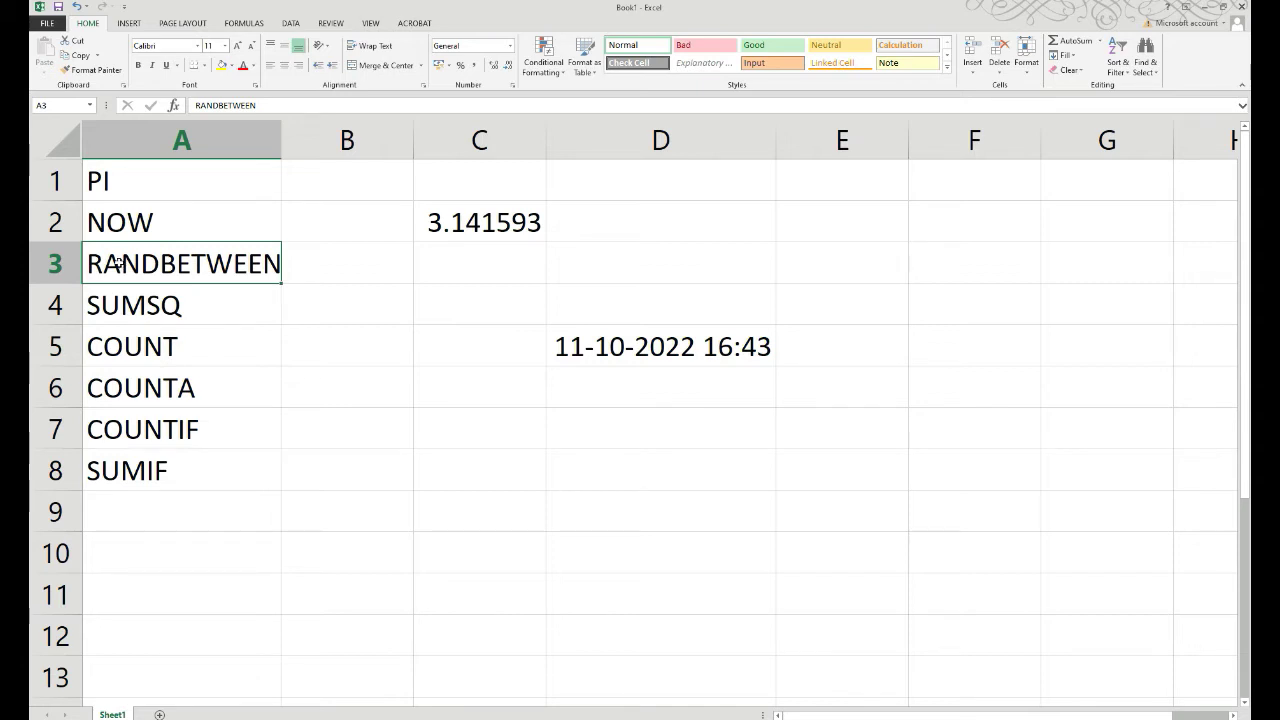
# Step: Enter =RANDBETWEEN(33,100) in E1, correcting a typo, so it shows 80
pyautogui.click(881, 179)
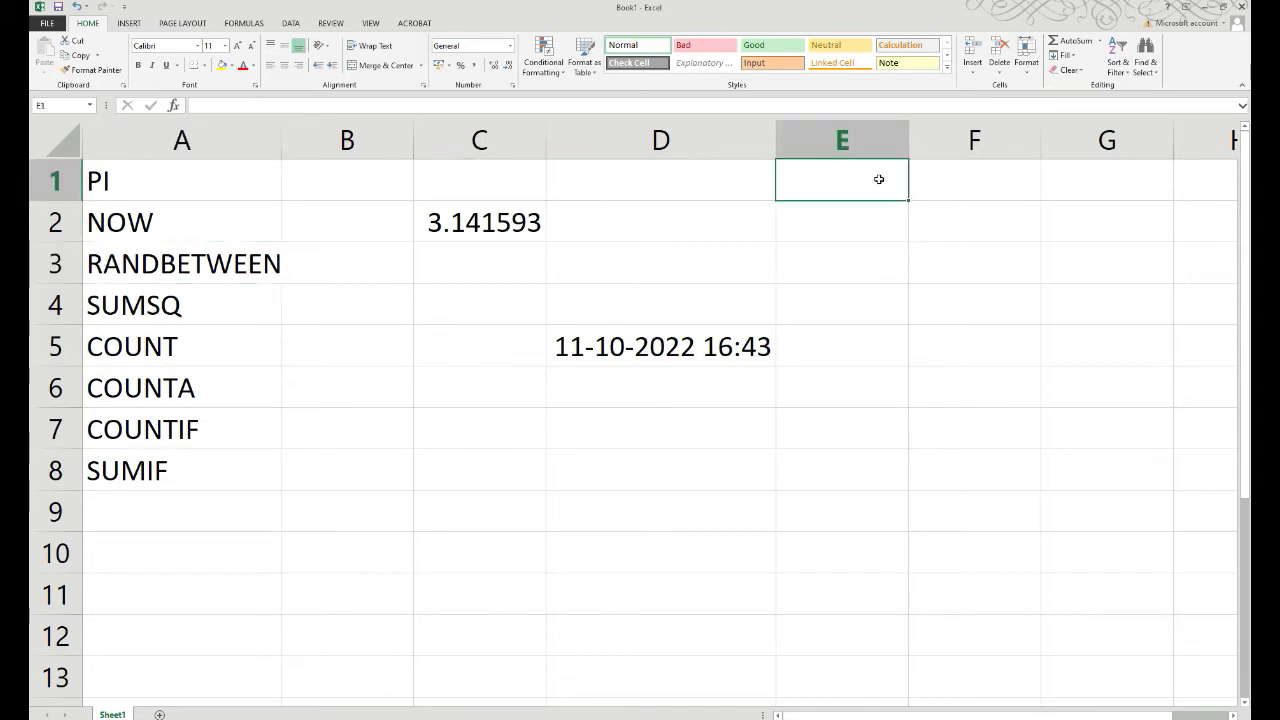
pyautogui.write('=')
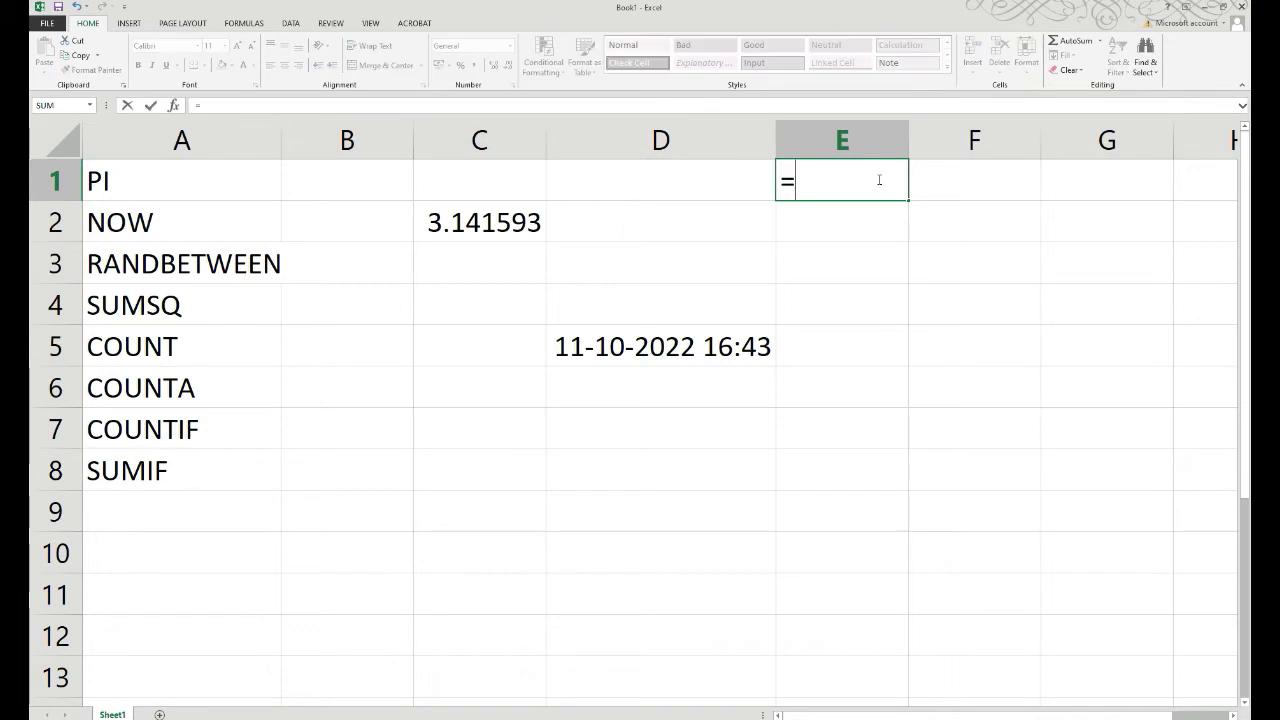
pyautogui.write('RANDN')
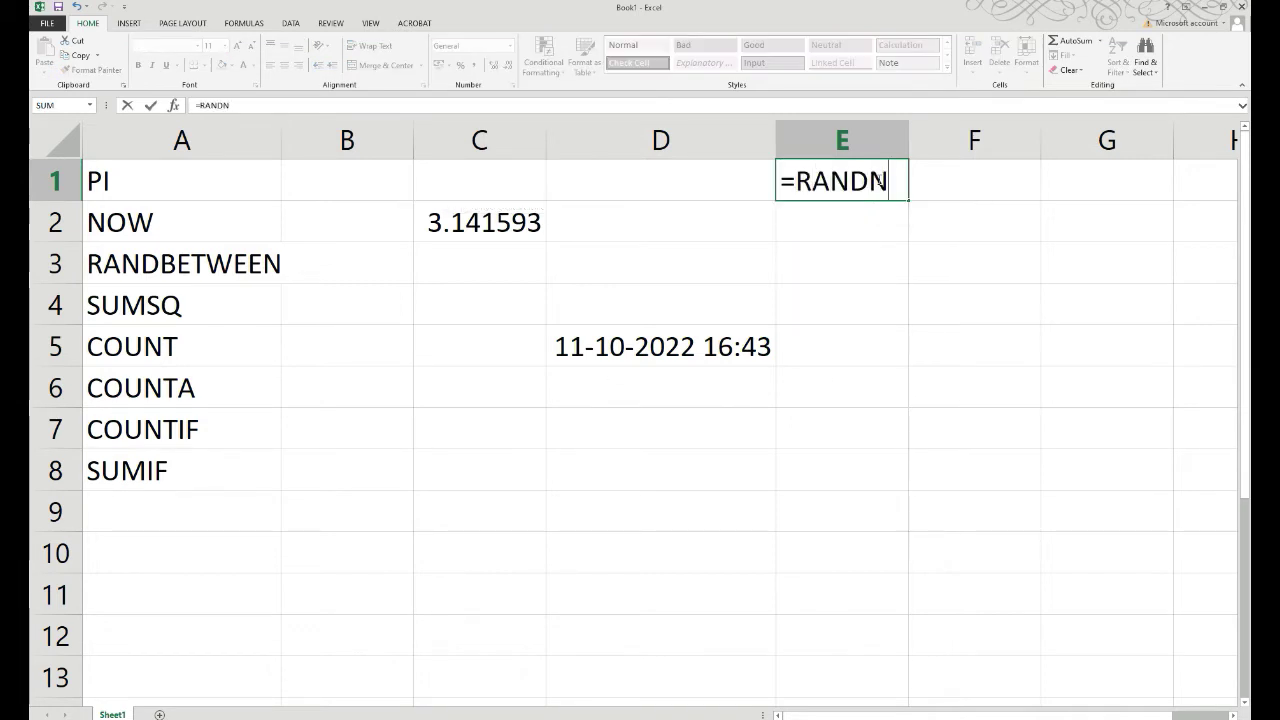
pyautogui.press('BackSpace')
pyautogui.write('BETWE')
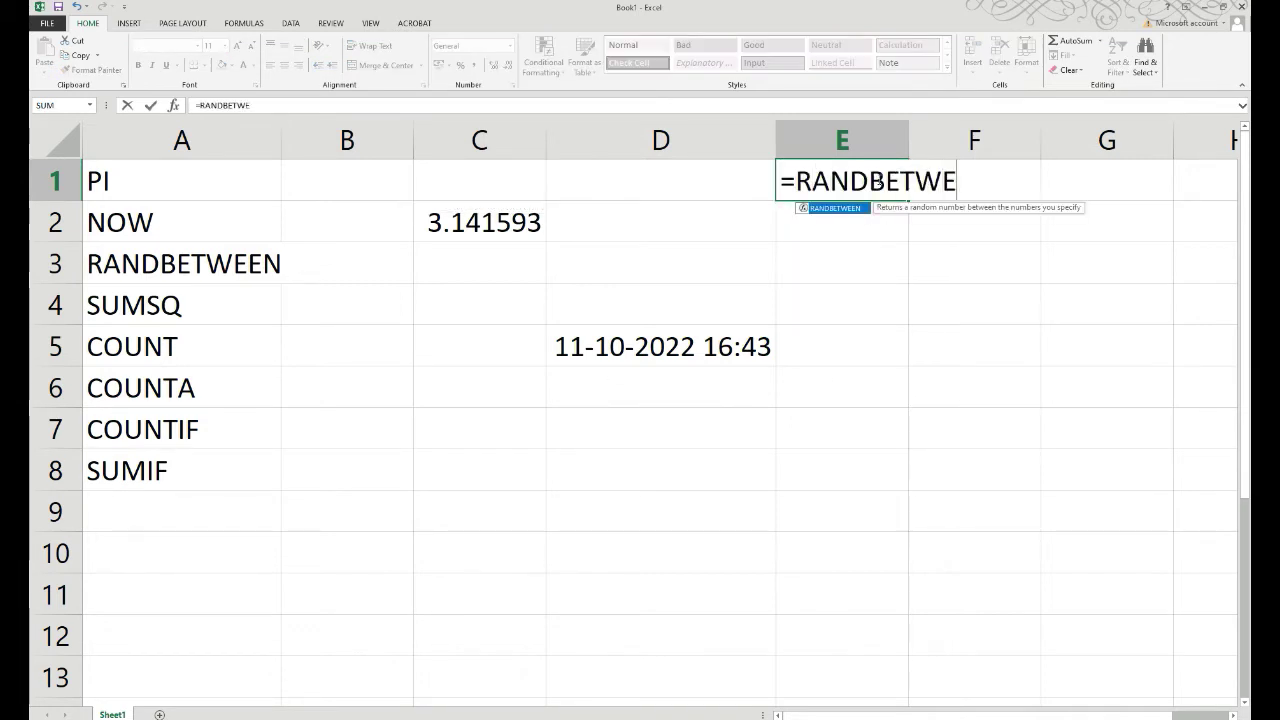
pyautogui.write('EN')
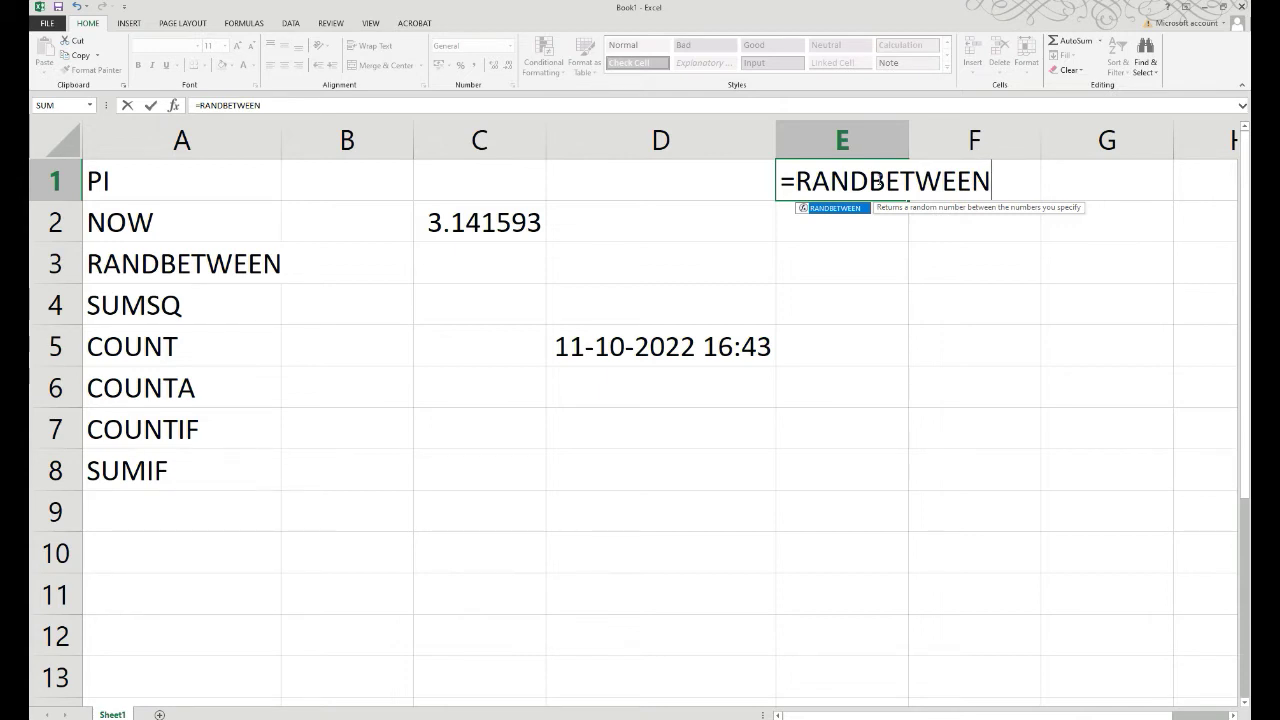
pyautogui.write('(')
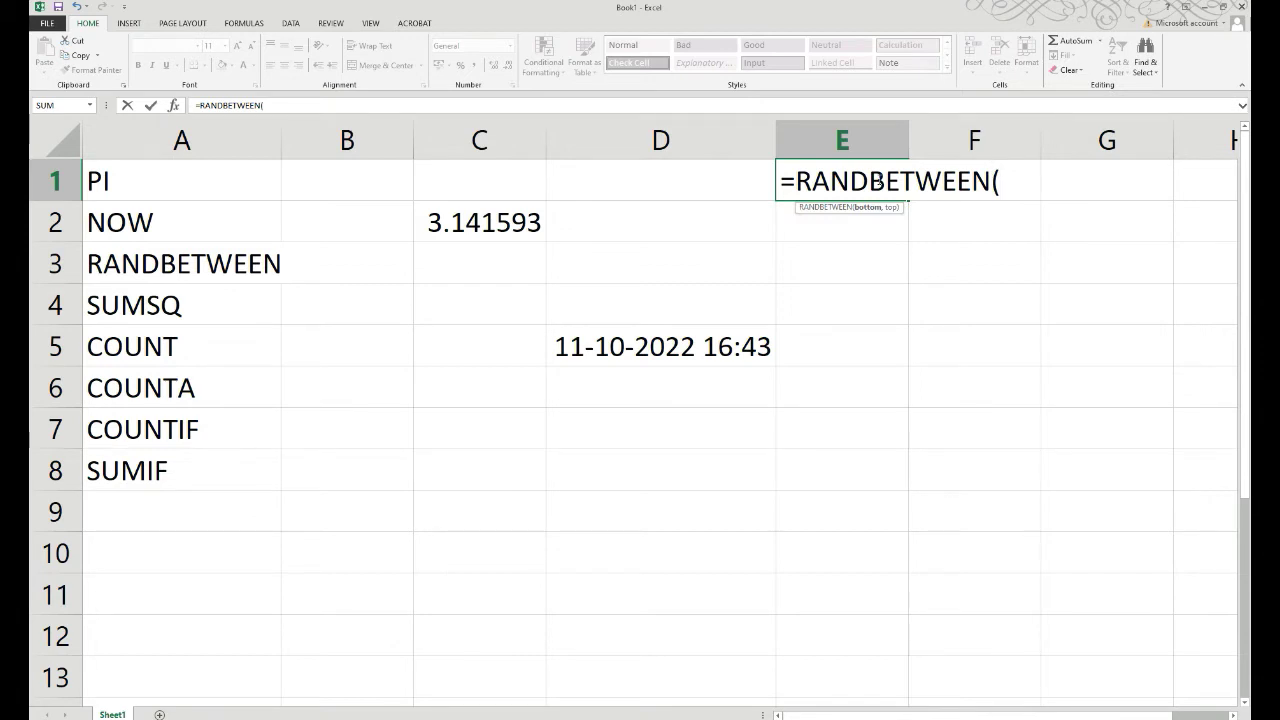
pyautogui.write('33,')
pyautogui.write('100')
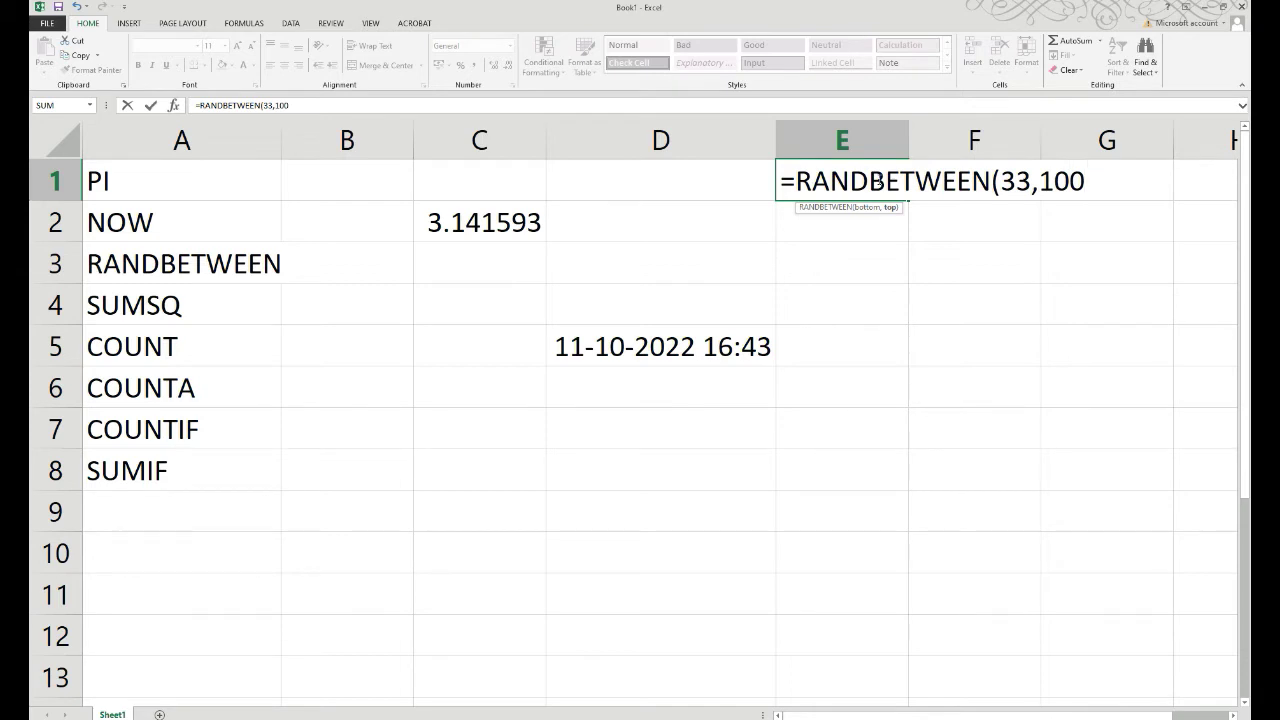
pyautogui.write(')')
pyautogui.press('Return')
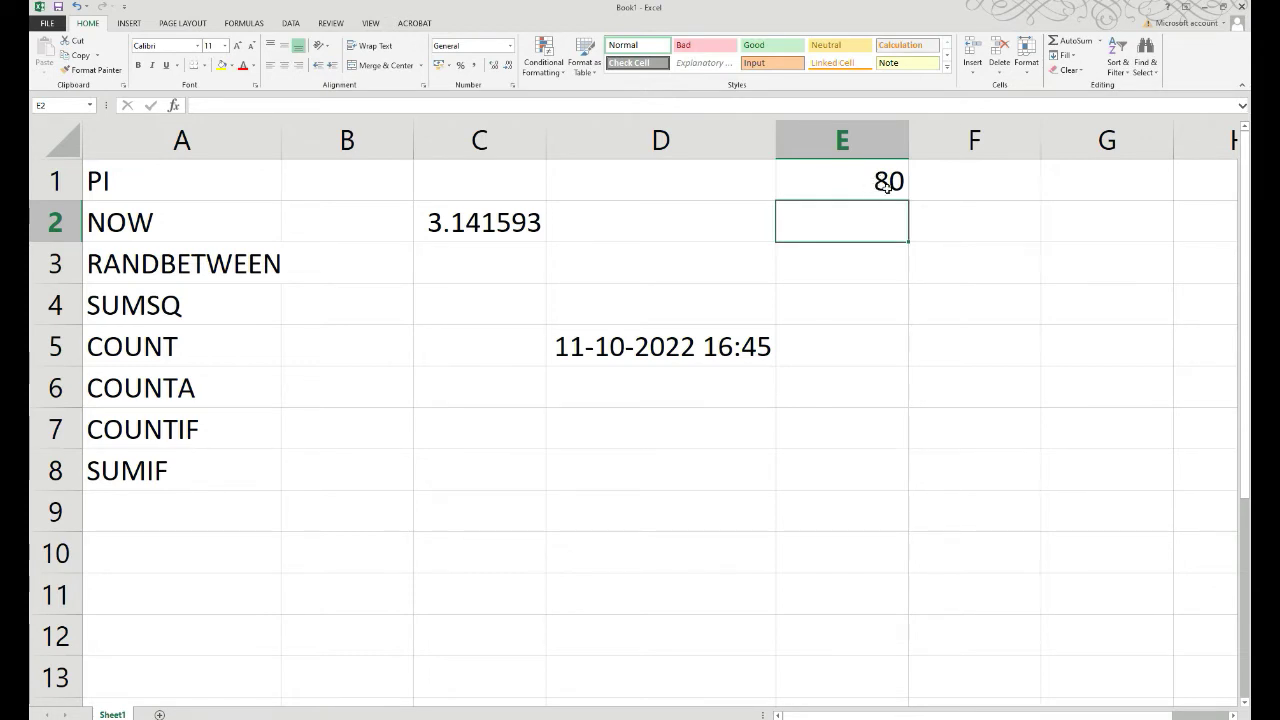
# Step: Re-enter E1's RANDBETWEEN(33,100) formula twice until it shows 76
pyautogui.click(890, 185)
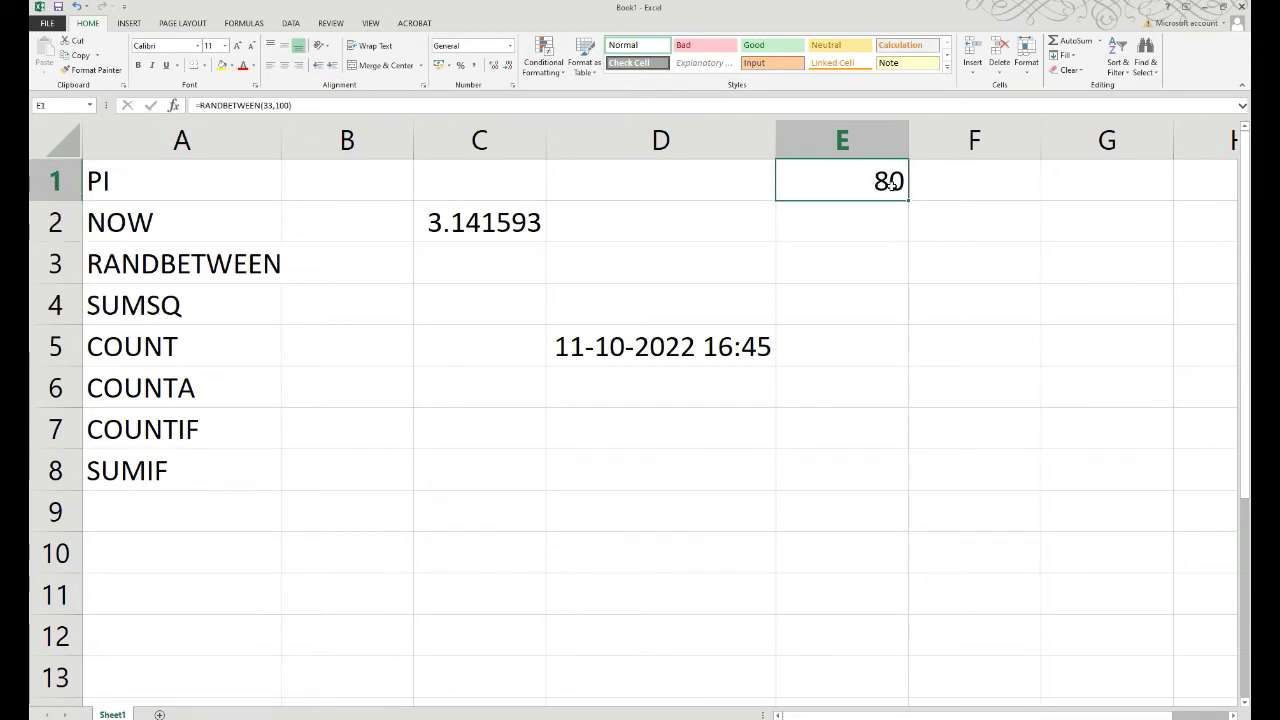
pyautogui.press('Return')
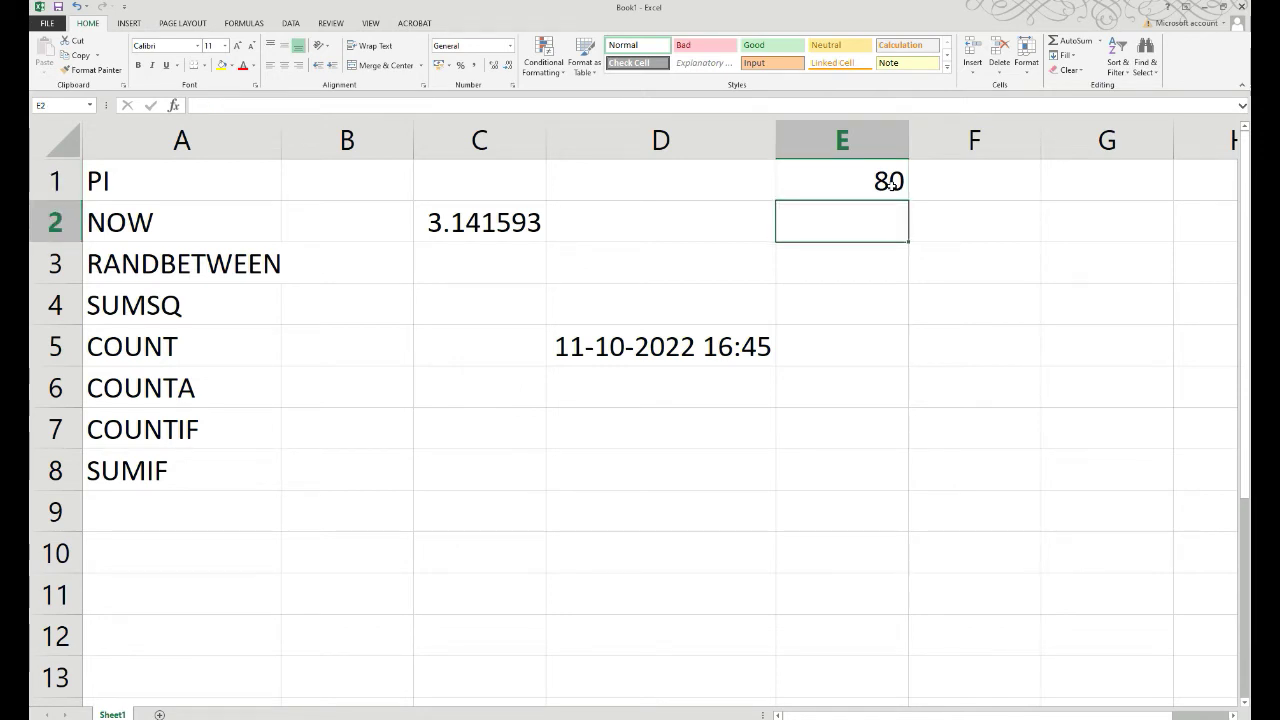
pyautogui.click(890, 185)
pyautogui.doubleClick(890, 185)
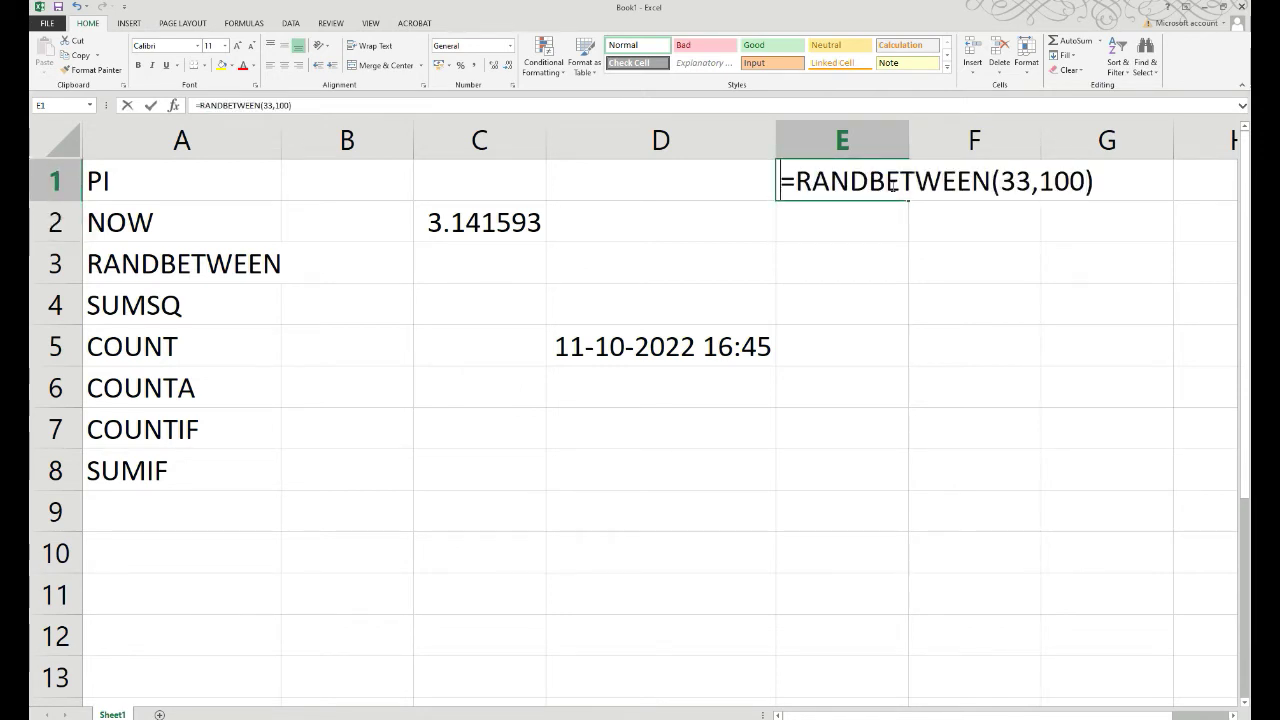
pyautogui.press('Return')
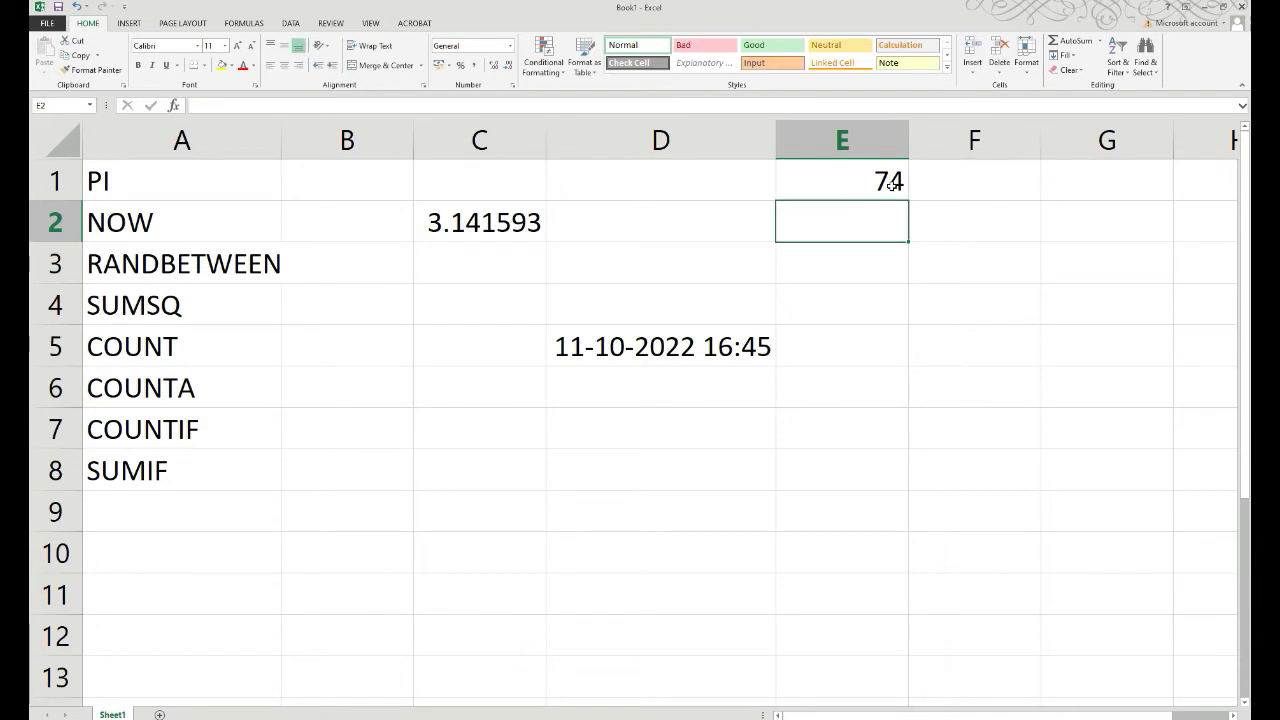
pyautogui.click(890, 185)
pyautogui.doubleClick(890, 185)
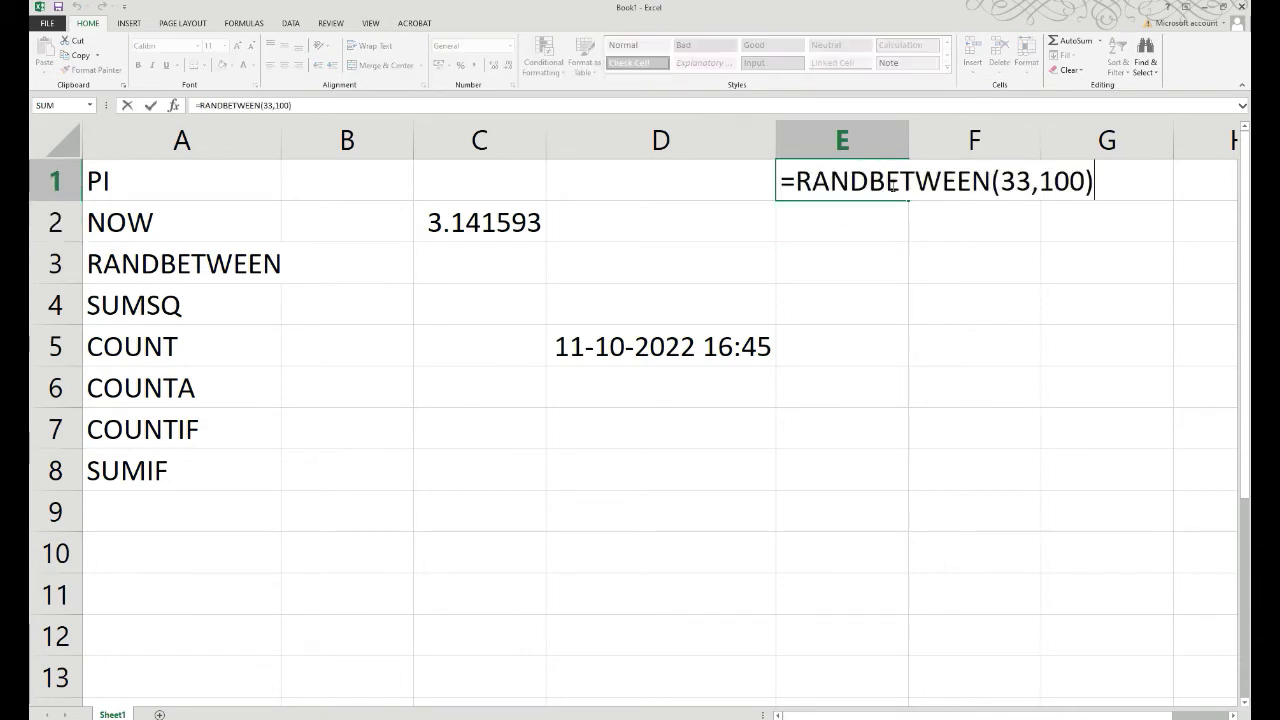
pyautogui.press('Return')
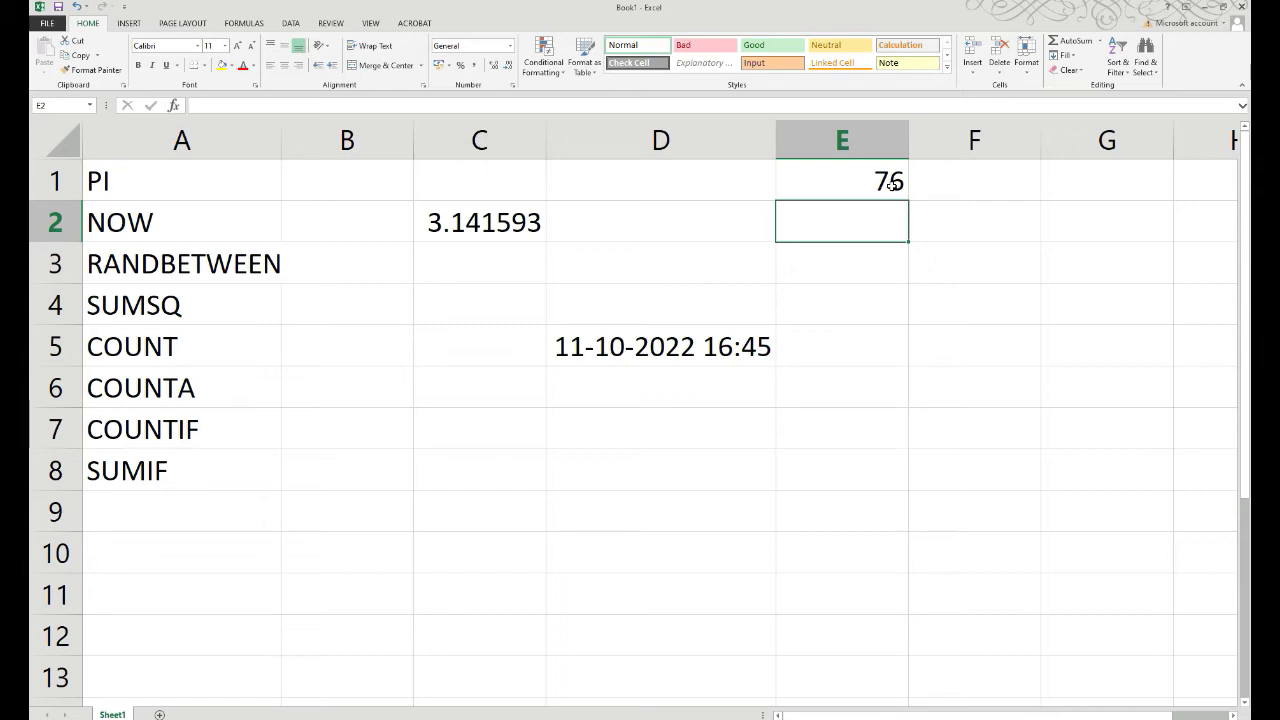
pyautogui.click(890, 185)
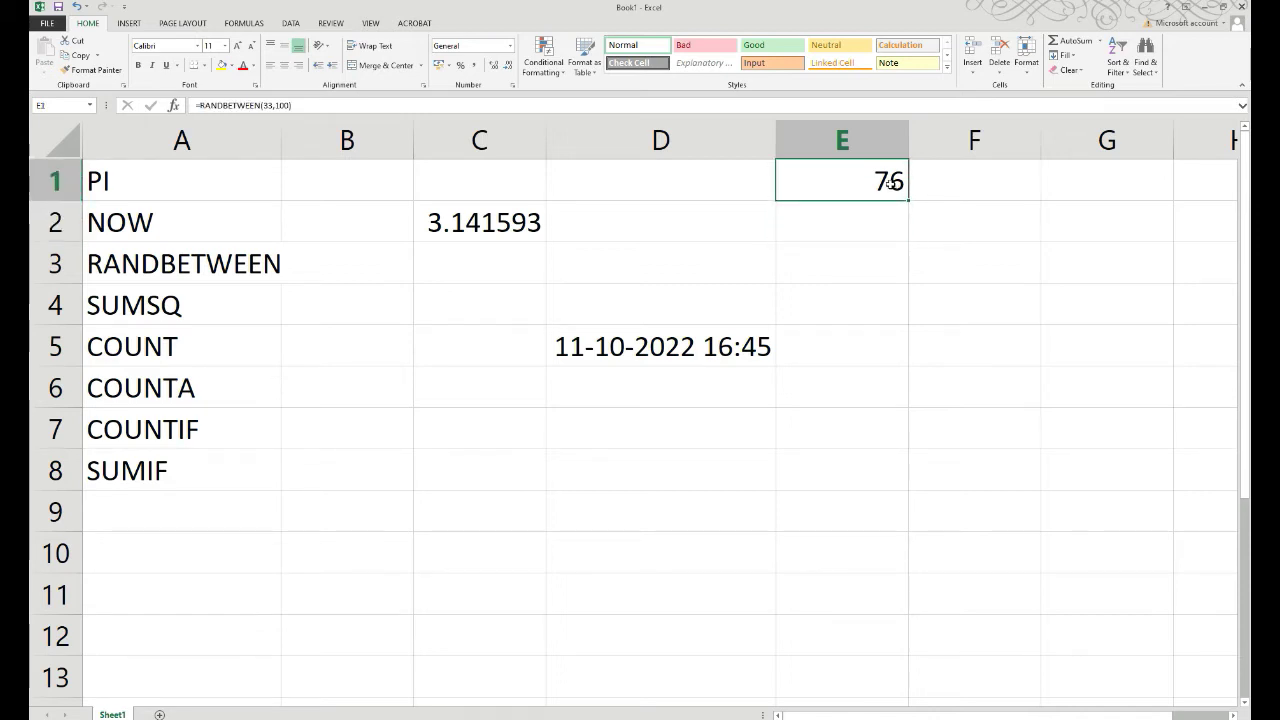
# Step: Copy E1's RANDBETWEEN(33,100) formula into the block E3:G9
pyautogui.hotkey('ctrl', 'c')
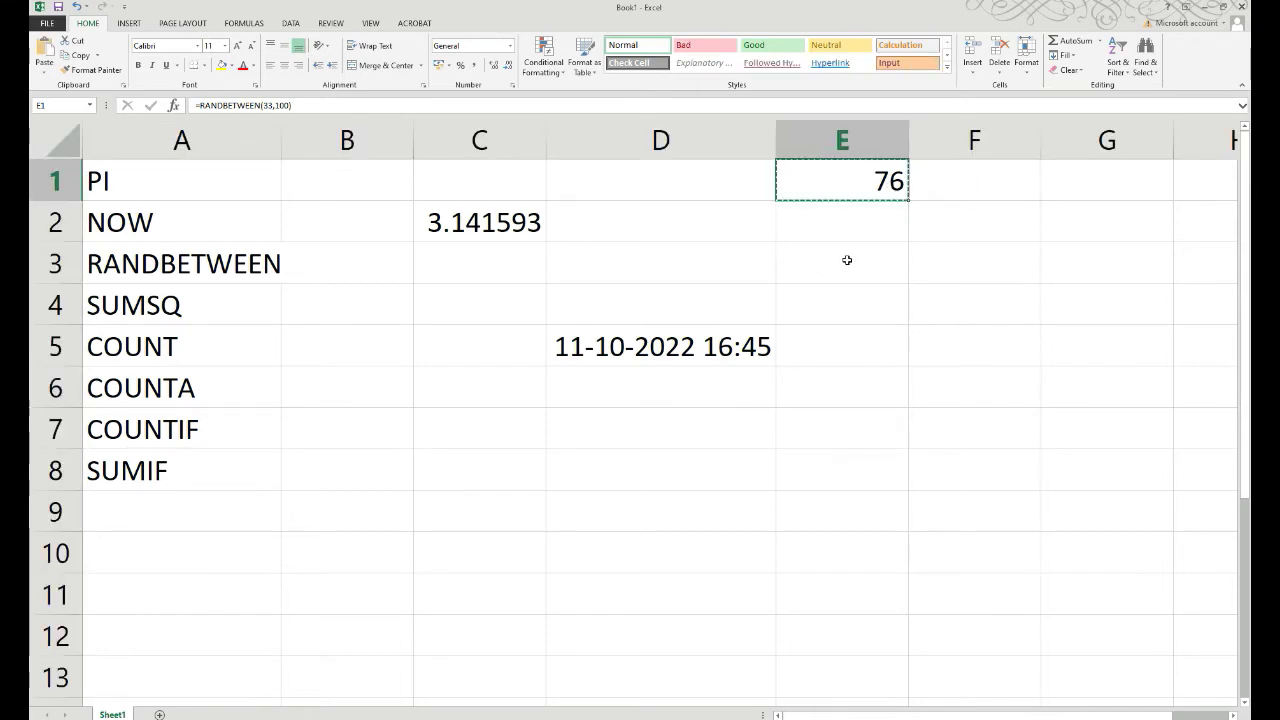
pyautogui.moveTo(847, 260); pyautogui.dragTo(1086, 512)
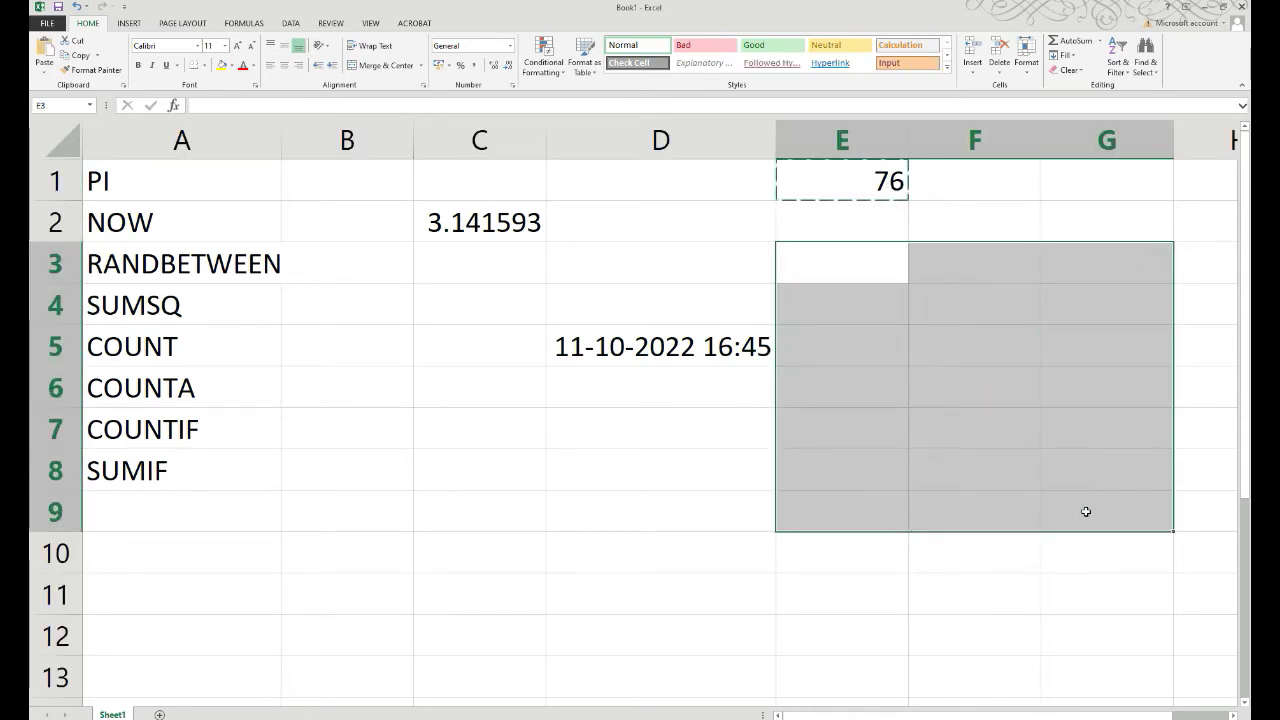
pyautogui.hotkey('ctrl', 'v')
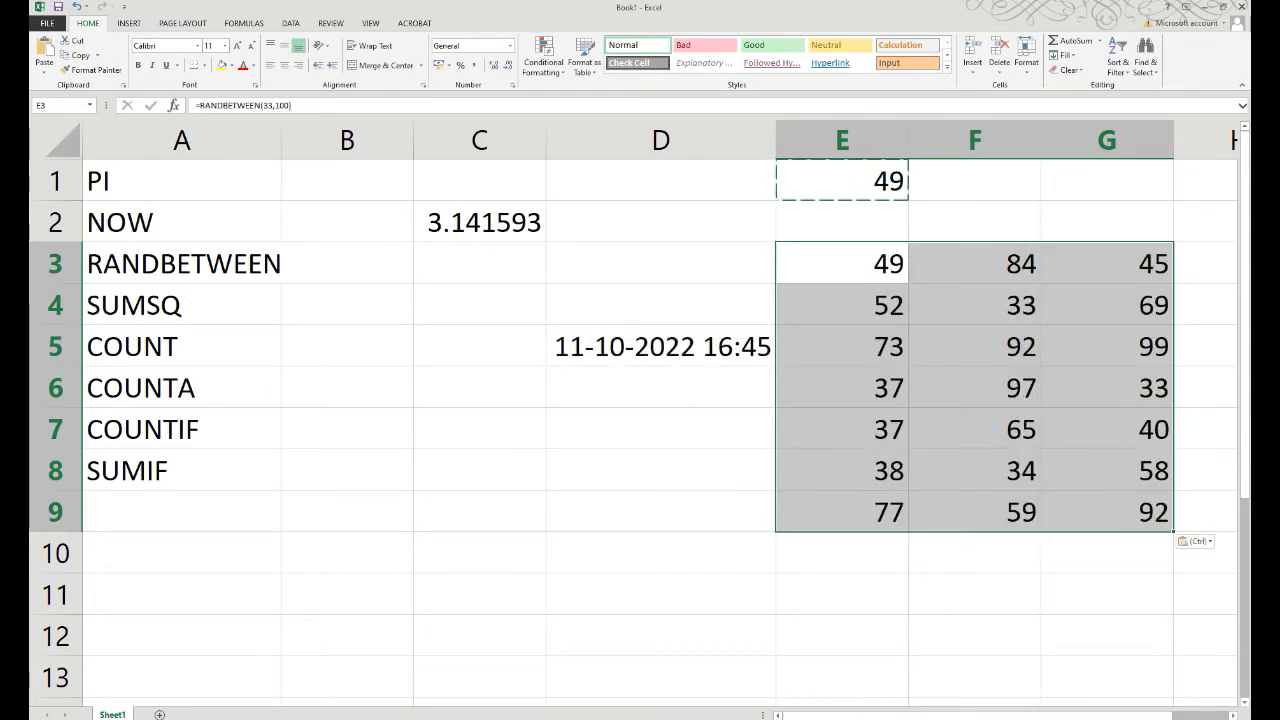
pyautogui.click(898, 578)
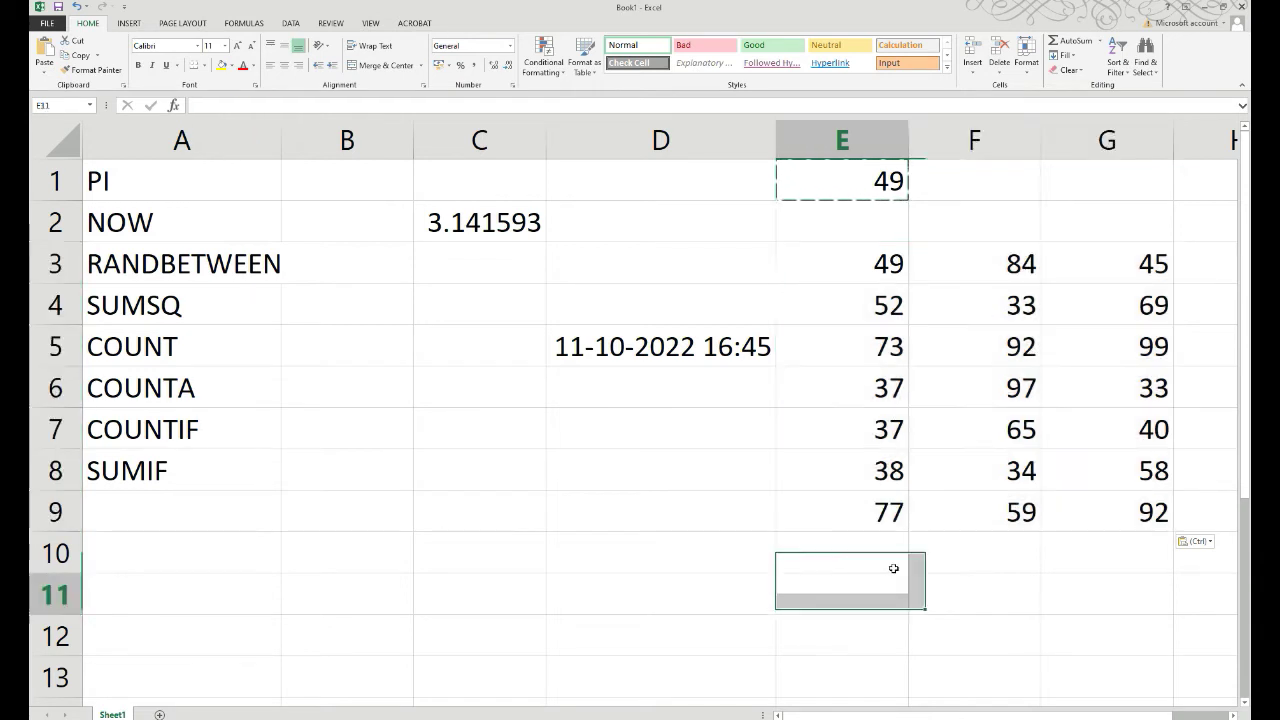
# Step: Re-enter the formula in F6 so the random numbers recalculate
pyautogui.click(896, 414)
pyautogui.moveTo(849, 283); pyautogui.dragTo(1000, 430)
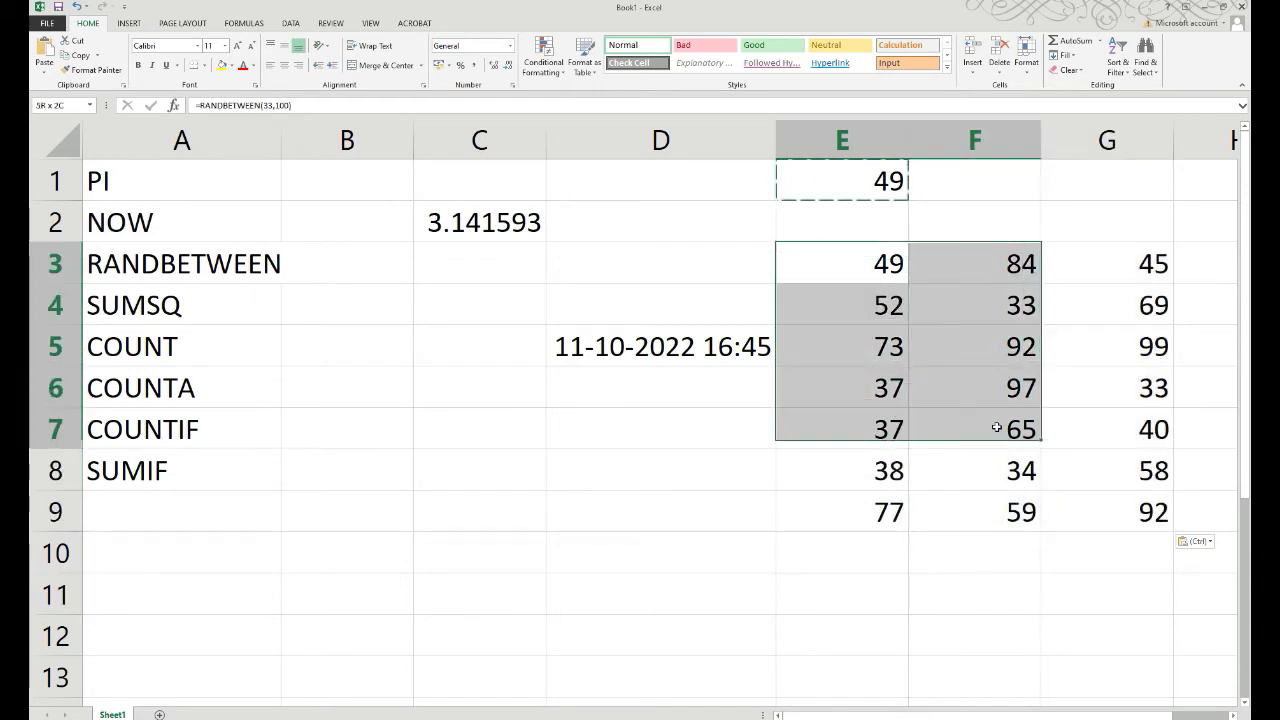
pyautogui.click(1012, 390)
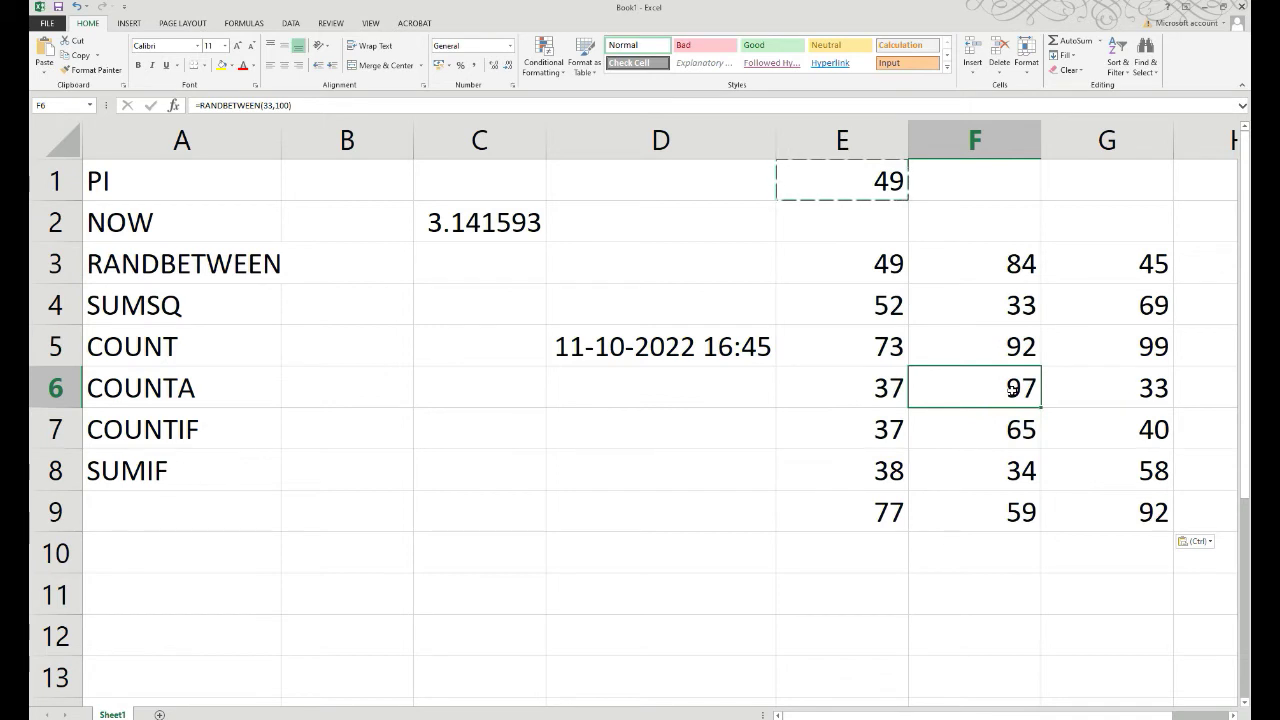
pyautogui.doubleClick(1012, 390)
pyautogui.press('Return')
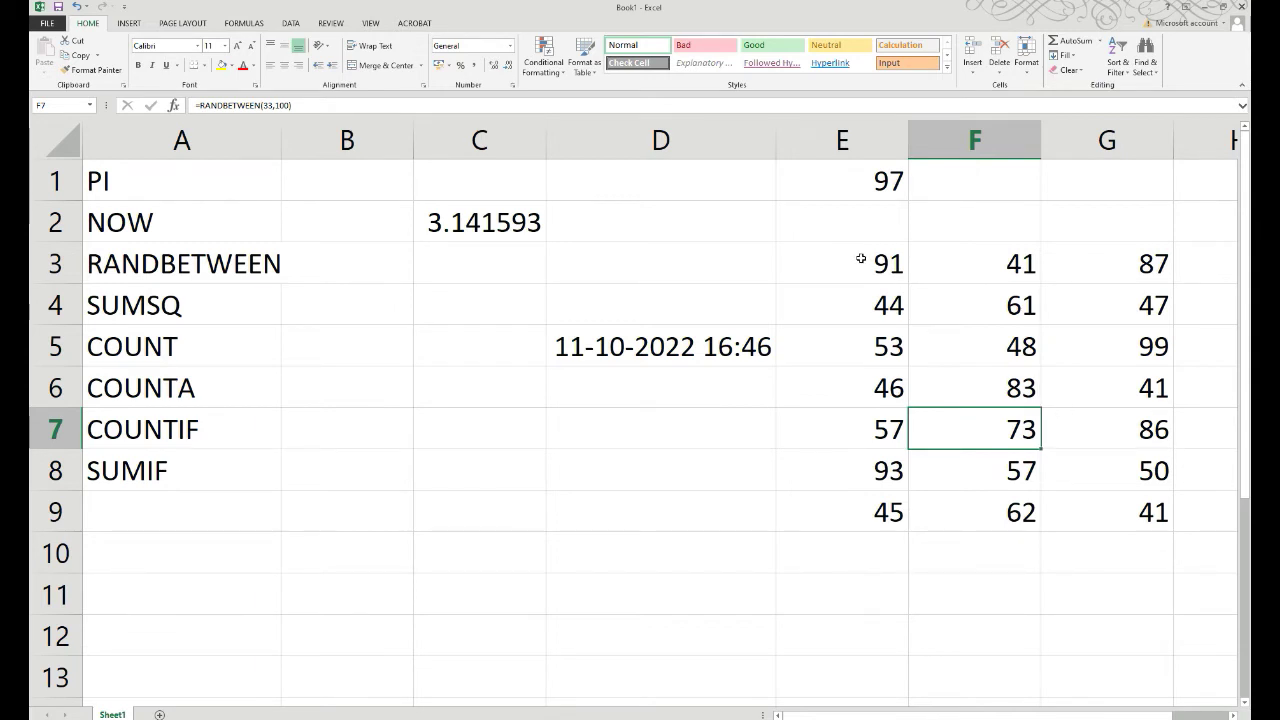
# Step: Copy the random-number block E3:G9
pyautogui.moveTo(860, 259); pyautogui.dragTo(1139, 516)
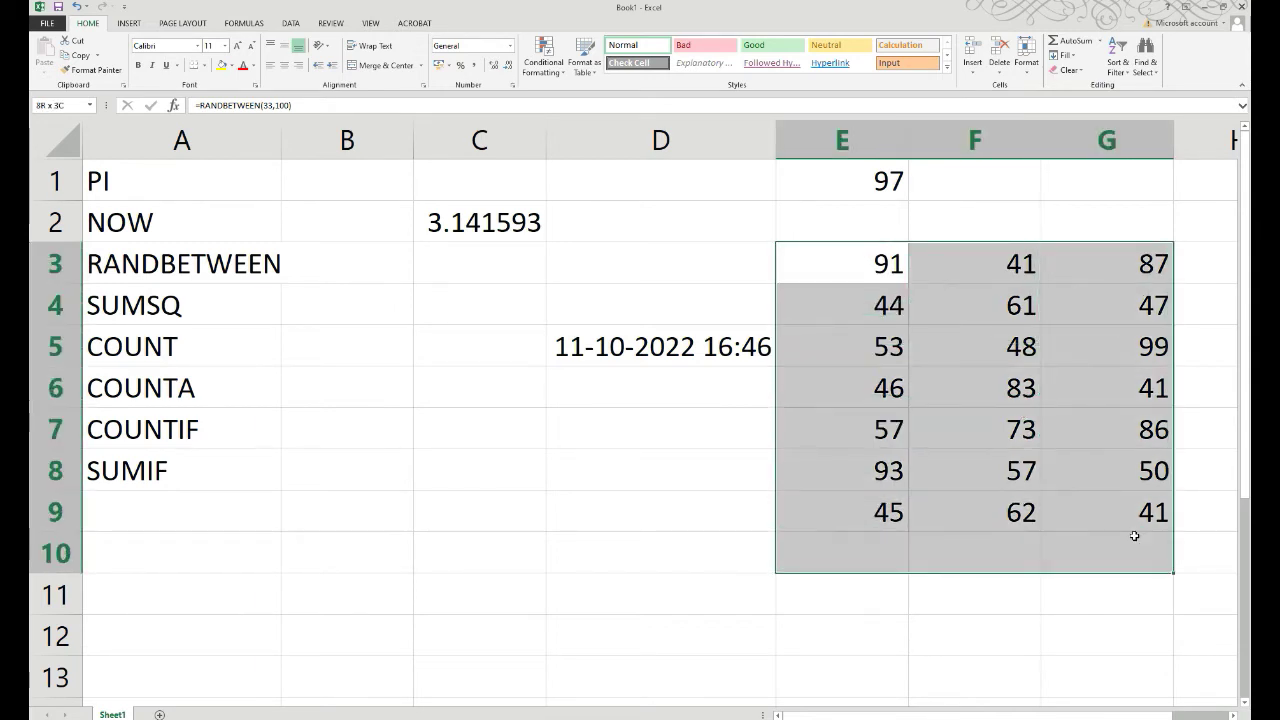
pyautogui.rightClick(1019, 364)
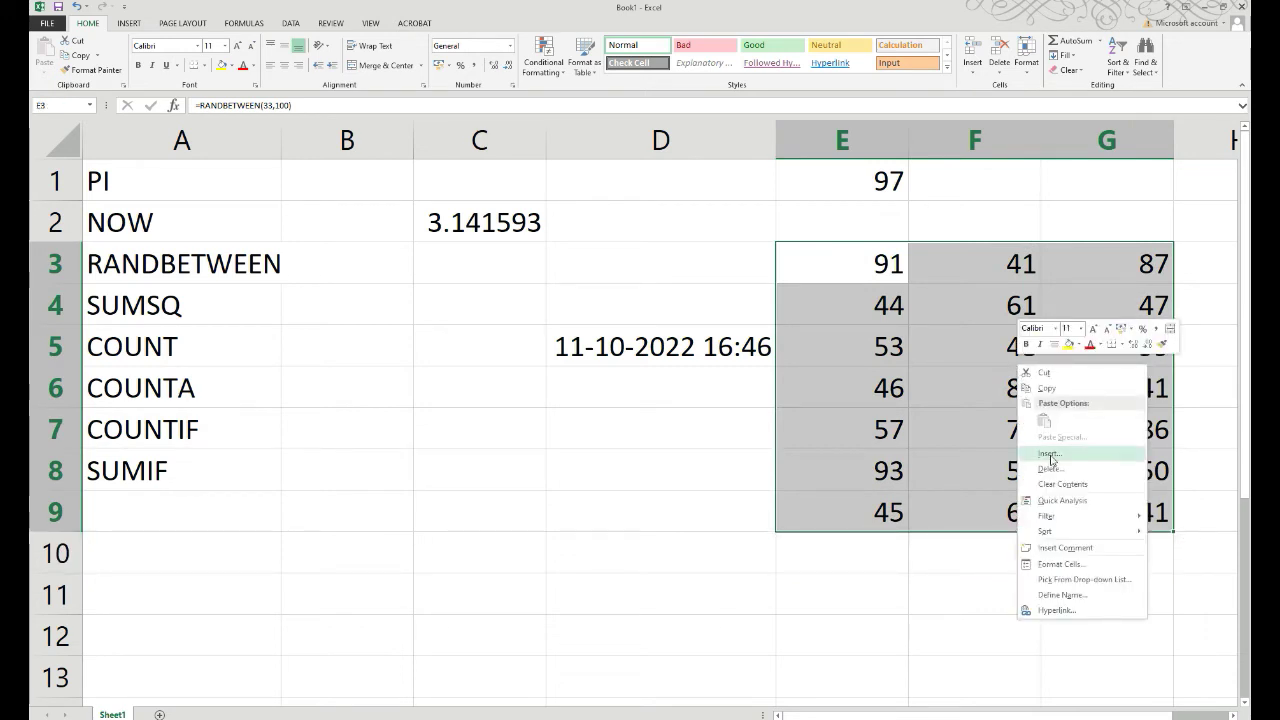
pyautogui.click(1048, 388)
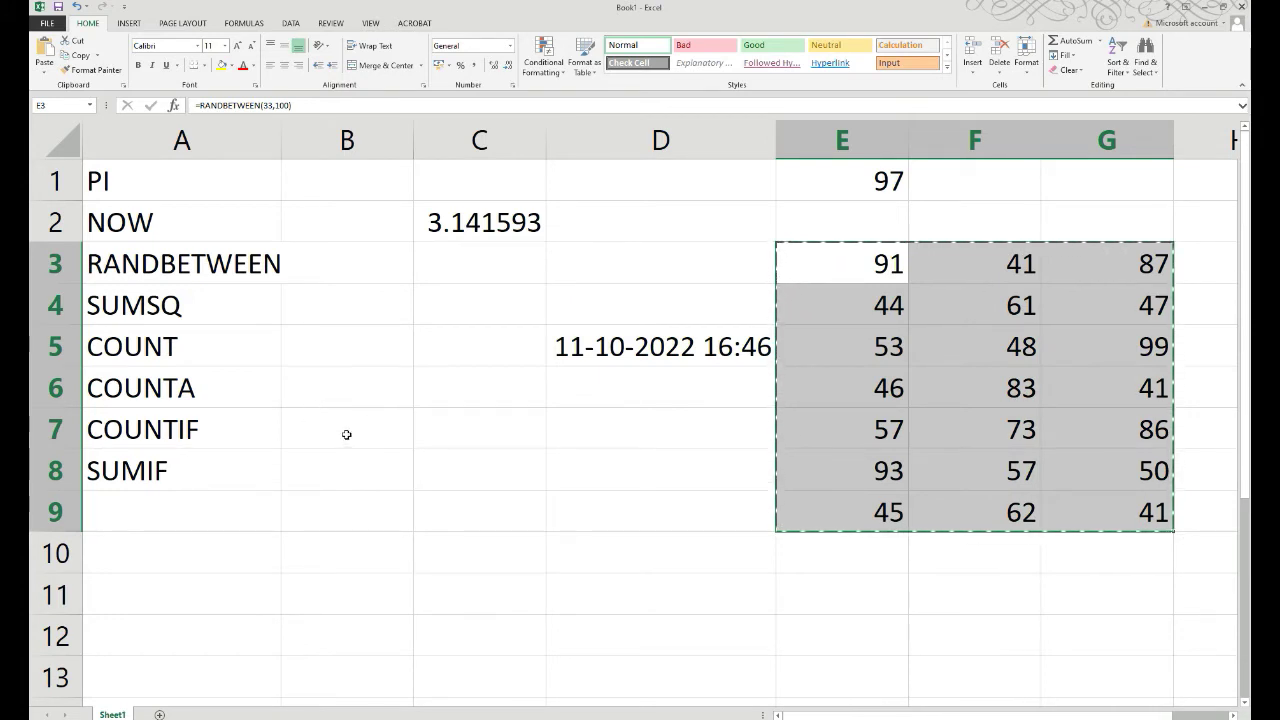
# Step: Select the empty area from B33 and view the Paste Special and Paste dropdown choices
pyautogui.scroll(-6, 486, 642)
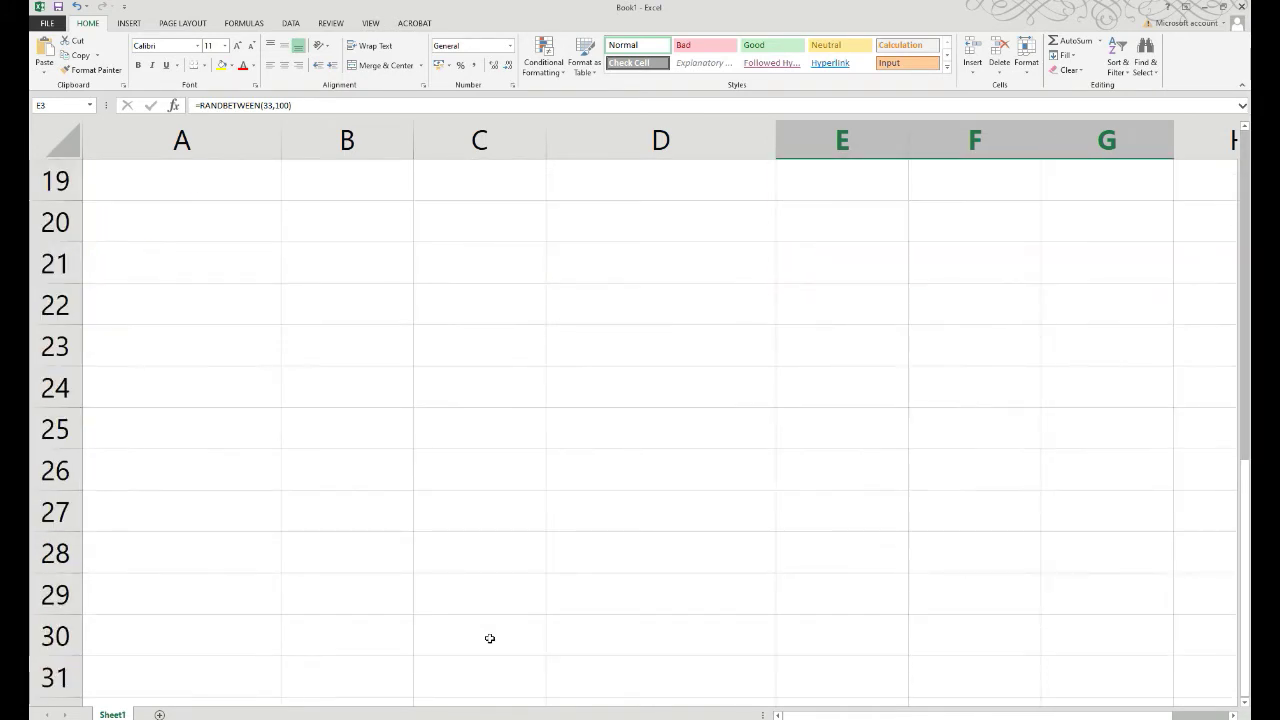
pyautogui.scroll(-4, 486, 642)
pyautogui.moveTo(339, 247); pyautogui.dragTo(830, 551)
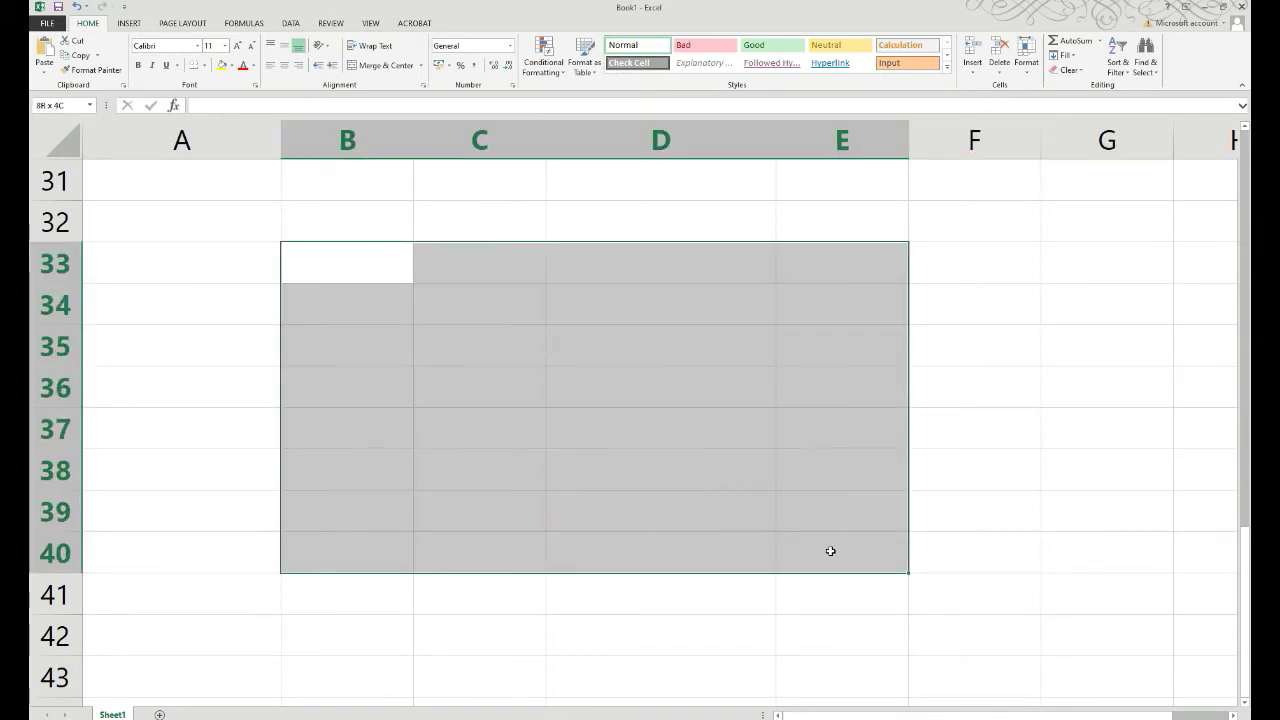
pyautogui.rightClick(581, 299)
pyautogui.moveTo(628, 372)
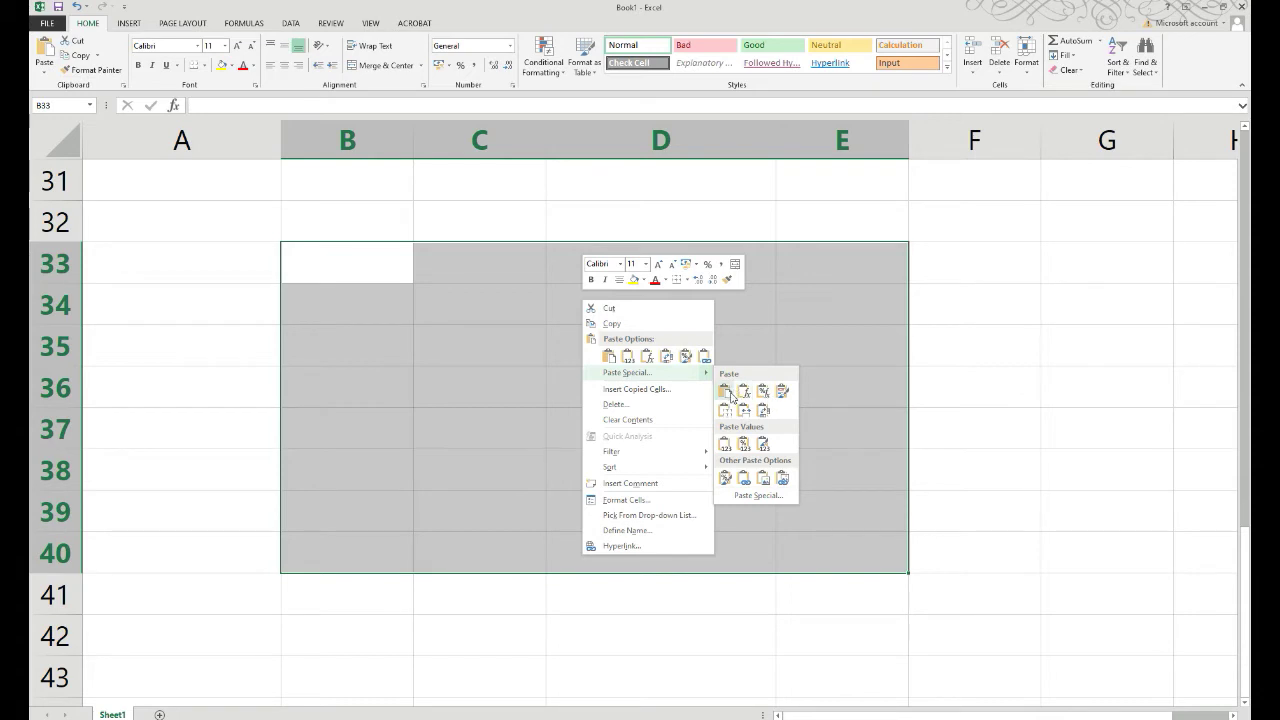
pyautogui.click(729, 394)
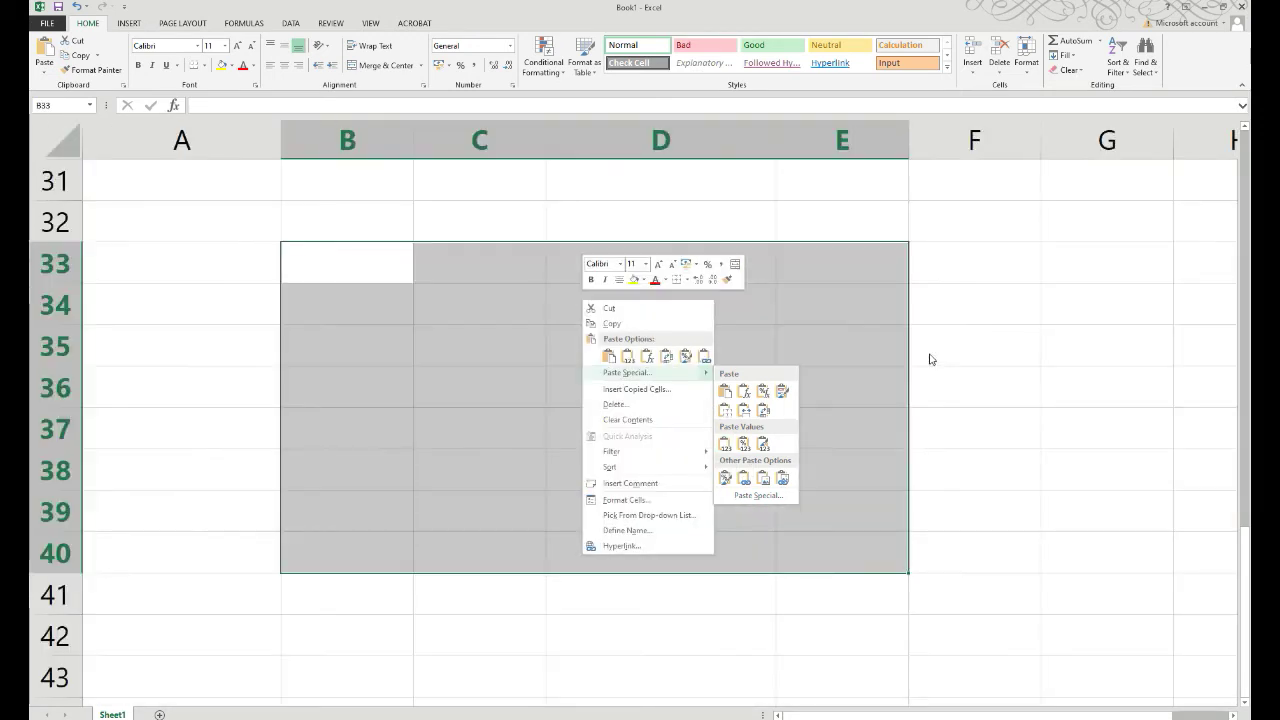
pyautogui.click(45, 73)
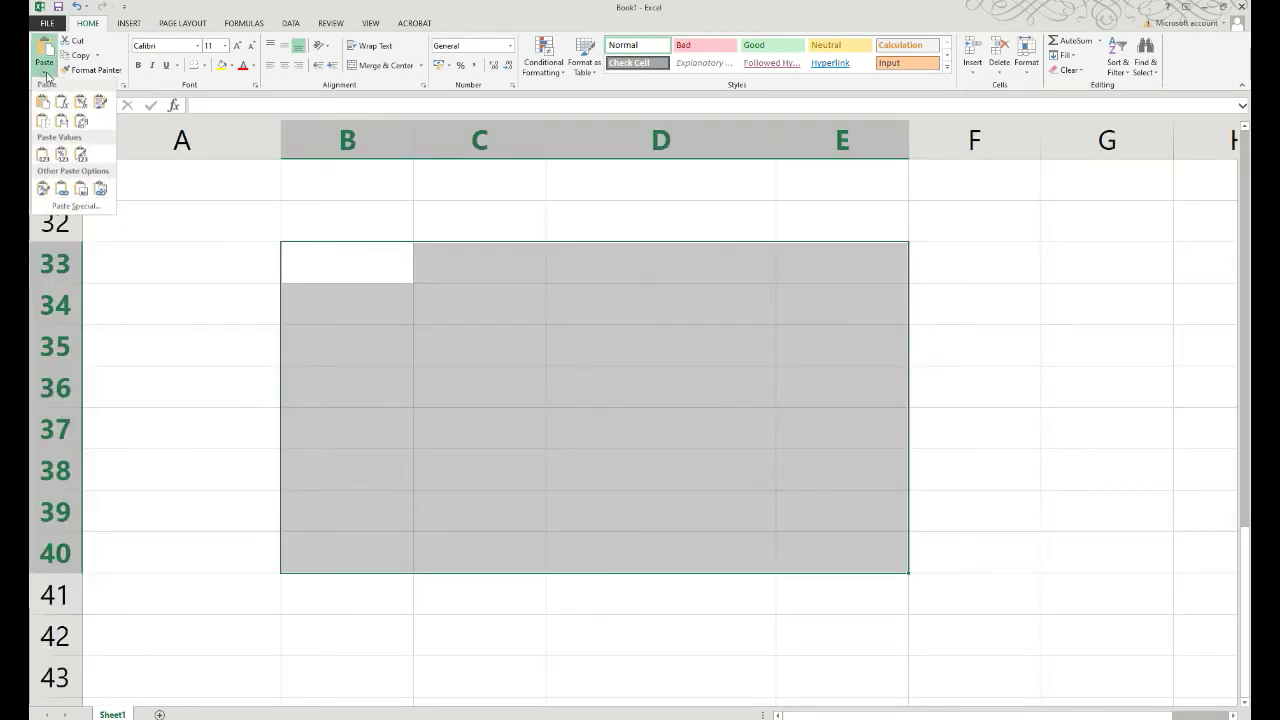
# Step: Paste the numbers into B33:D39 as values only, then confirm C34 holds a plain 61
pyautogui.click(66, 209)
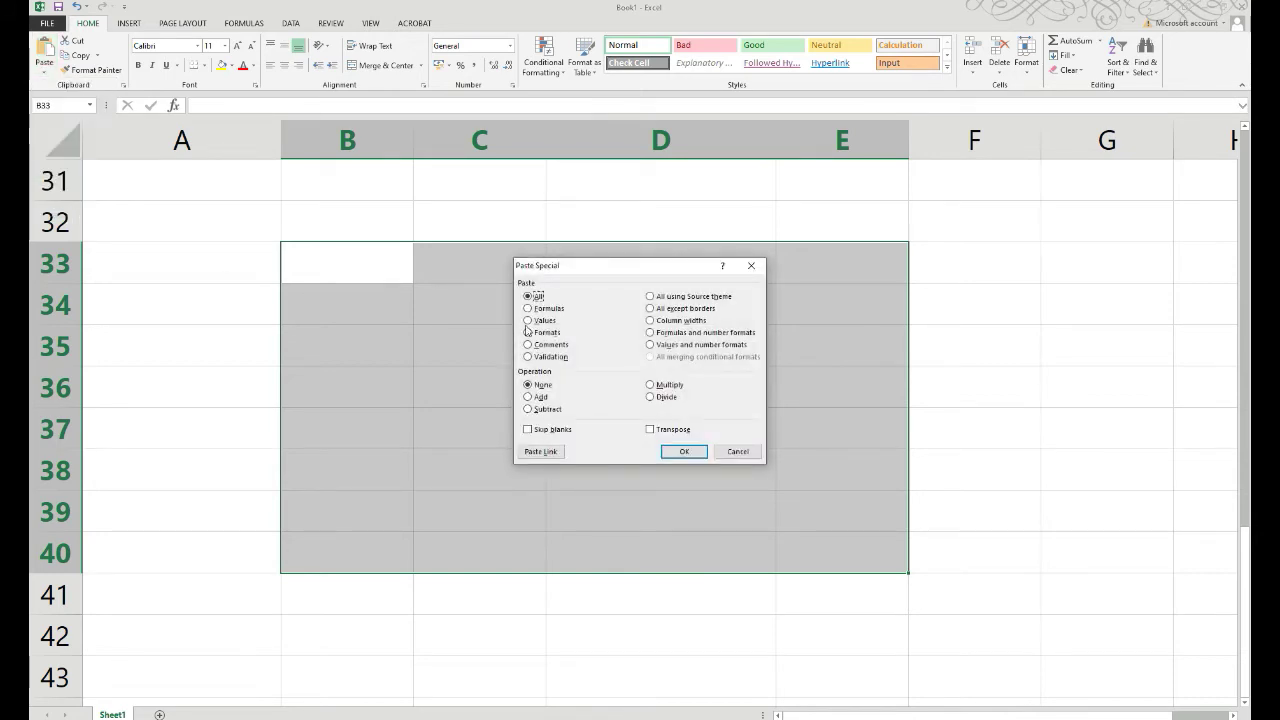
pyautogui.click(528, 320)
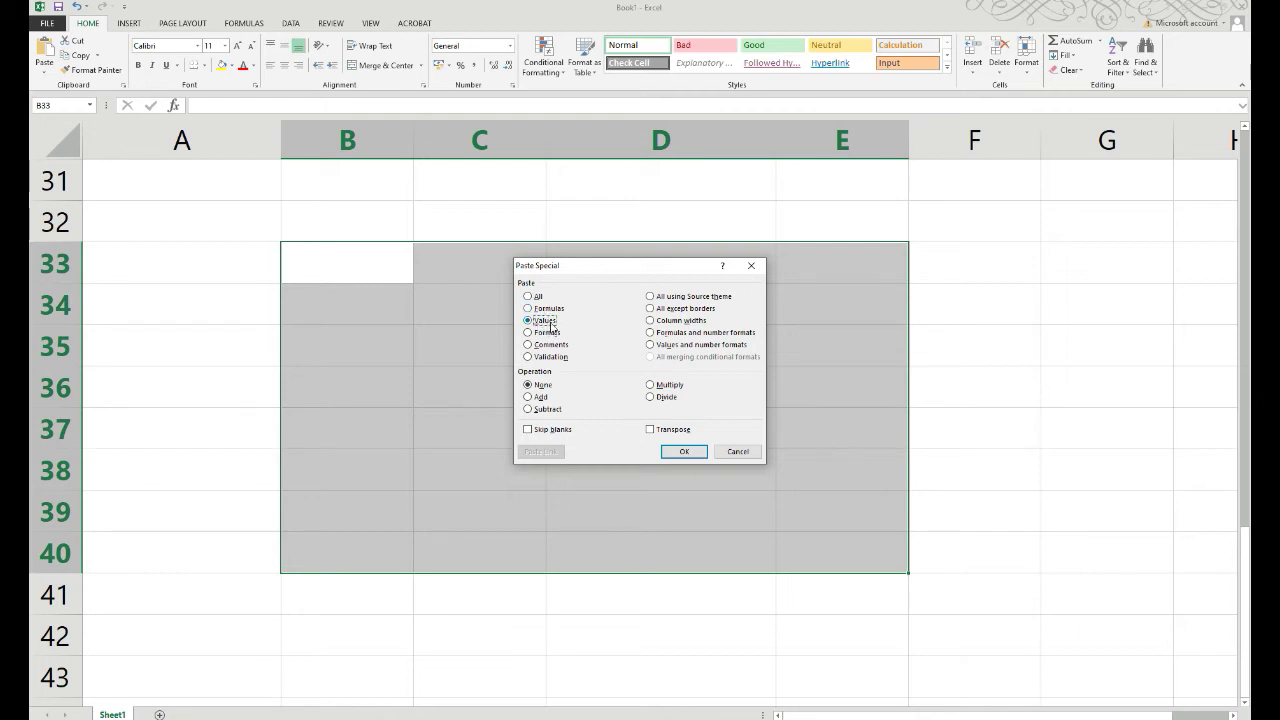
pyautogui.click(684, 451)
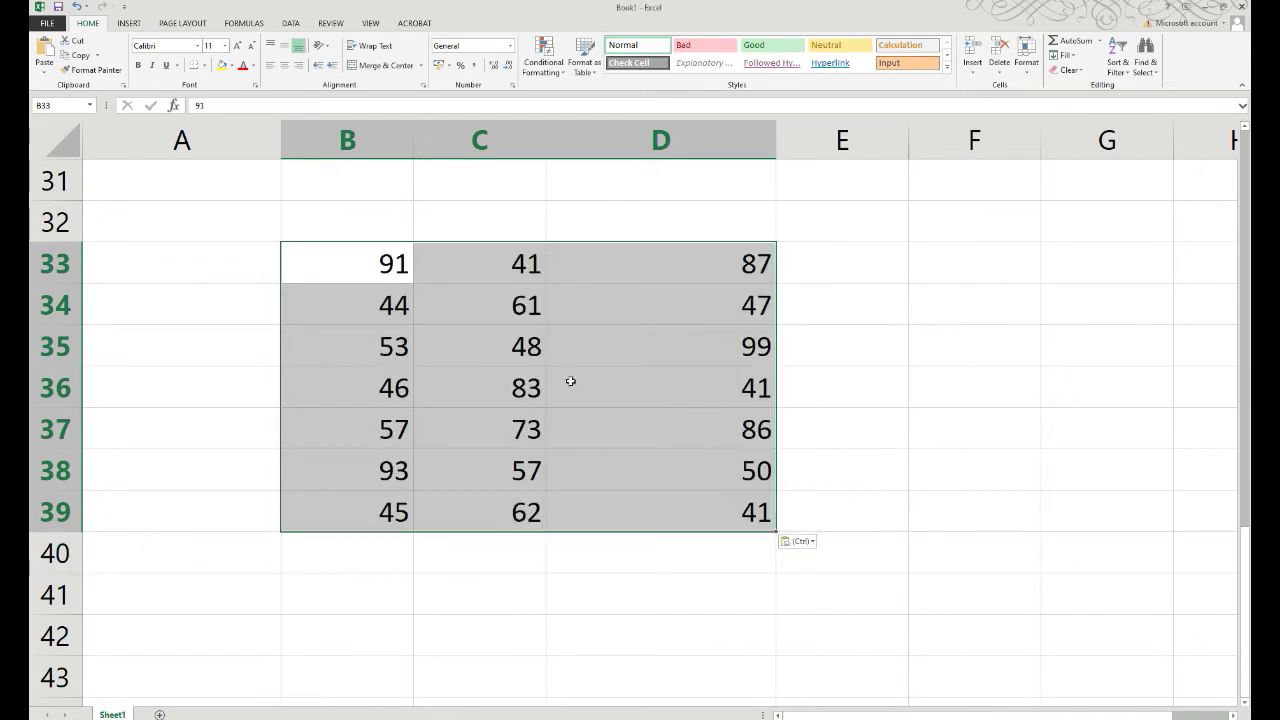
pyautogui.click(519, 332)
pyautogui.click(511, 308)
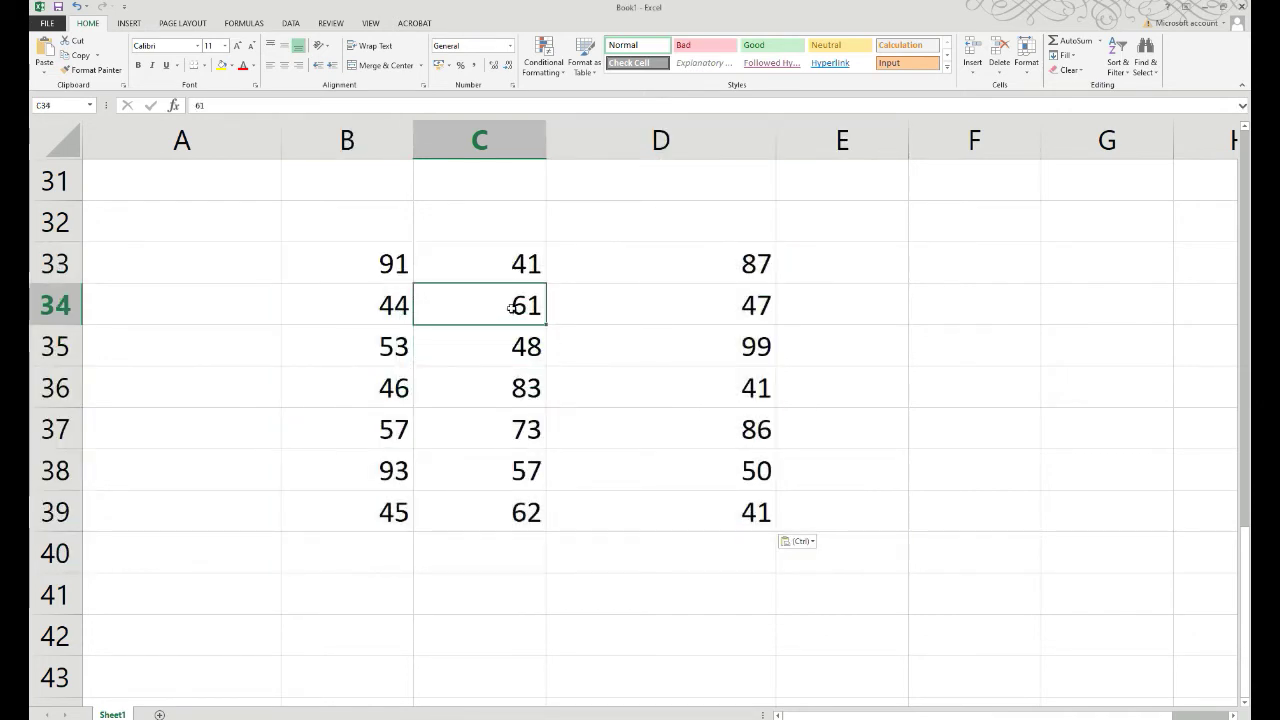
pyautogui.press('F2')
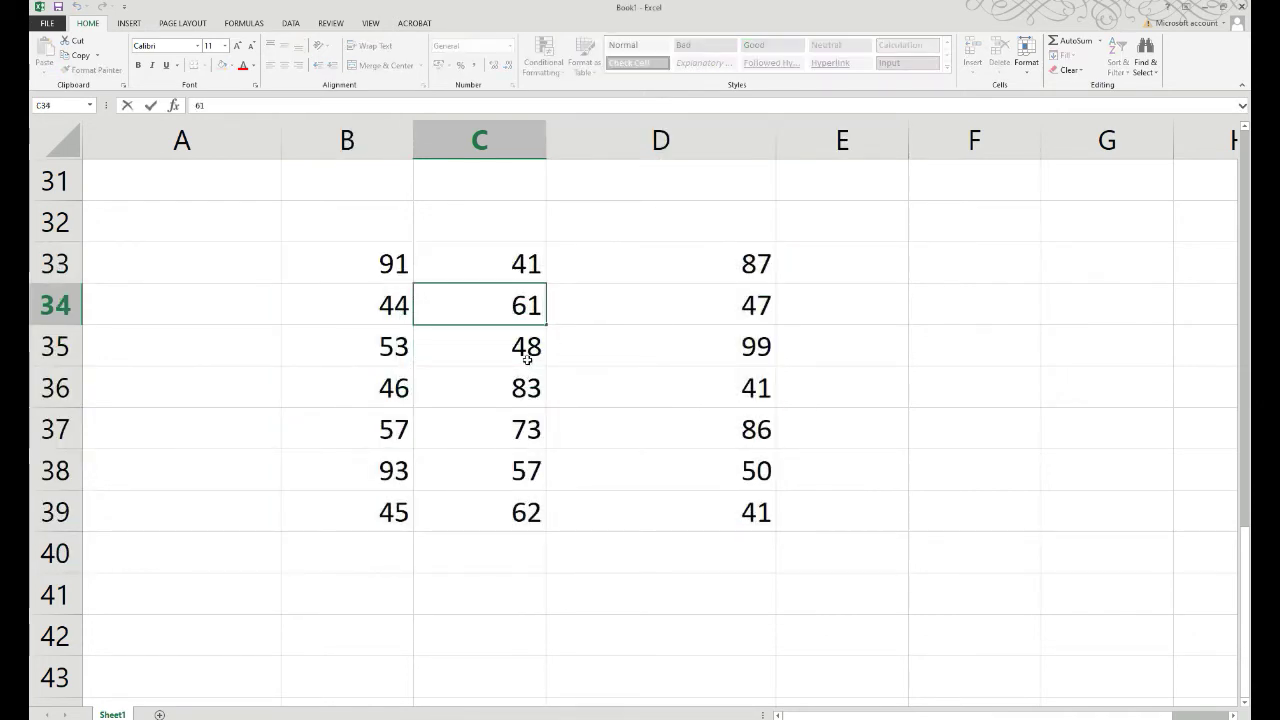
# Step: Leave C34 unchanged and select the pasted values block B33:D39
pyautogui.press('Return')
pyautogui.click(512, 304)
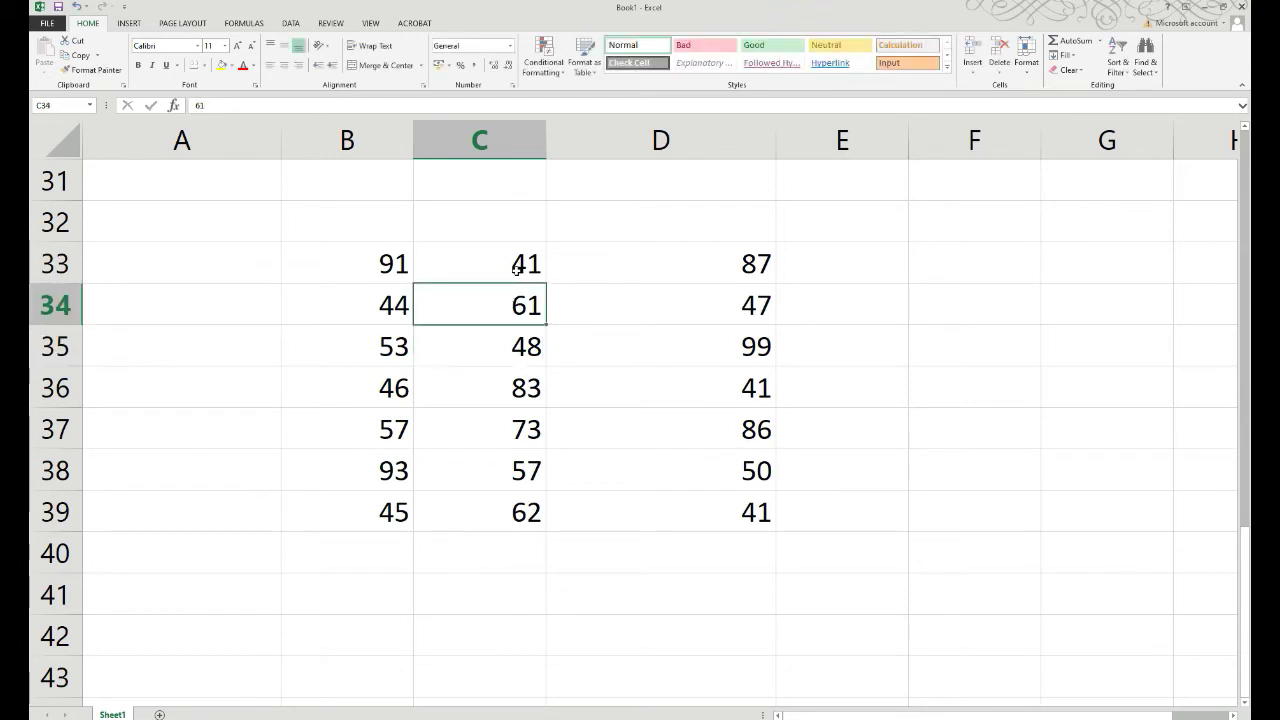
pyautogui.click(514, 263)
pyautogui.moveTo(380, 272)
pyautogui.mouseDown()
pyautogui.moveTo(727, 537)
pyautogui.moveTo(748, 500)
pyautogui.mouseUp()
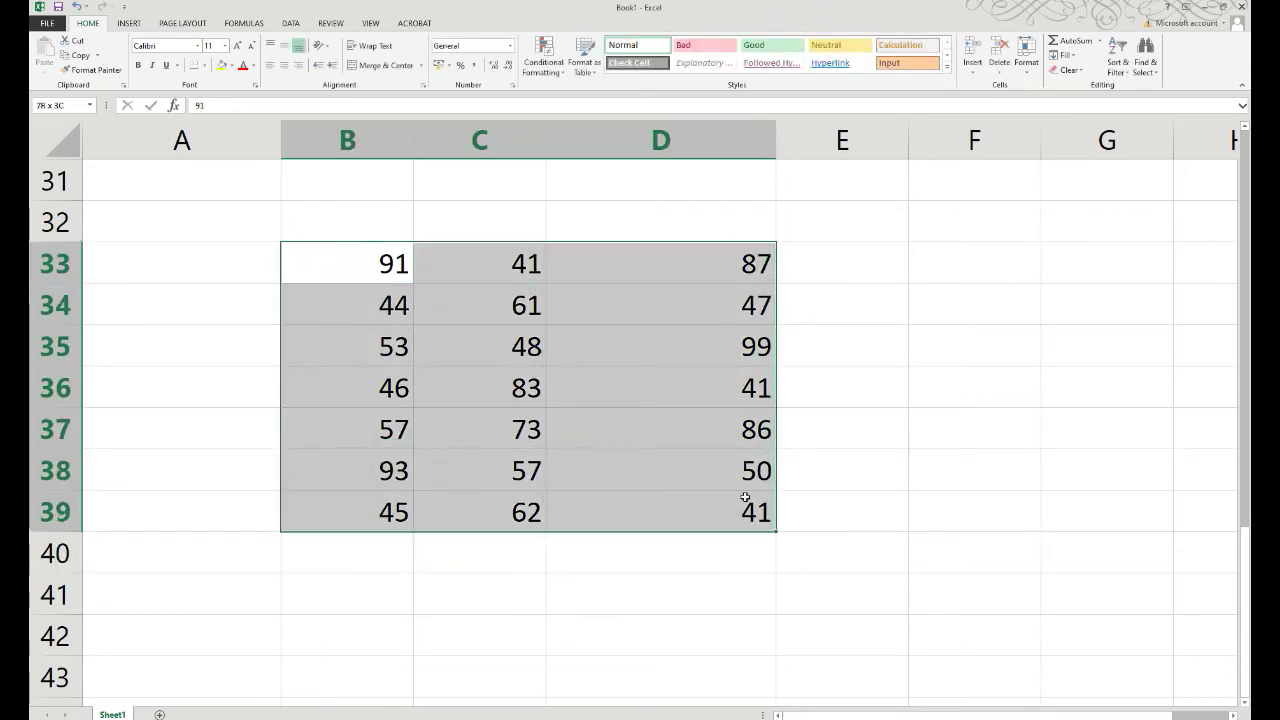
pyautogui.scroll(6, 831, 471)
pyautogui.scroll(4, 820, 430)
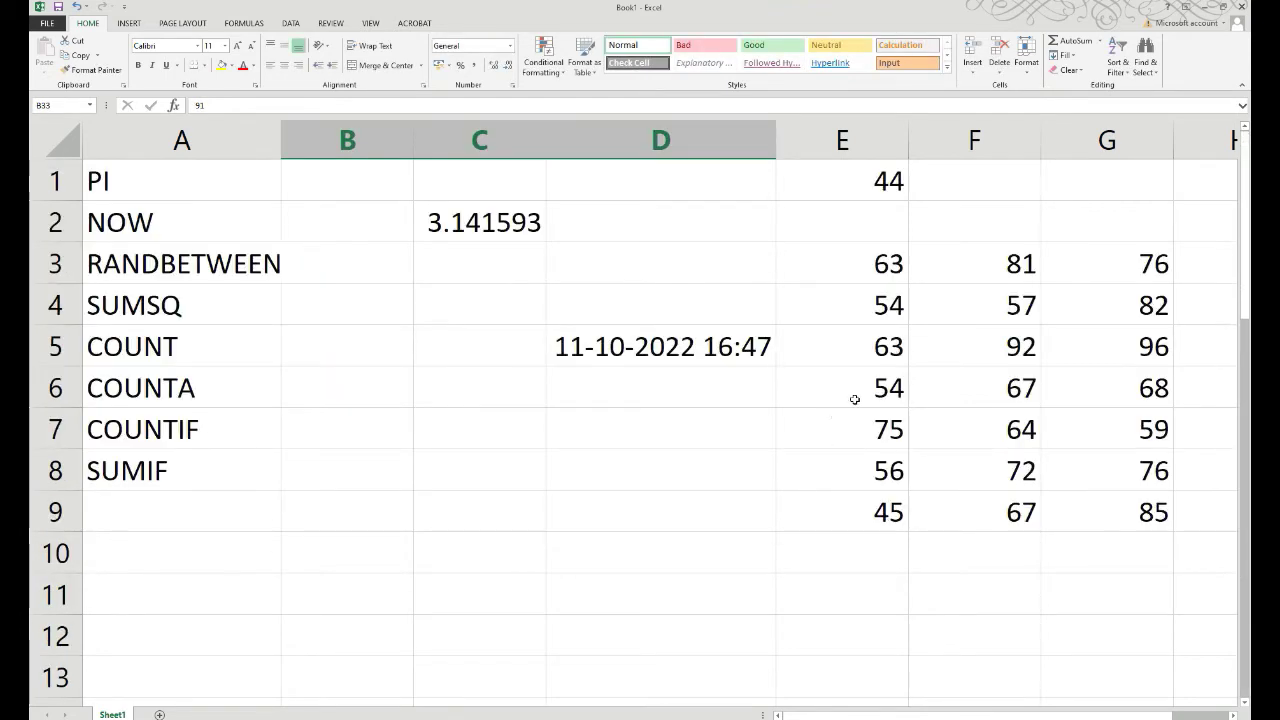
# Step: Re-enter F5's formula so E3:G9 recalculates (E1 now 50, E3 37)
pyautogui.click(849, 265)
pyautogui.moveTo(849, 265); pyautogui.dragTo(1089, 506)
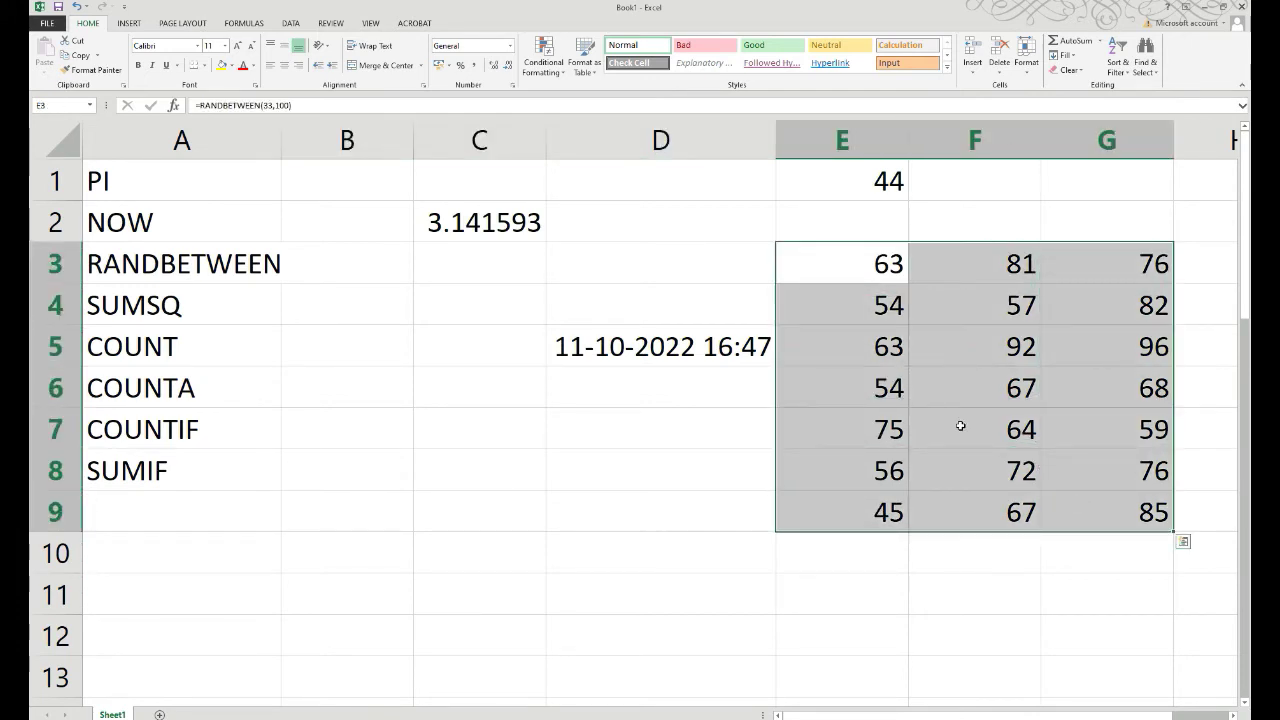
pyautogui.click(993, 469)
pyautogui.click(978, 356)
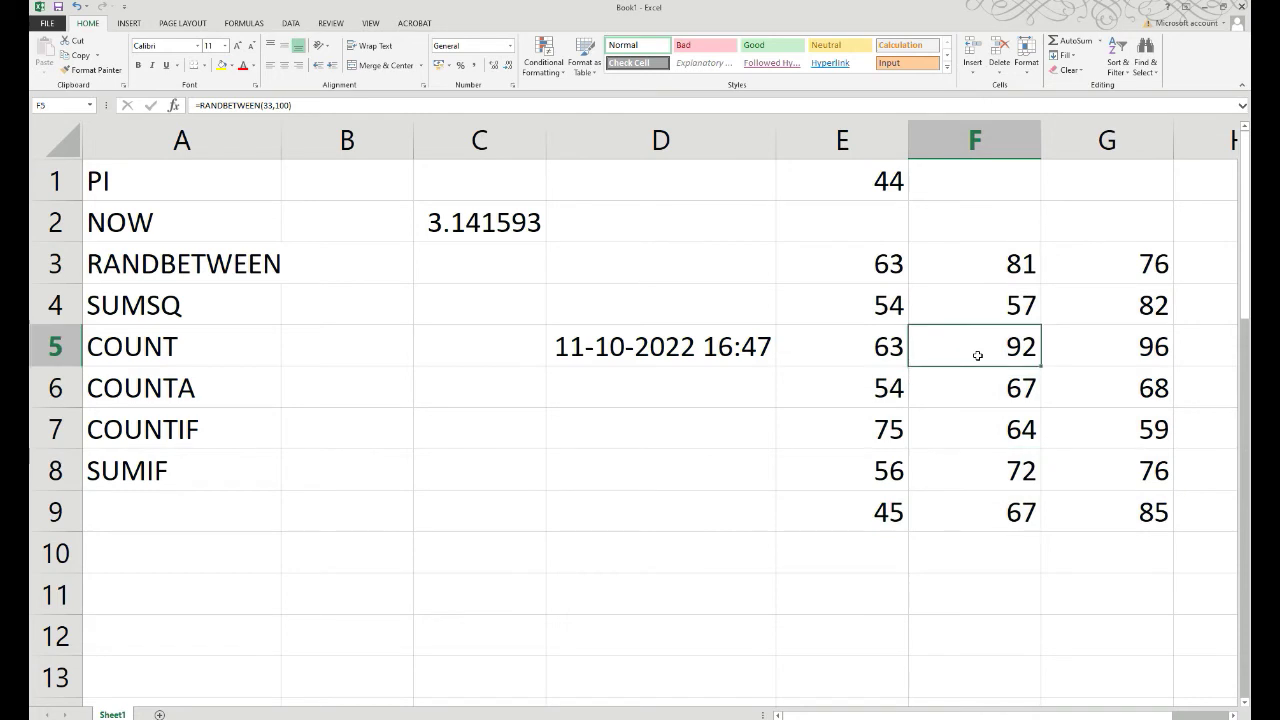
pyautogui.doubleClick(978, 356)
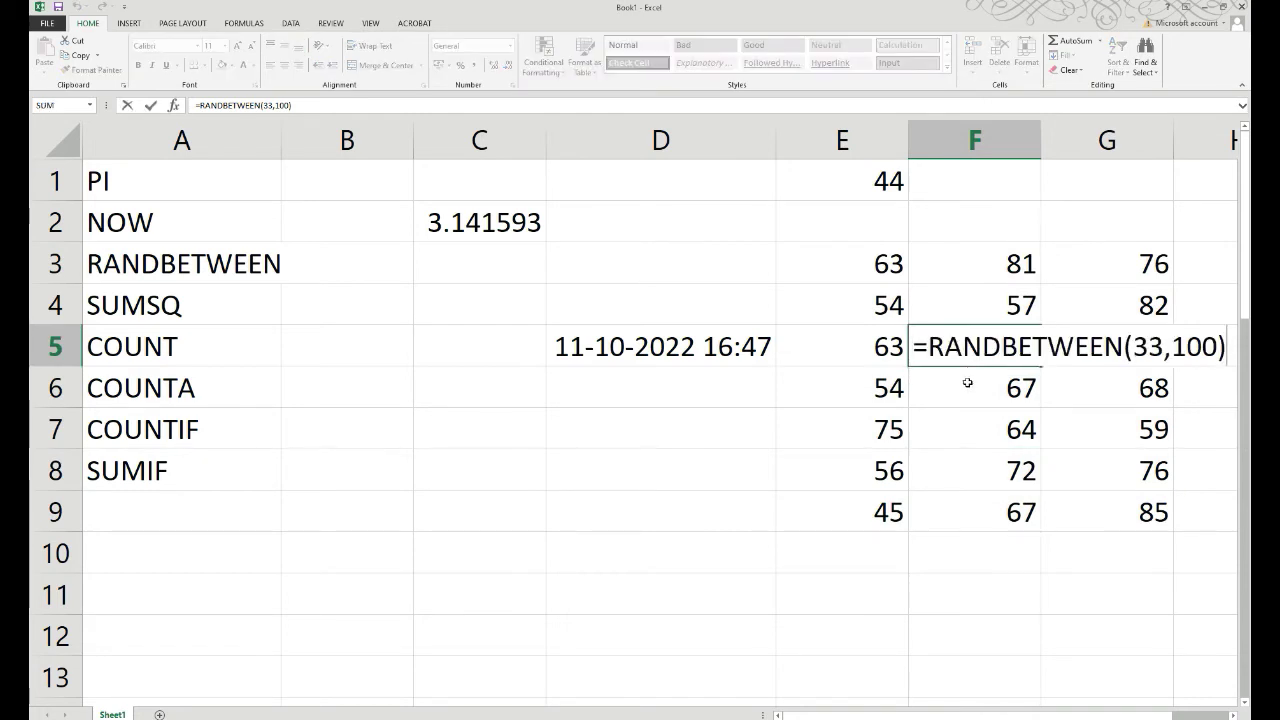
pyautogui.press('Return')
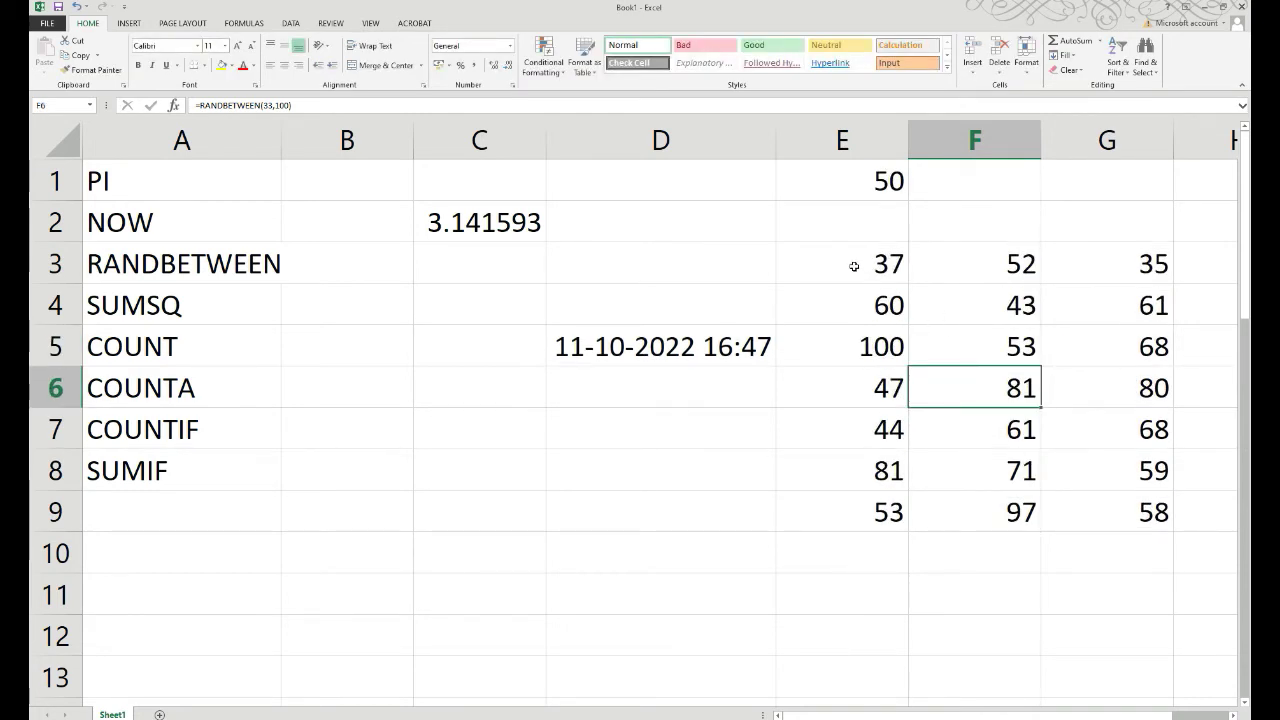
pyautogui.moveTo(853, 264); pyautogui.dragTo(1121, 511)
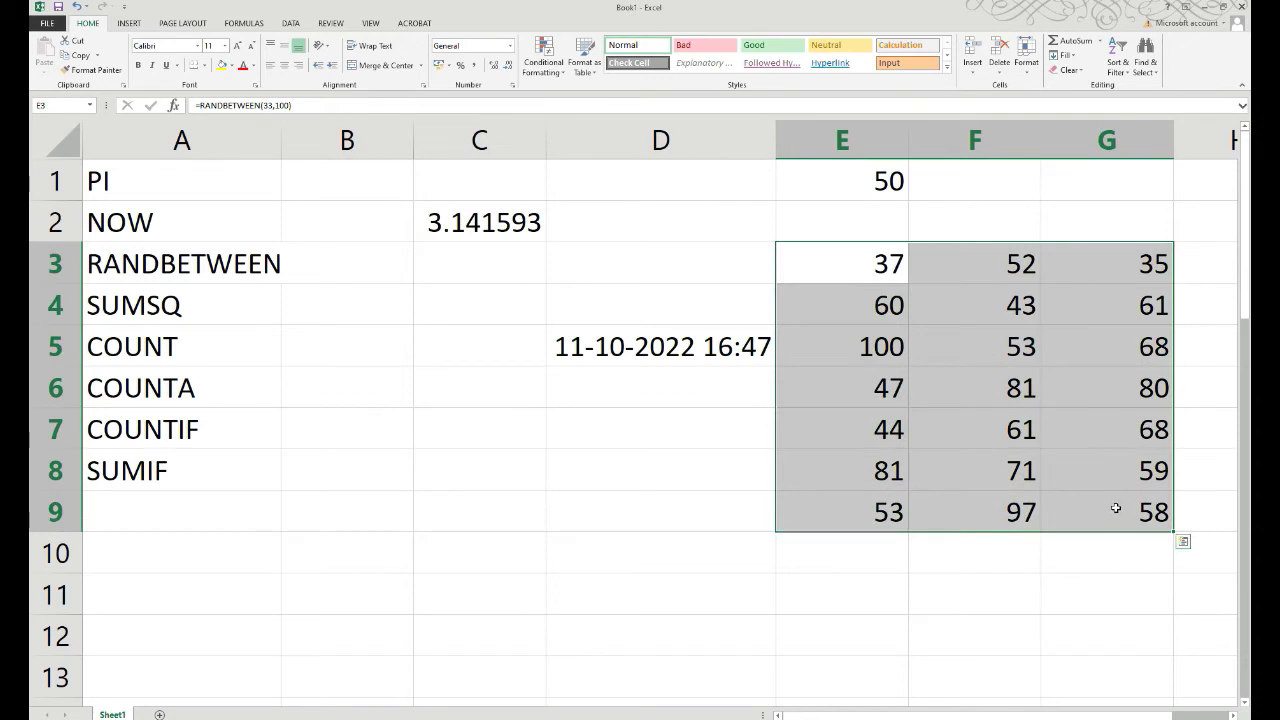
# Step: Copy E3:G9 and paste it into B14:D21 as values only via Paste Special
pyautogui.hotkey('ctrl', 'c')
pyautogui.scroll(-4, 649, 426)
pyautogui.scroll(-4, 646, 422)
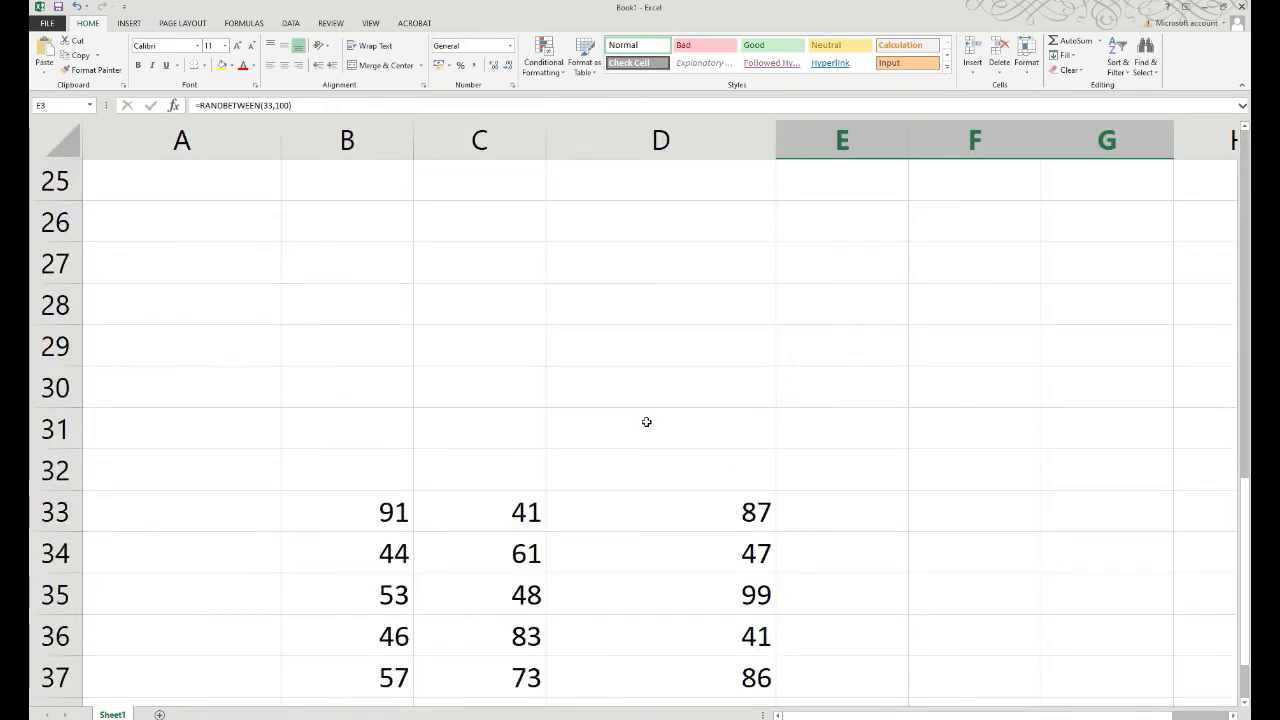
pyautogui.scroll(4, 863, 423)
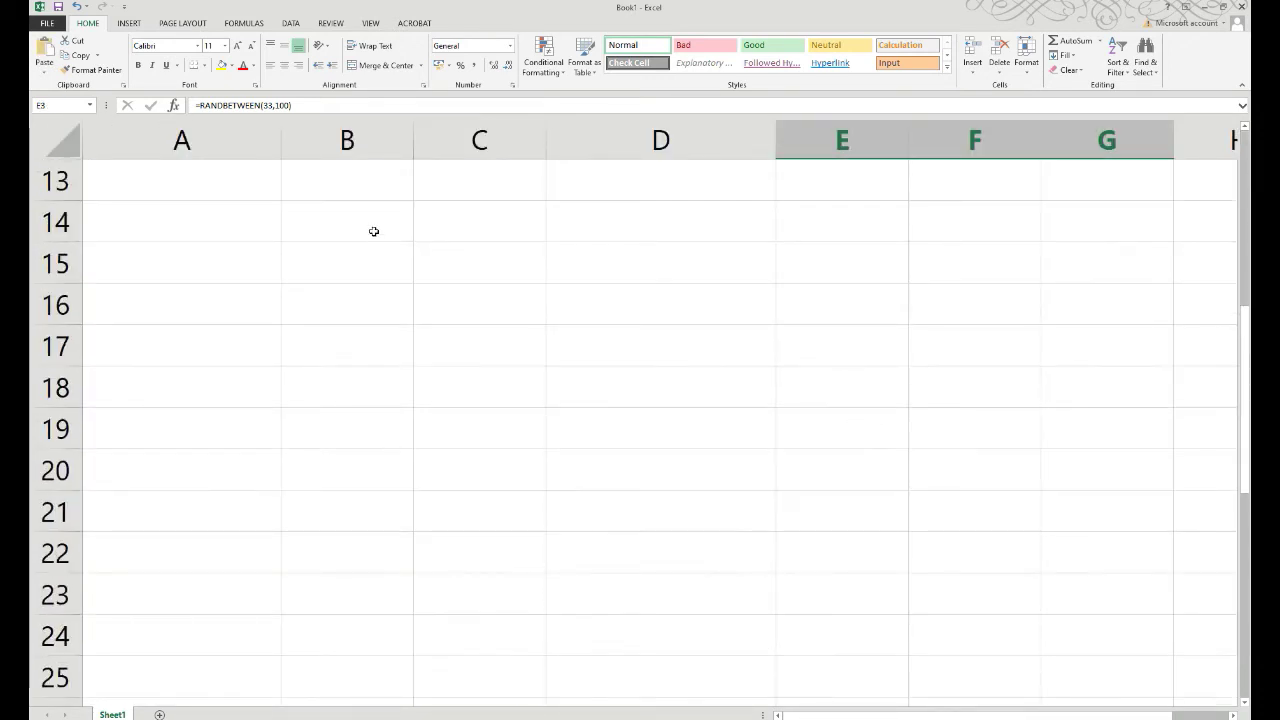
pyautogui.moveTo(373, 231); pyautogui.dragTo(766, 510)
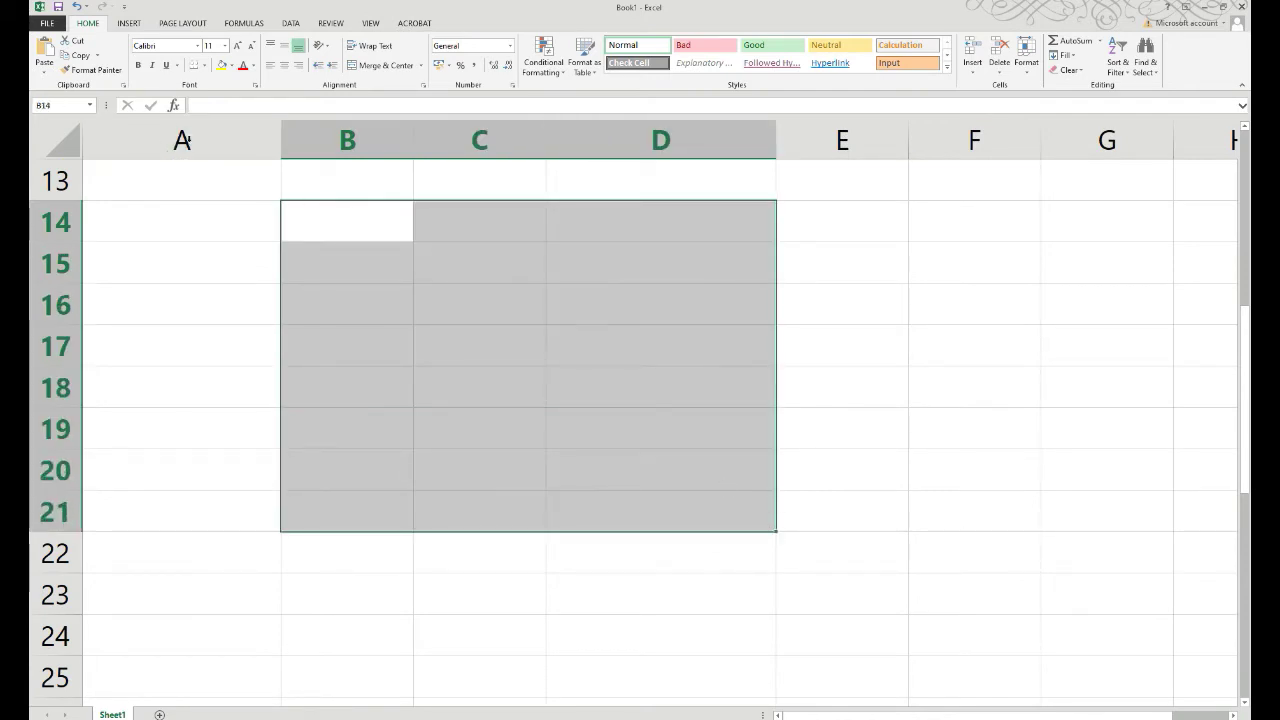
pyautogui.click(49, 76)
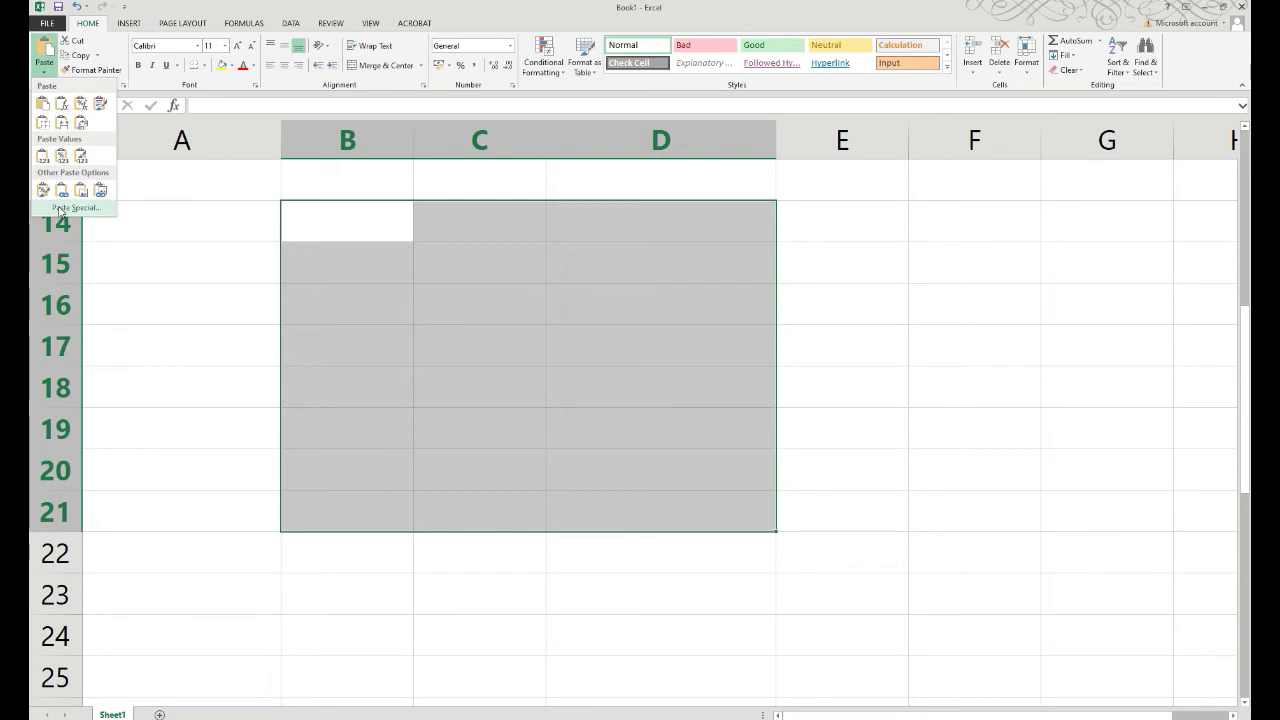
pyautogui.click(60, 208)
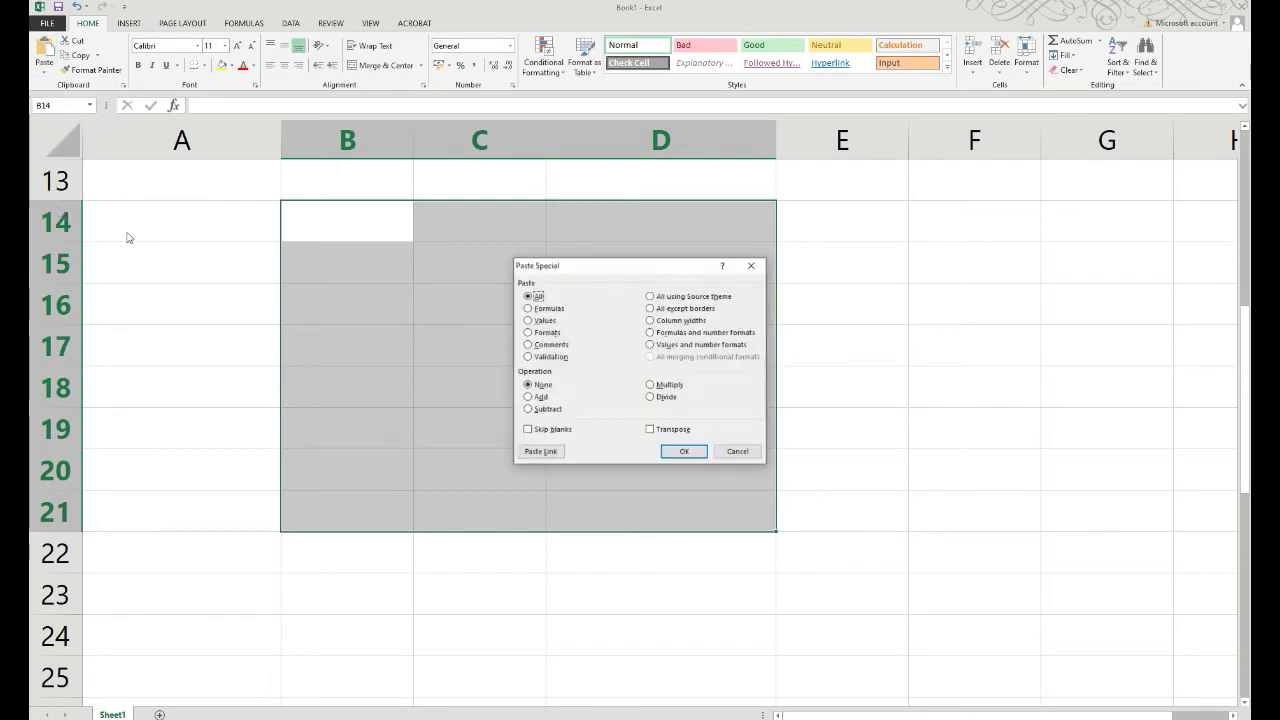
pyautogui.click(528, 320)
pyautogui.click(692, 452)
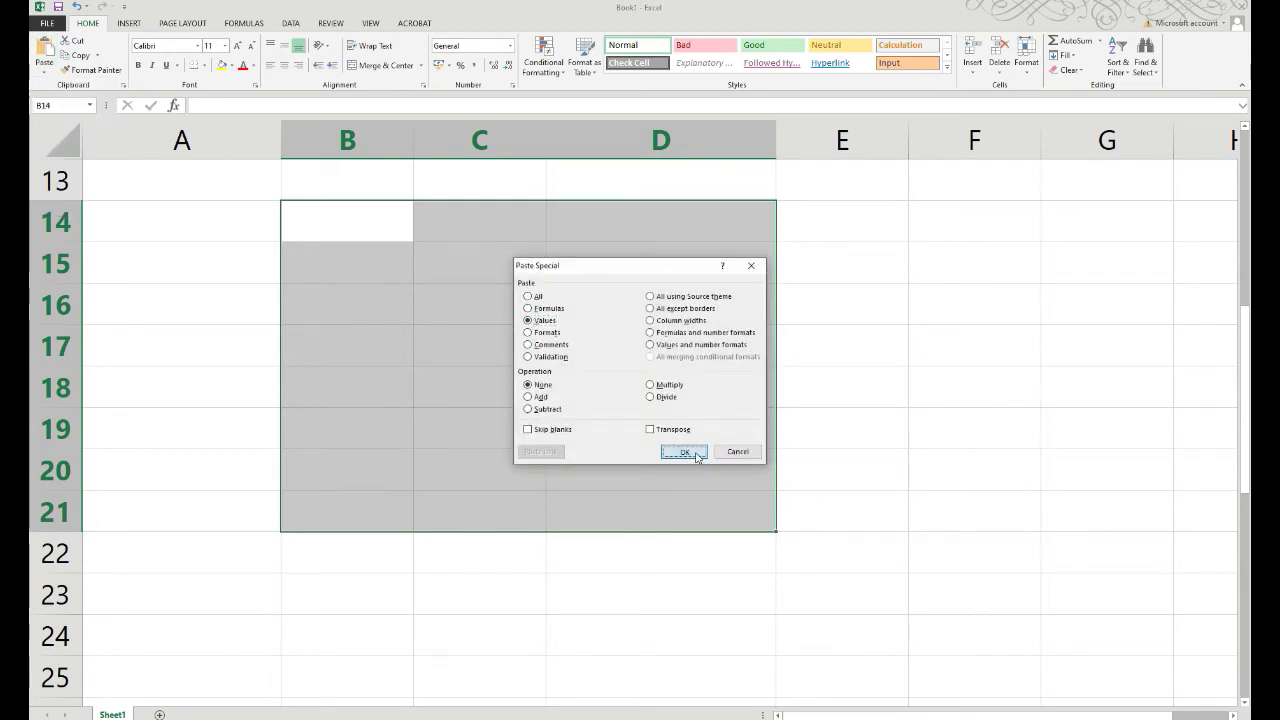
# Step: Check the pasted fixed values in B14:B18 and C14:C20, such as 37 in B14
pyautogui.click(378, 216)
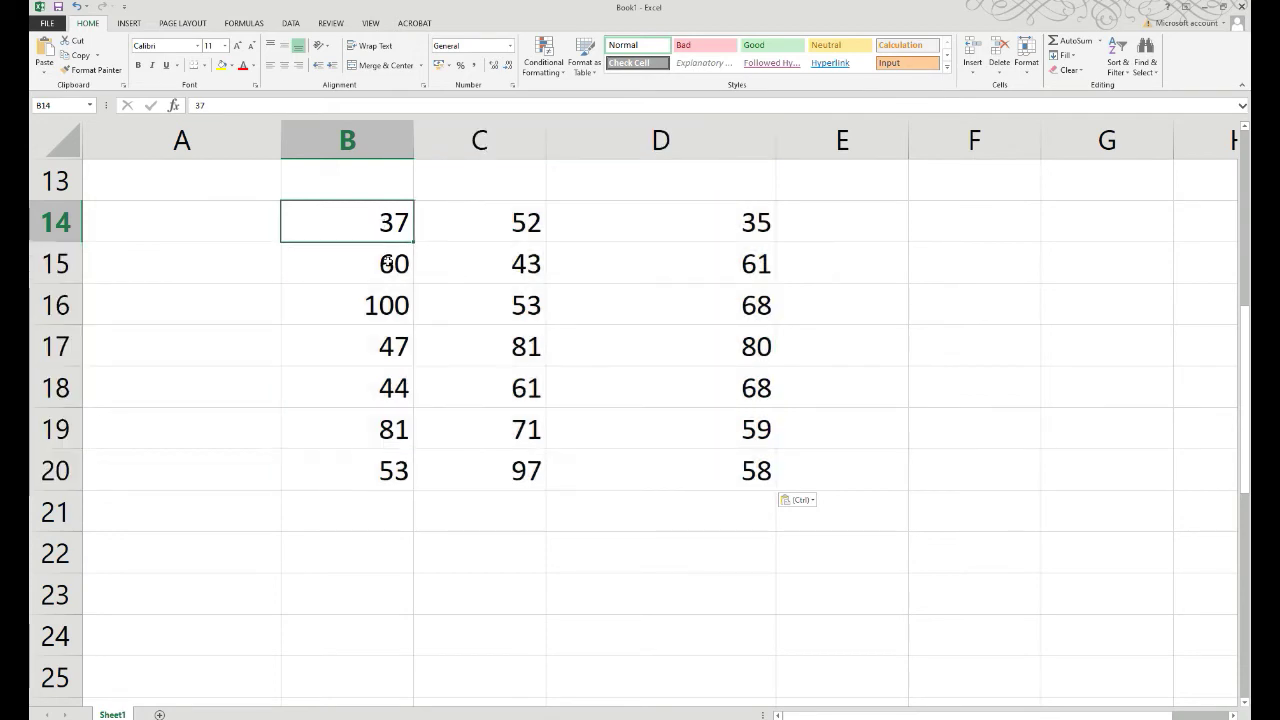
pyautogui.click(386, 262)
pyautogui.click(382, 302)
pyautogui.click(380, 340)
pyautogui.click(380, 382)
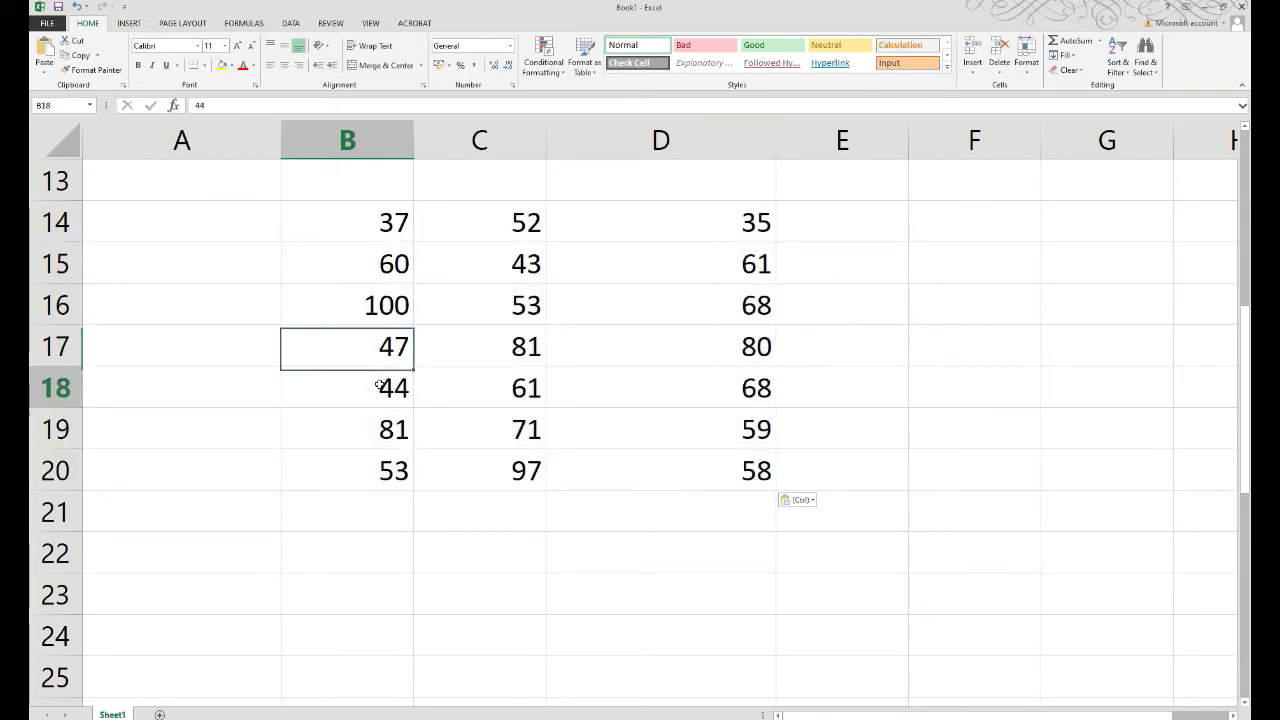
pyautogui.click(477, 352)
pyautogui.click(493, 303)
pyautogui.click(494, 217)
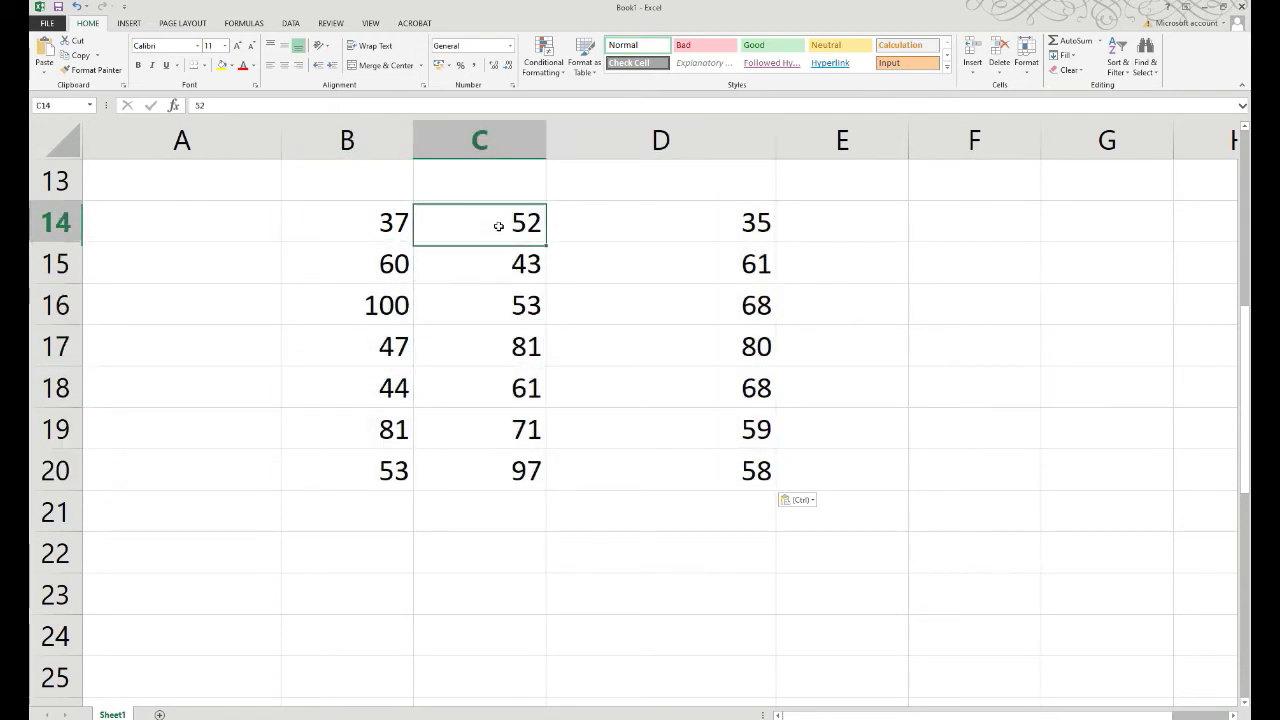
pyautogui.click(497, 297)
pyautogui.moveTo(492, 345); pyautogui.dragTo(488, 381)
pyautogui.click(480, 437)
pyautogui.click(469, 470)
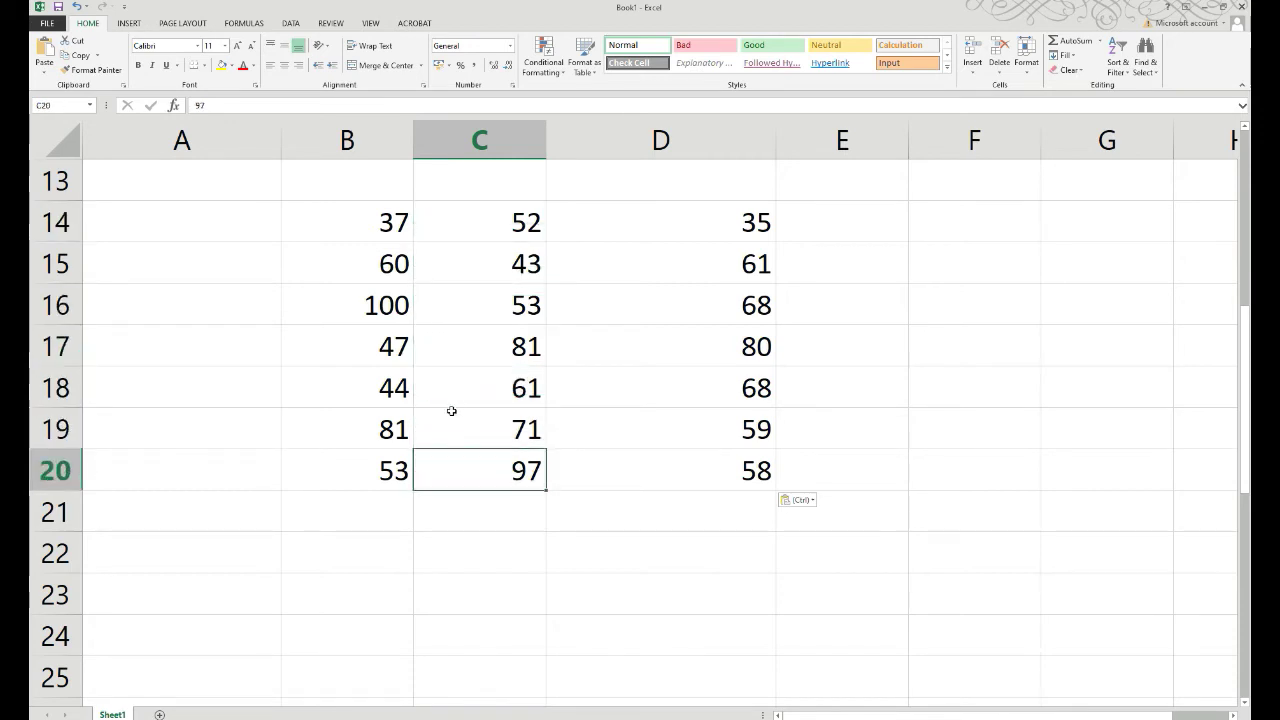
pyautogui.click(462, 394)
pyautogui.scroll(4, 690, 405)
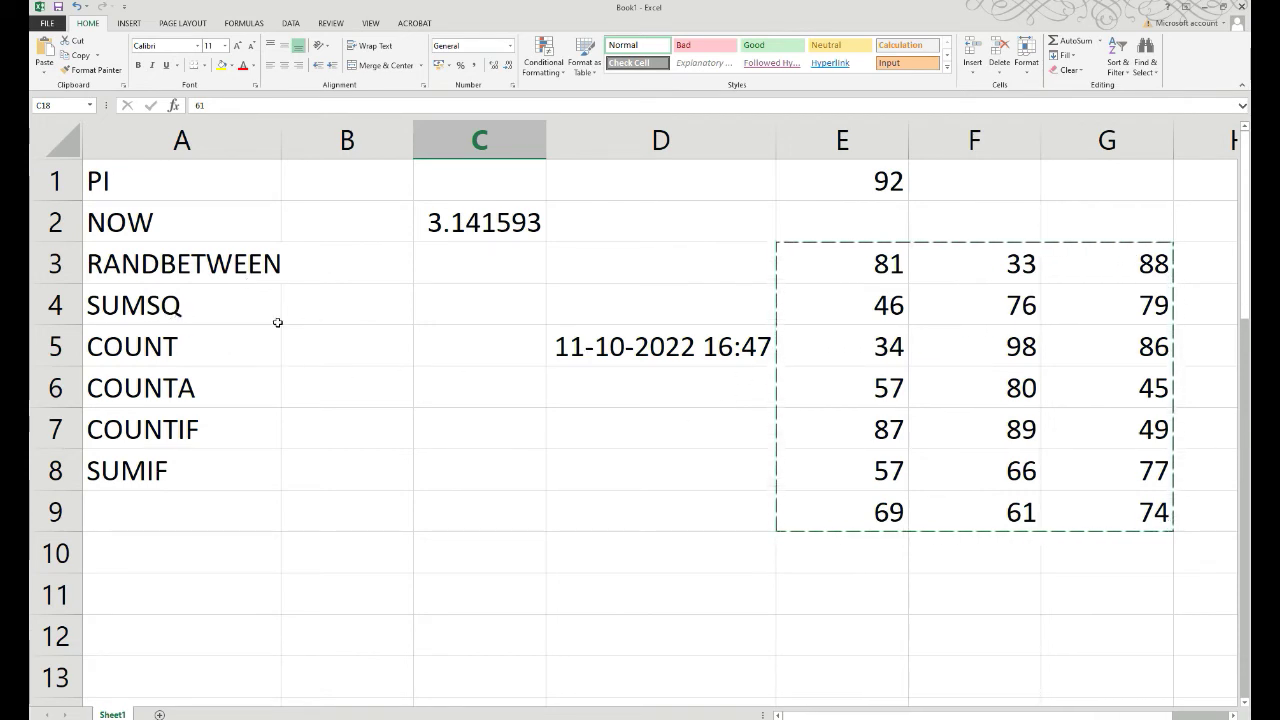
# Step: Delete the RANDBETWEEN numbers in E1:G10 so those columns are blank
pyautogui.moveTo(845, 181); pyautogui.dragTo(1114, 558)
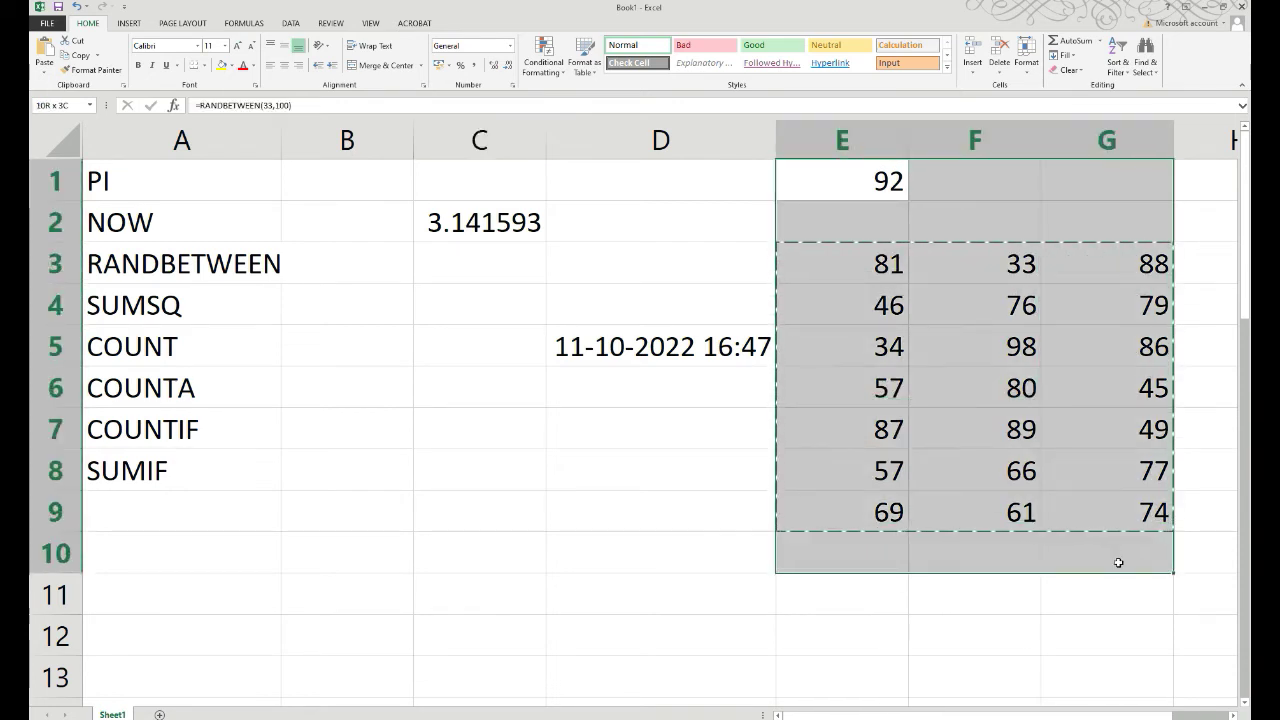
pyautogui.press('Delete')
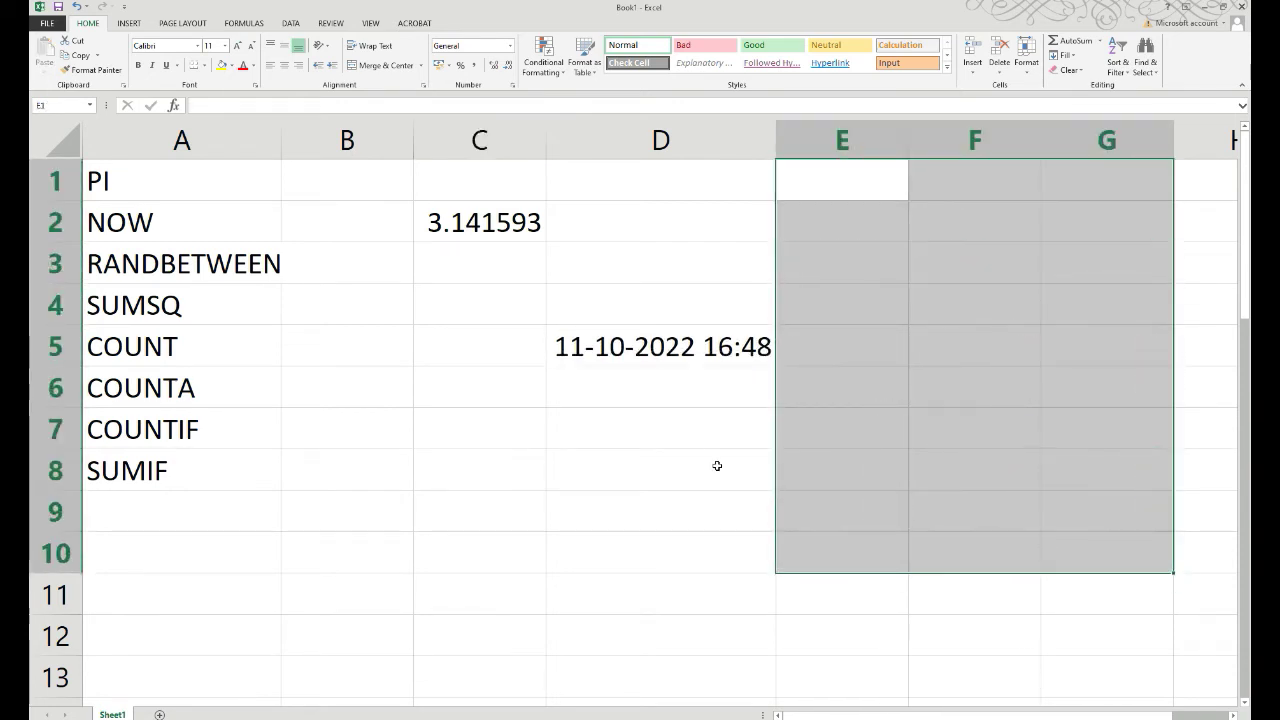
pyautogui.click(714, 466)
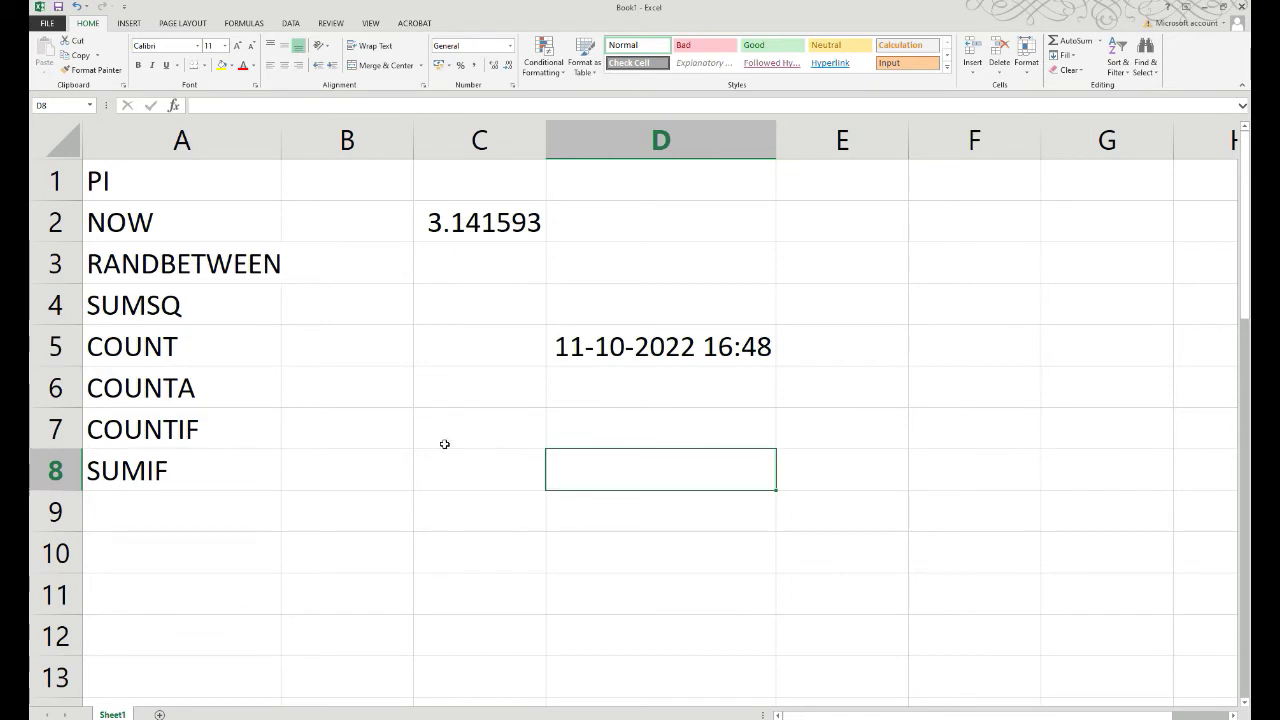
pyautogui.click(445, 444)
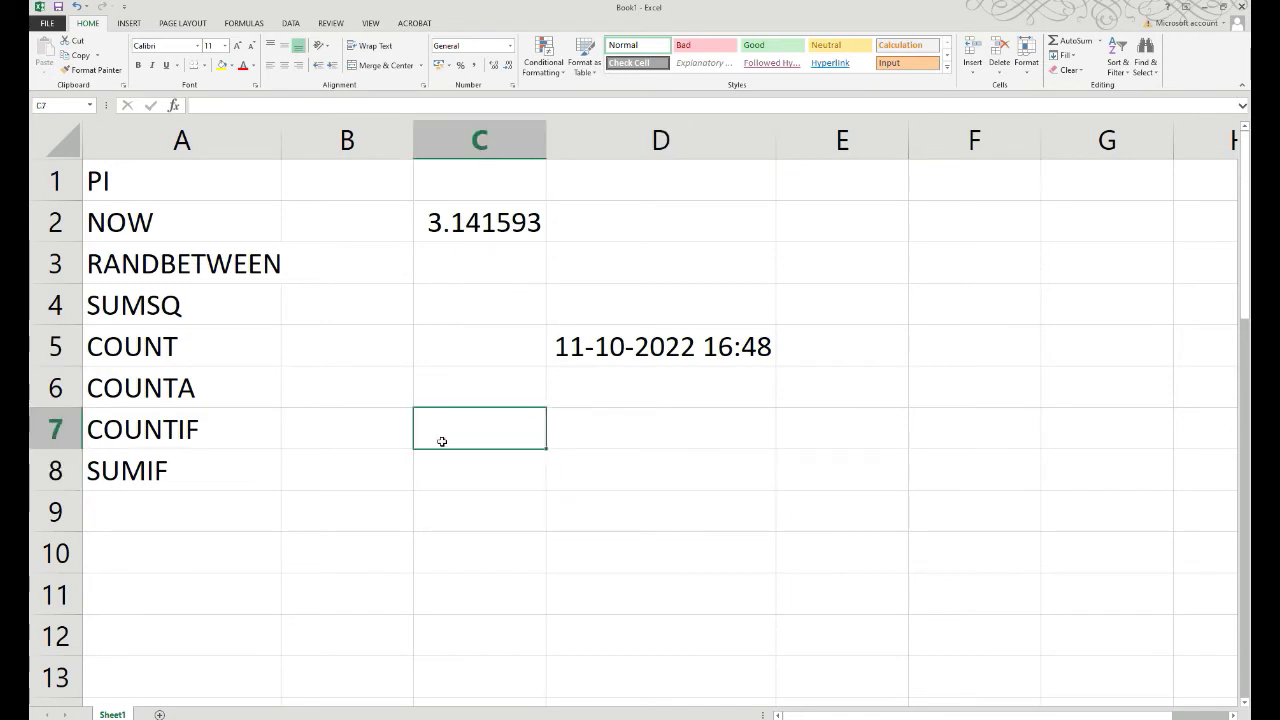
# Step: Enter the sample numbers 2, 5 and 4 in F1:F3
pyautogui.click(980, 180)
pyautogui.write('2')
pyautogui.press('Return')
pyautogui.write('5')
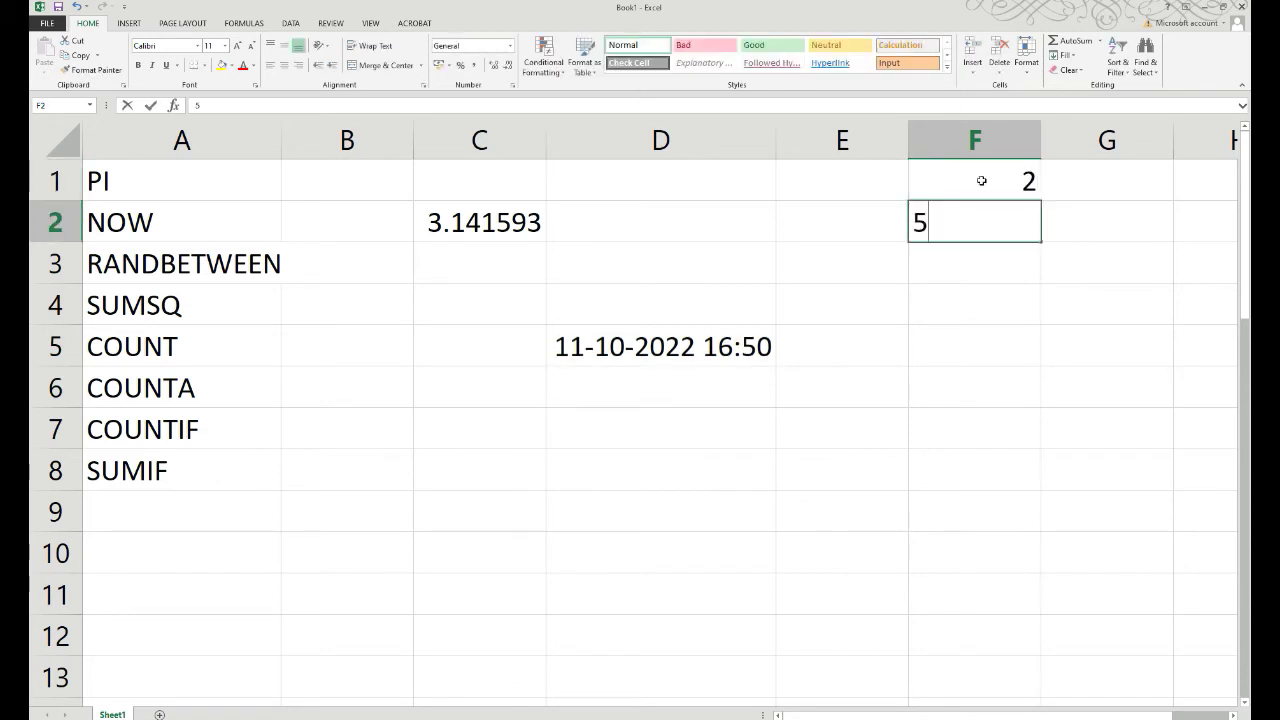
pyautogui.press('Return')
pyautogui.write('4')
pyautogui.click(969, 177)
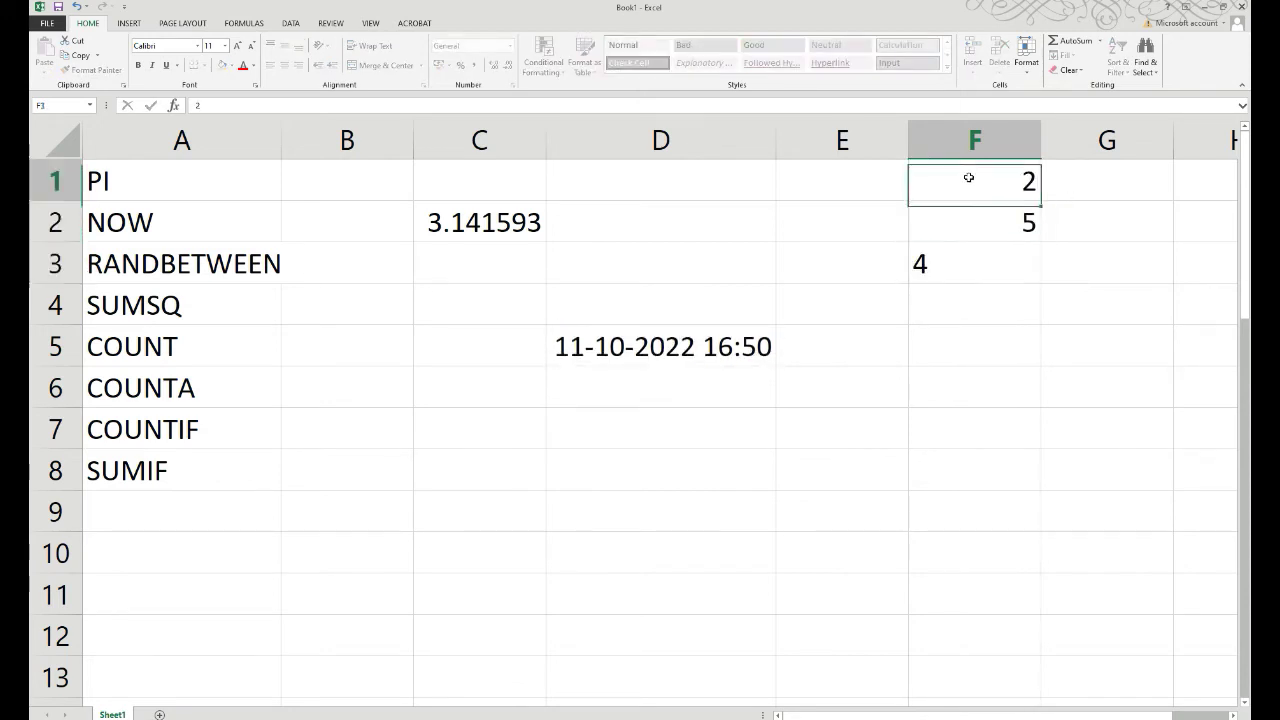
pyautogui.click(993, 218)
pyautogui.click(996, 262)
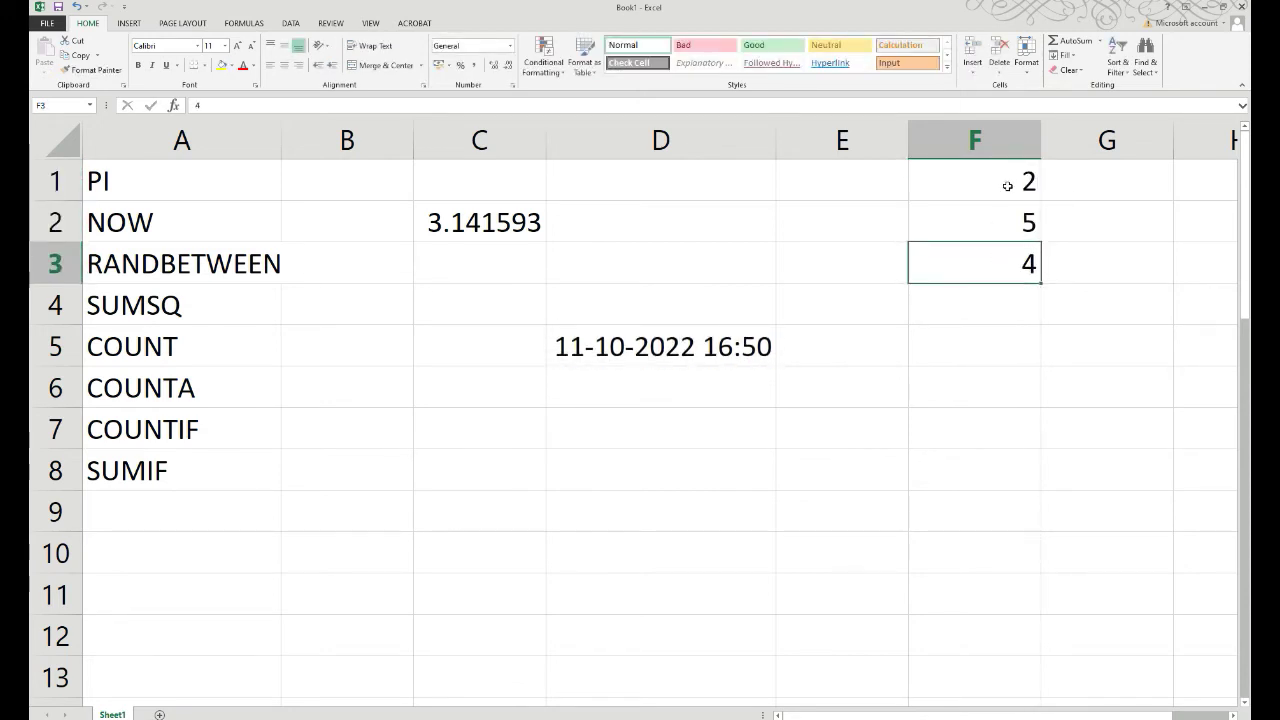
pyautogui.click(1070, 183)
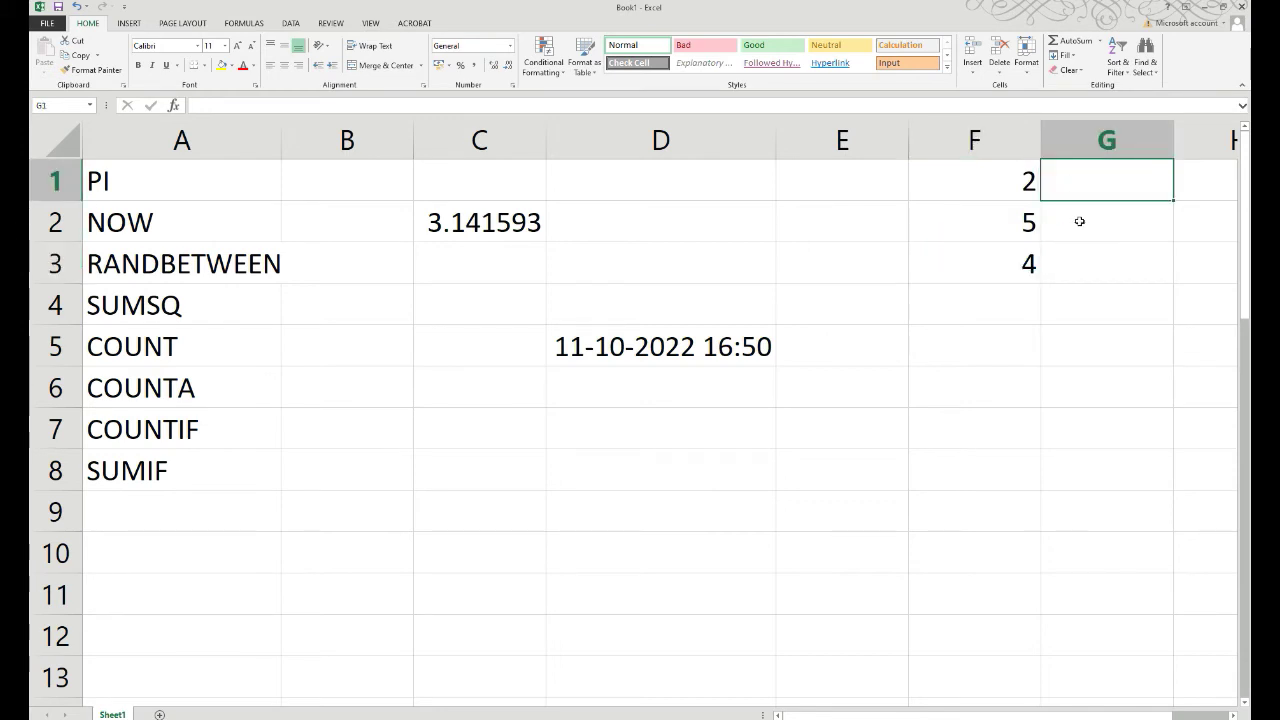
pyautogui.click(1079, 221)
pyautogui.click(1081, 265)
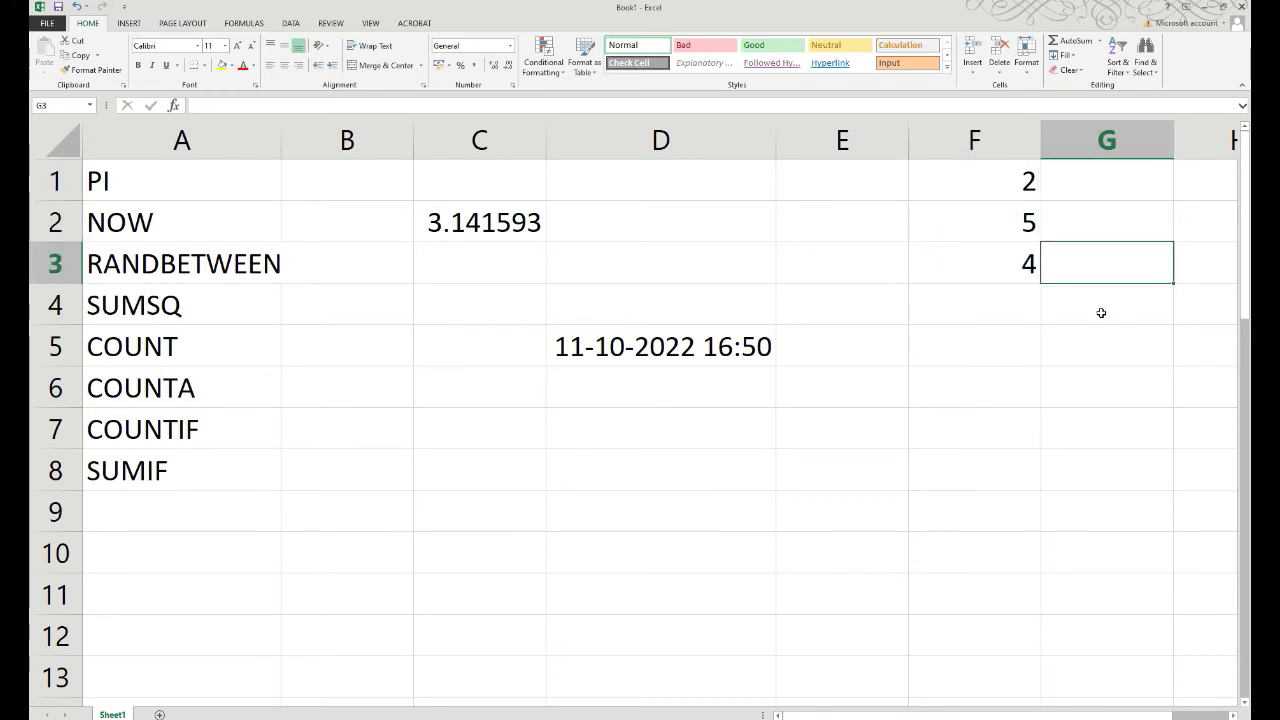
# Step: Put =SUMSQ(F1:F3) in F4, returning 45
pyautogui.click(987, 302)
pyautogui.write('=')
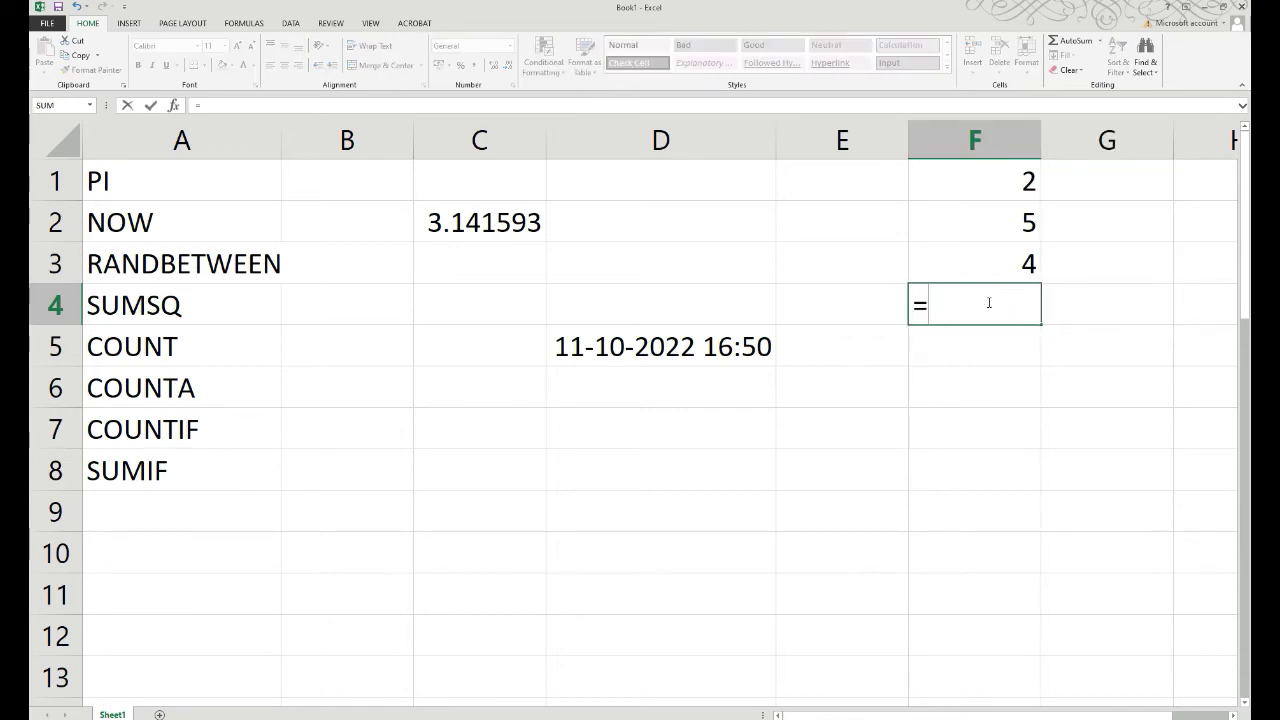
pyautogui.write('SU,')
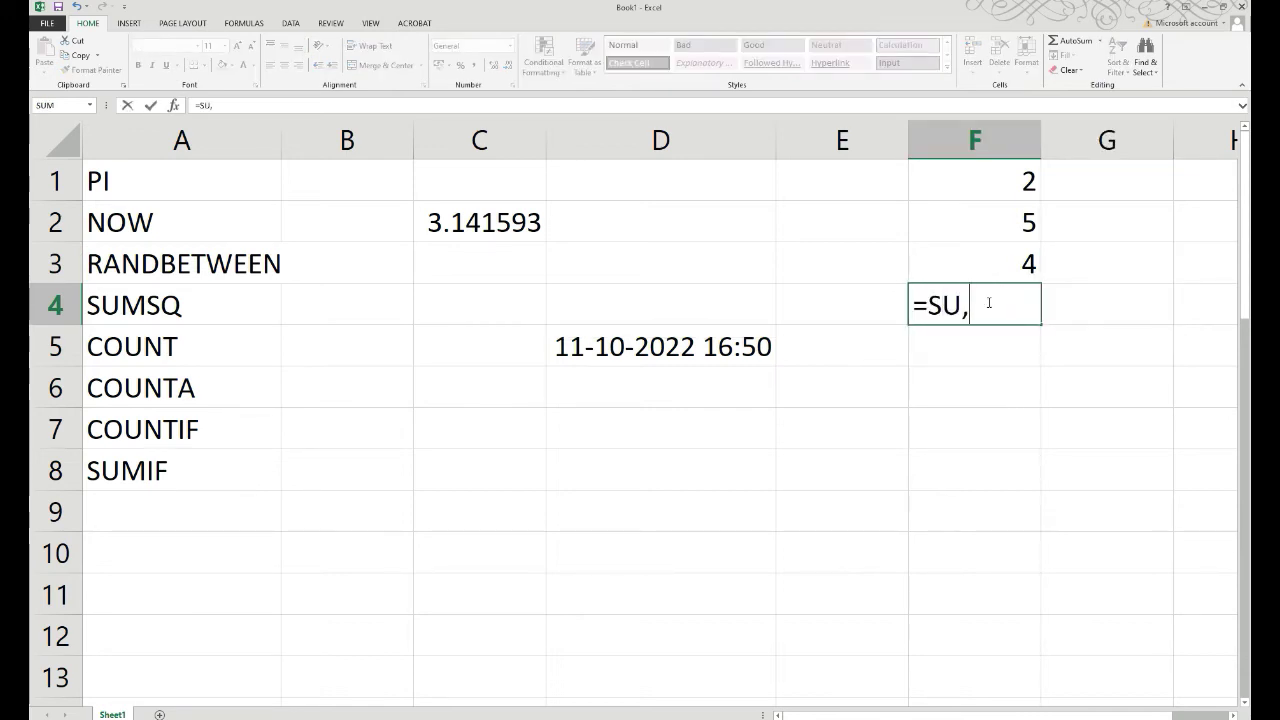
pyautogui.press('BackSpace')
pyautogui.write('MSQ')
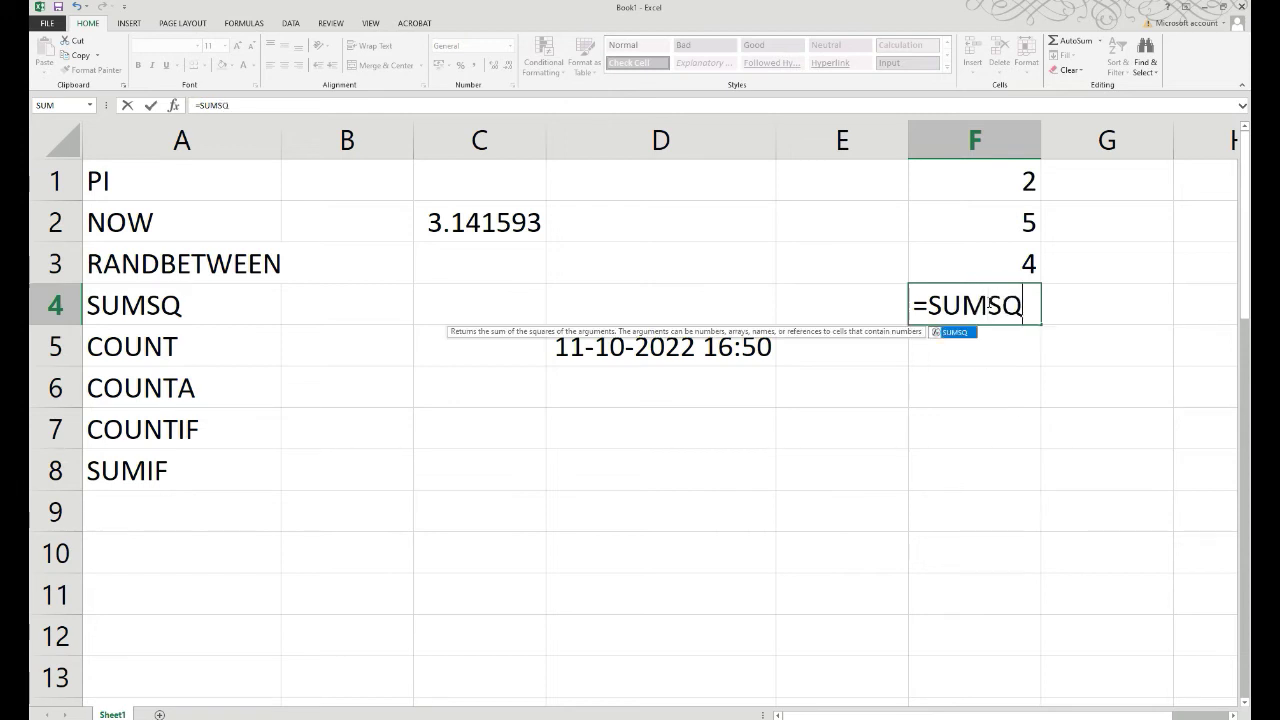
pyautogui.write('(')
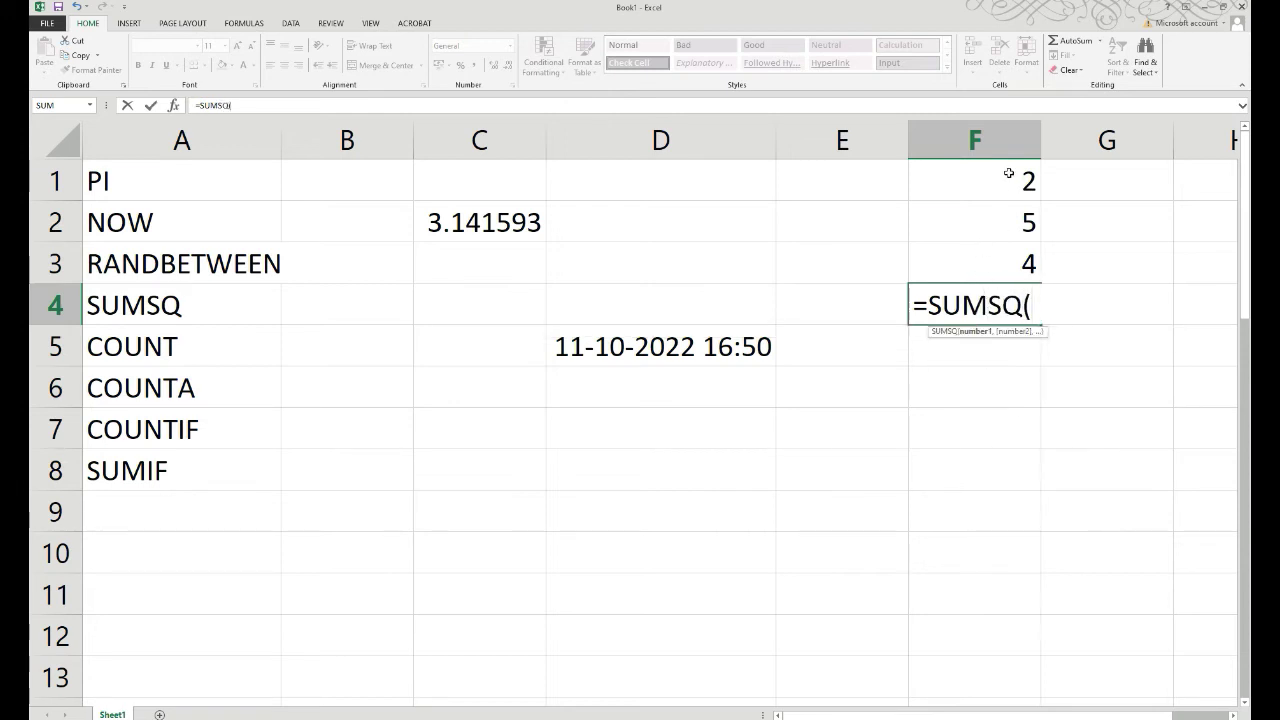
pyautogui.moveTo(1008, 174); pyautogui.dragTo(995, 261)
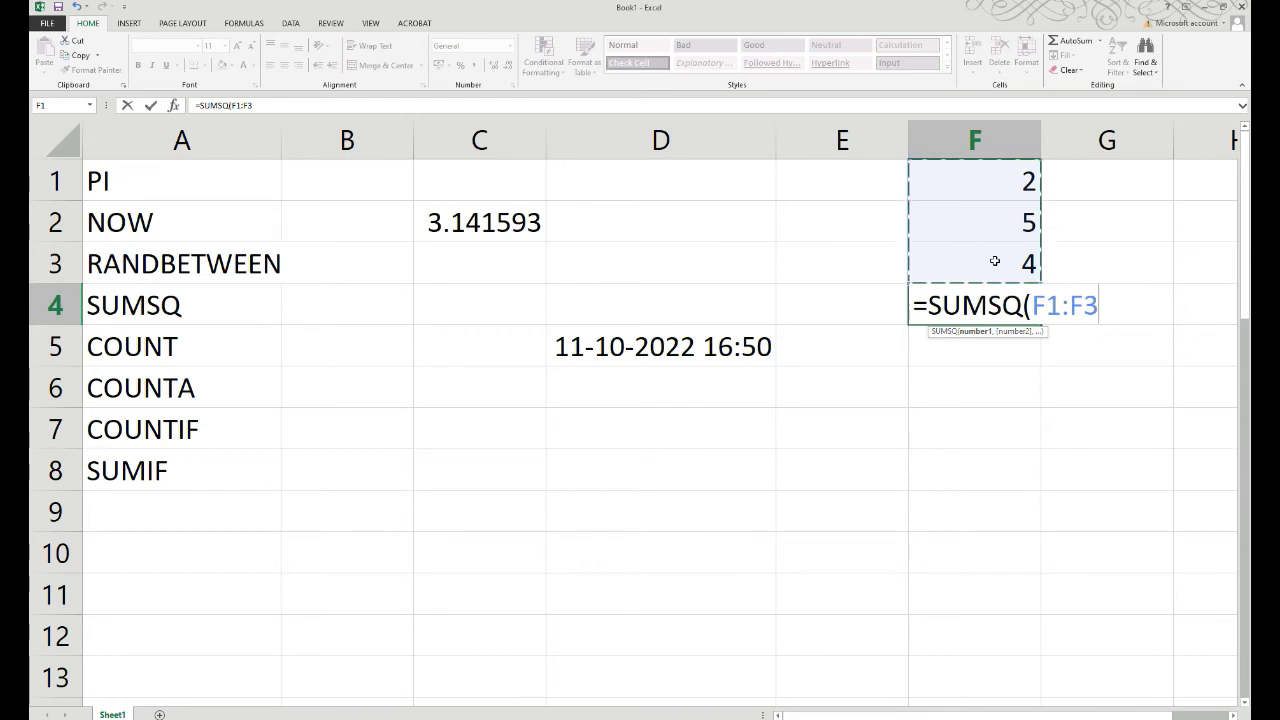
pyautogui.press('Return')
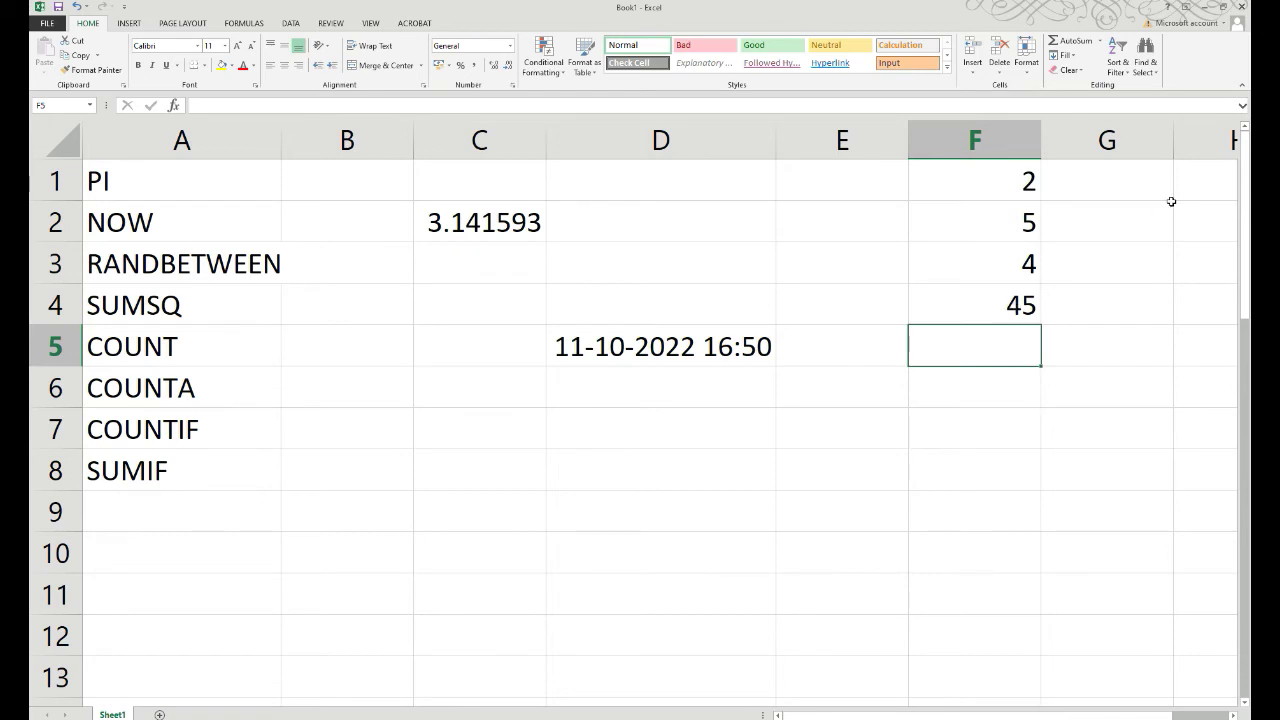
pyautogui.click(1128, 184)
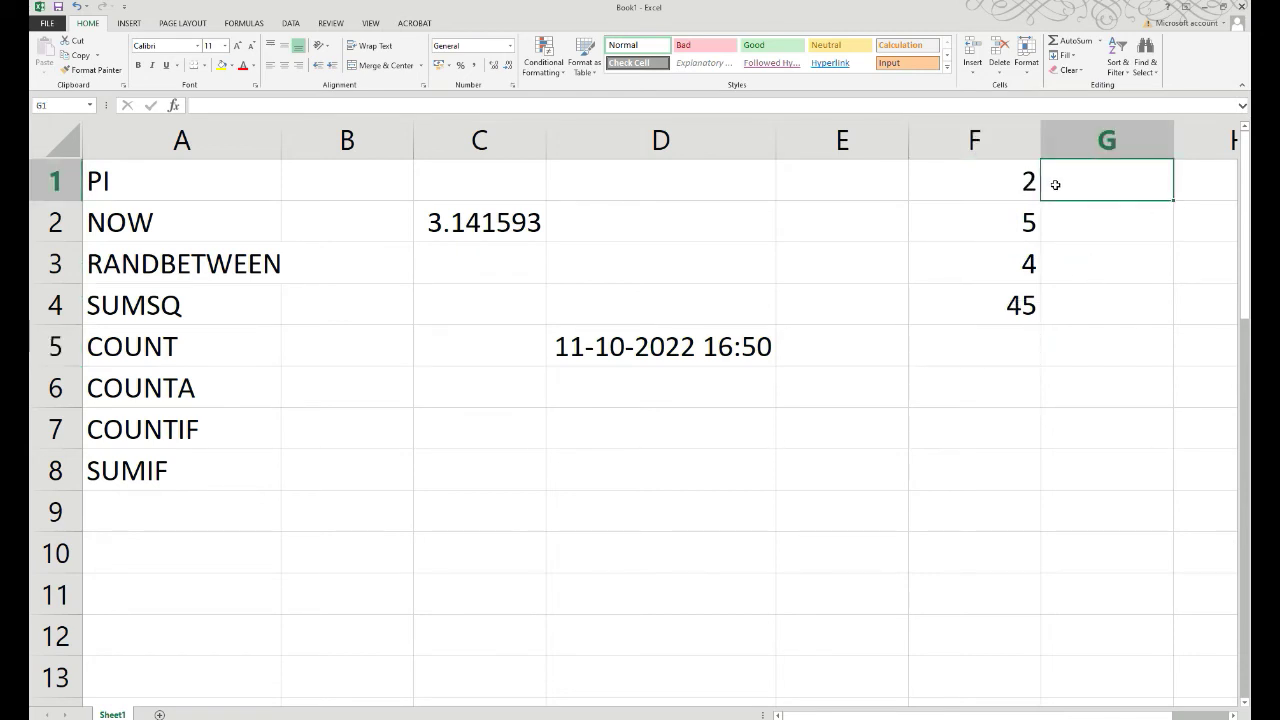
# Step: List the squares 4, 25 and 16 in G1:G3
pyautogui.write('4')
pyautogui.press('Return')
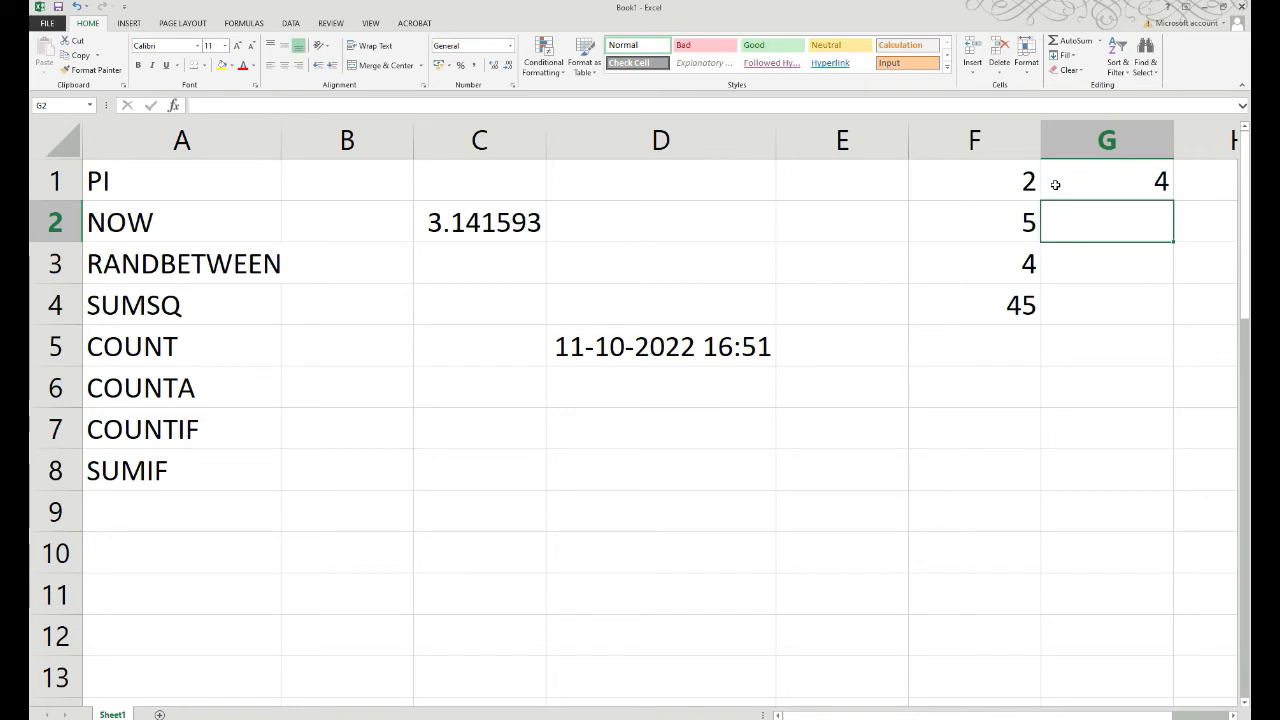
pyautogui.write('25')
pyautogui.press('Return')
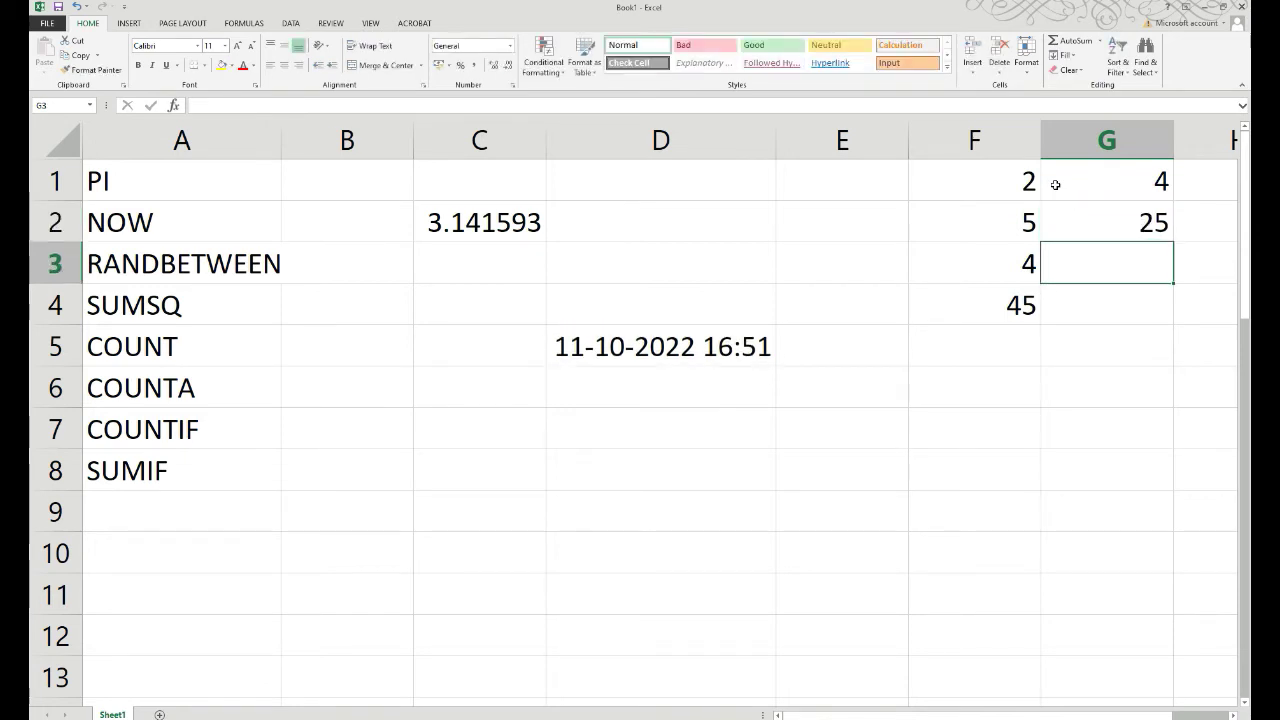
pyautogui.write('16')
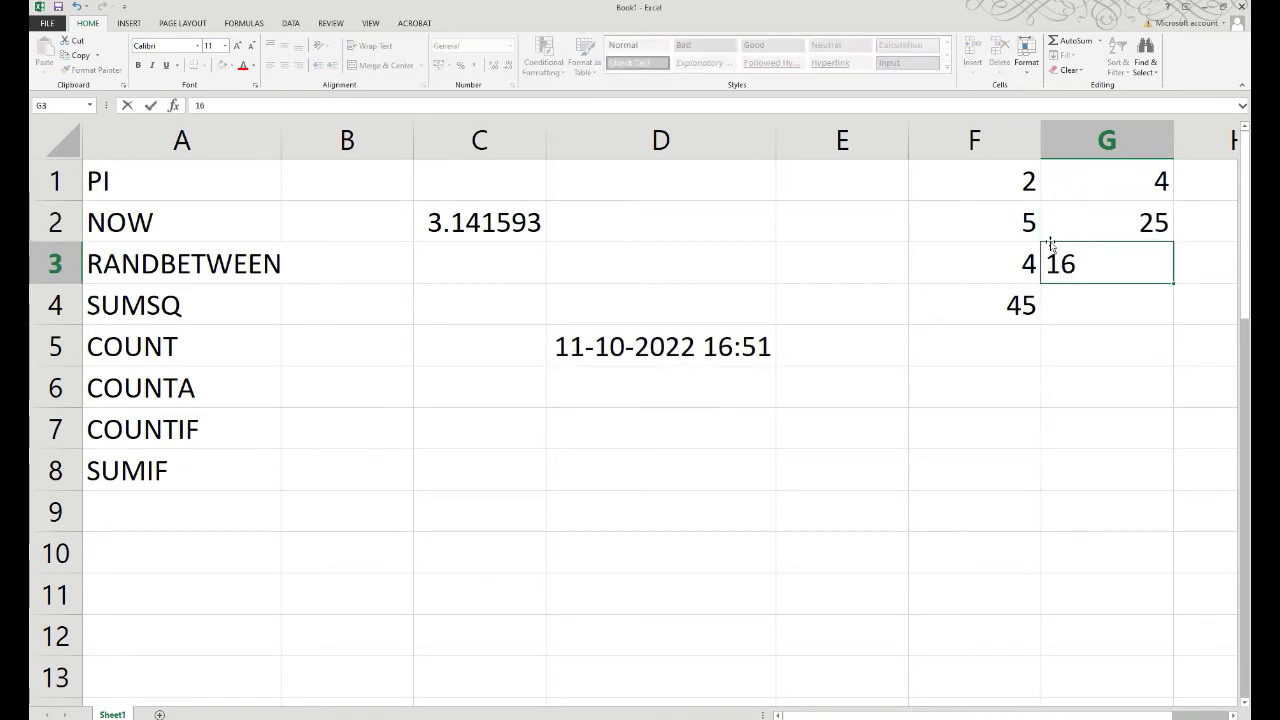
pyautogui.press('Return')
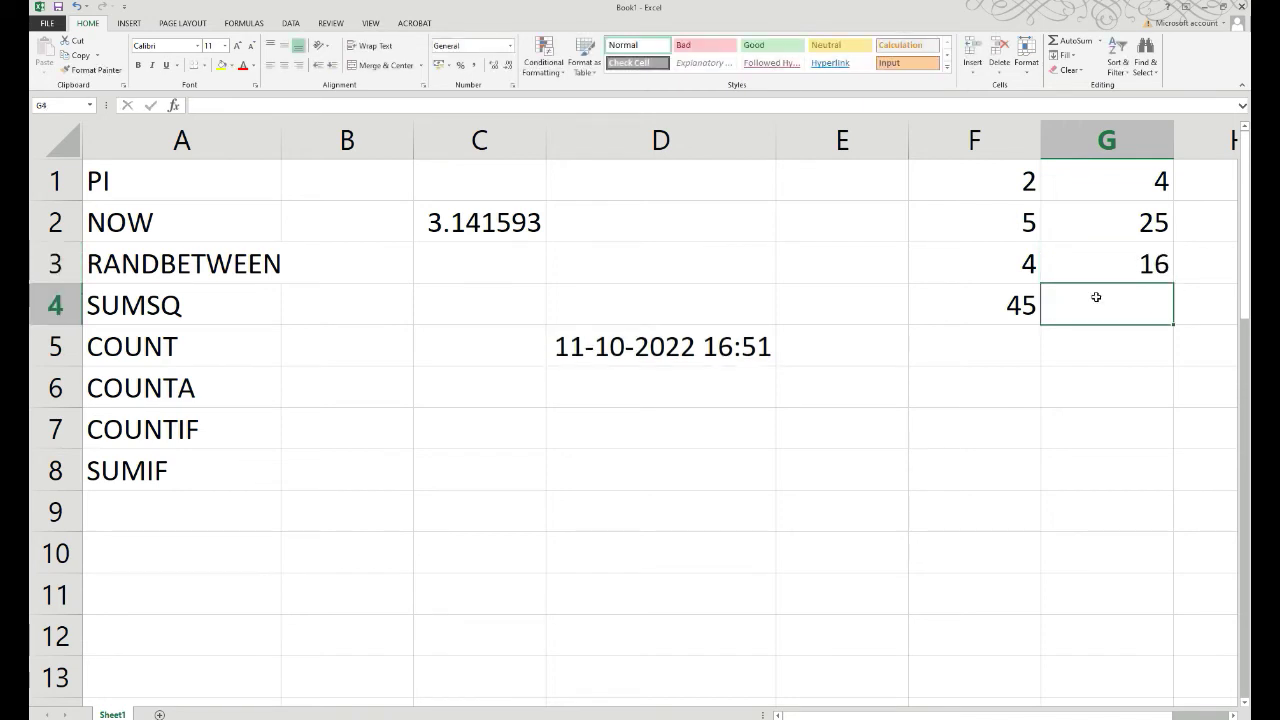
# Step: AutoSum G1:G3 into G4, totalling 45
pyautogui.doubleClick(1096, 297)
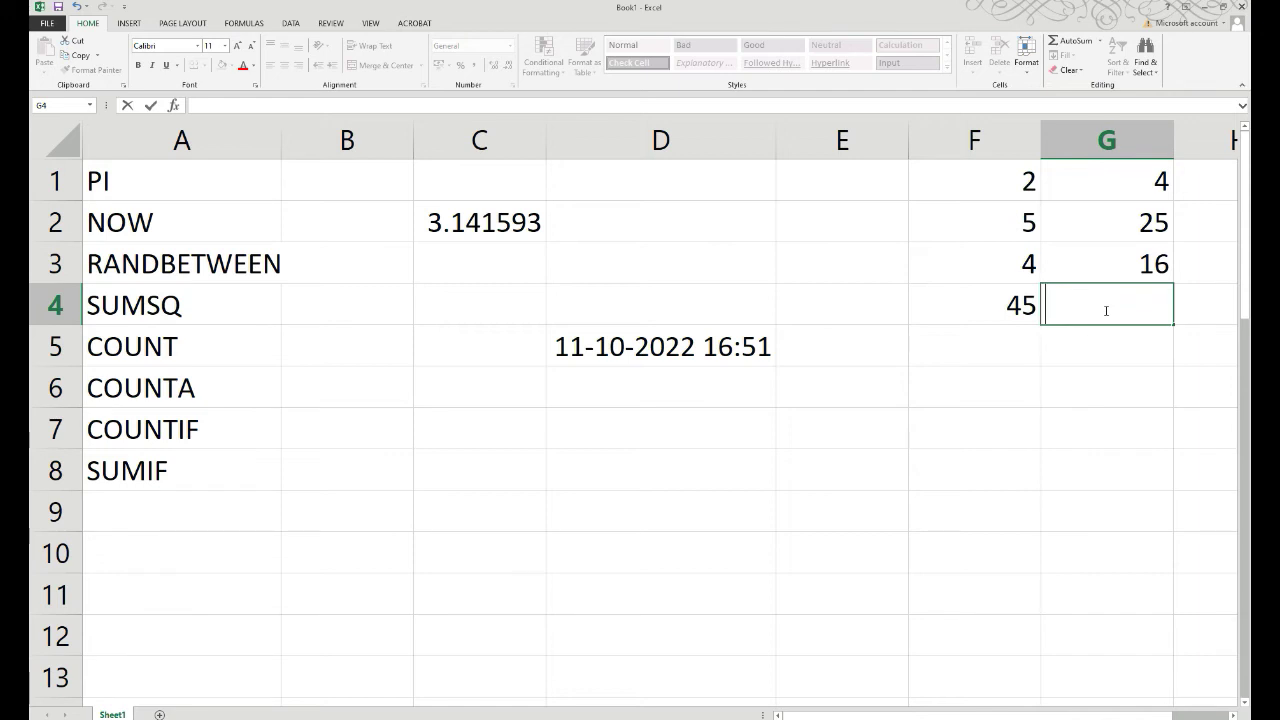
pyautogui.press('Escape')
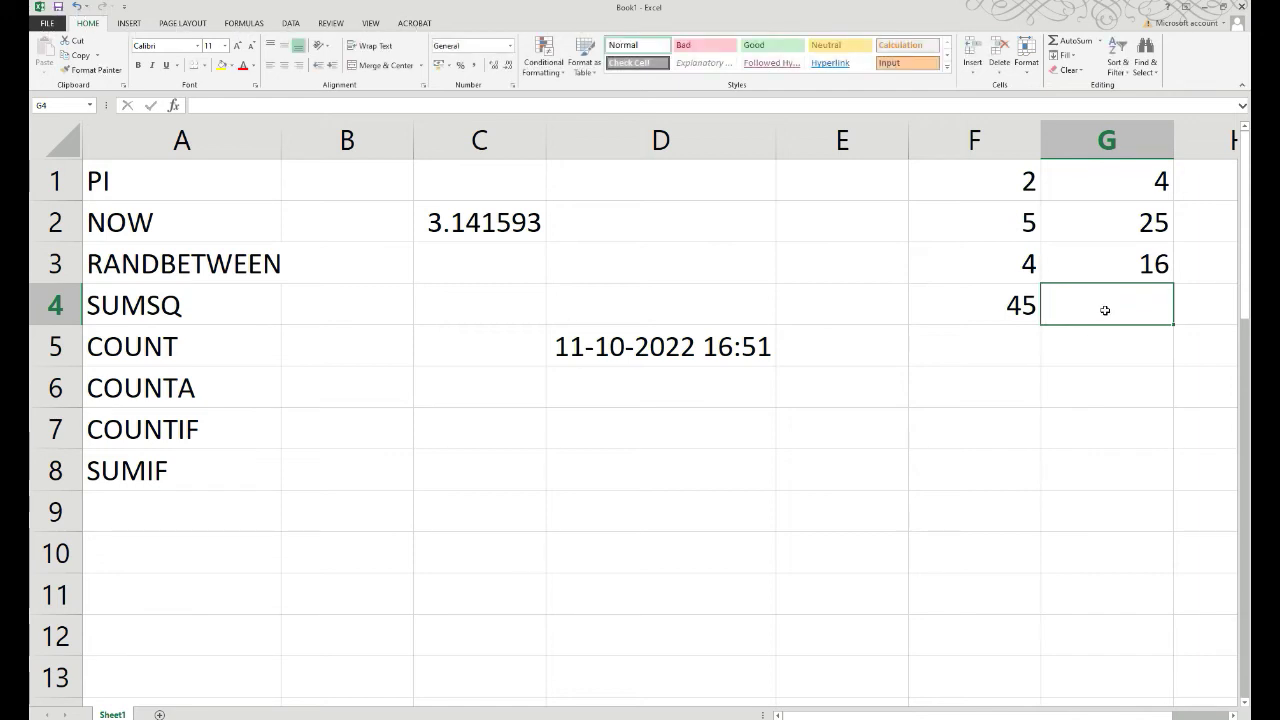
pyautogui.click(1103, 346)
pyautogui.click(1106, 294)
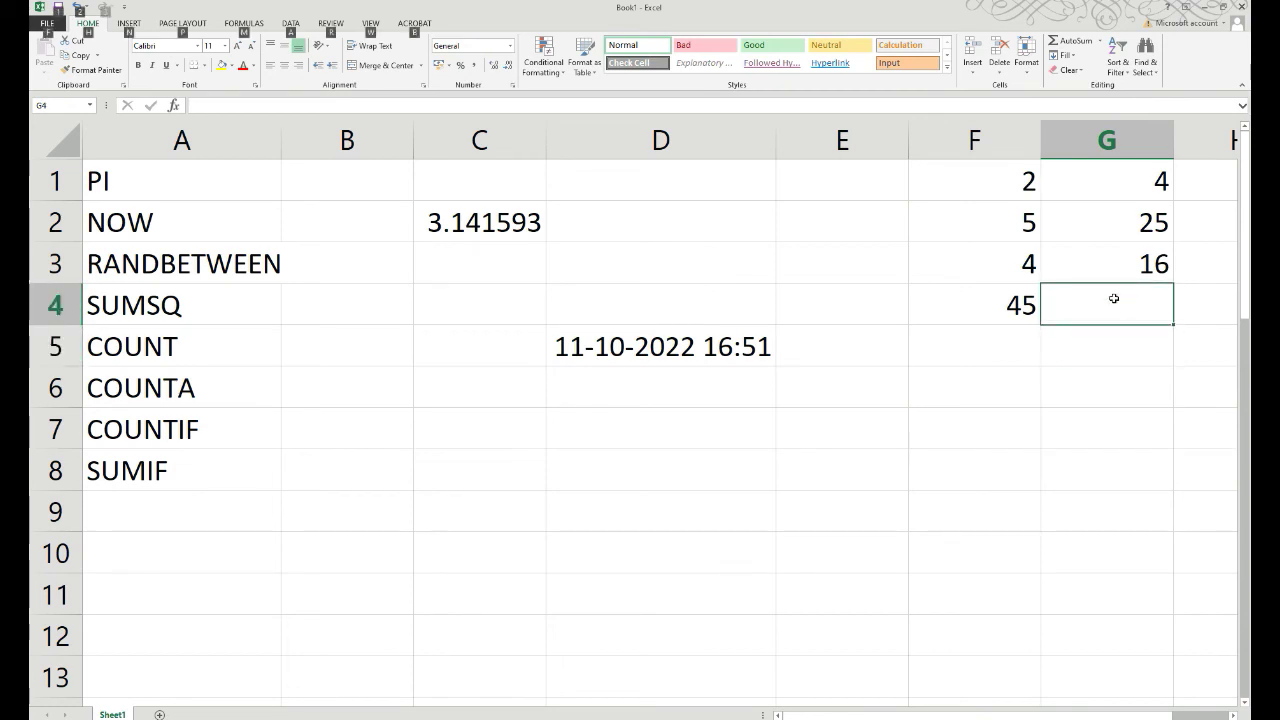
pyautogui.hotkey('alt', '=')
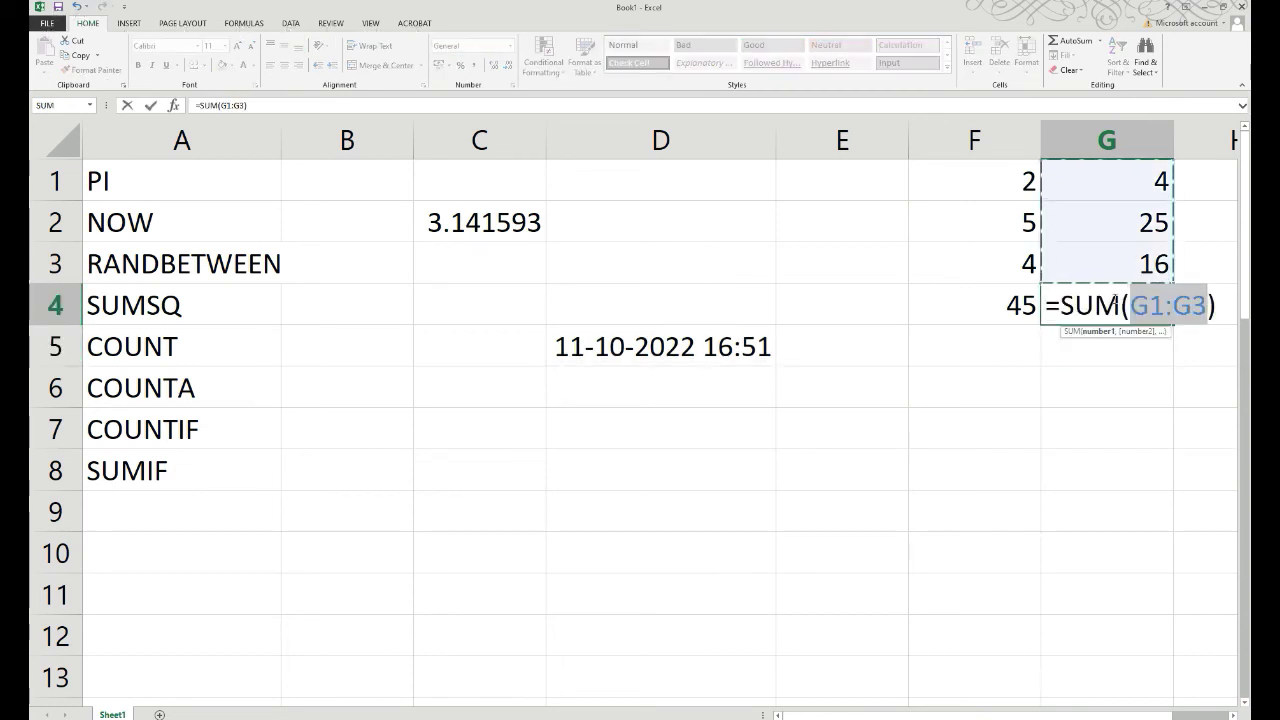
pyautogui.press('Return')
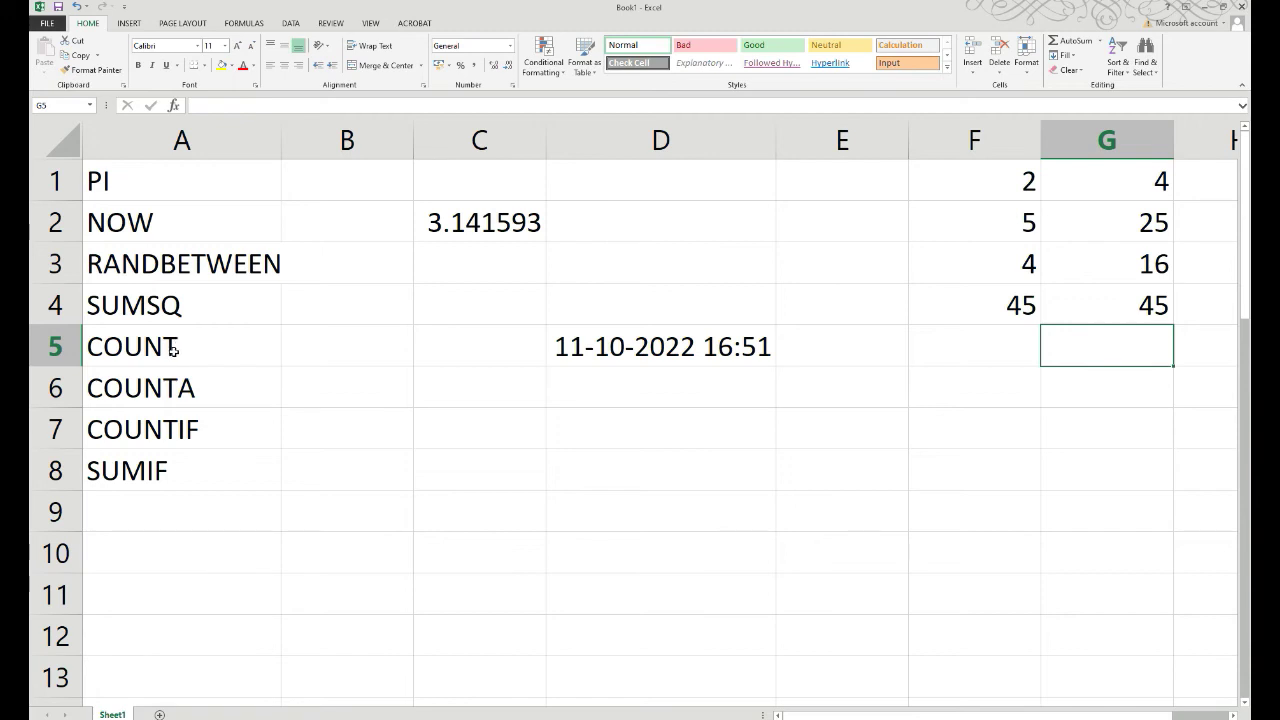
# Step: Overwrite F2 with K, F4's SUMSQ formula with P, and G3 with J
pyautogui.click(1024, 220)
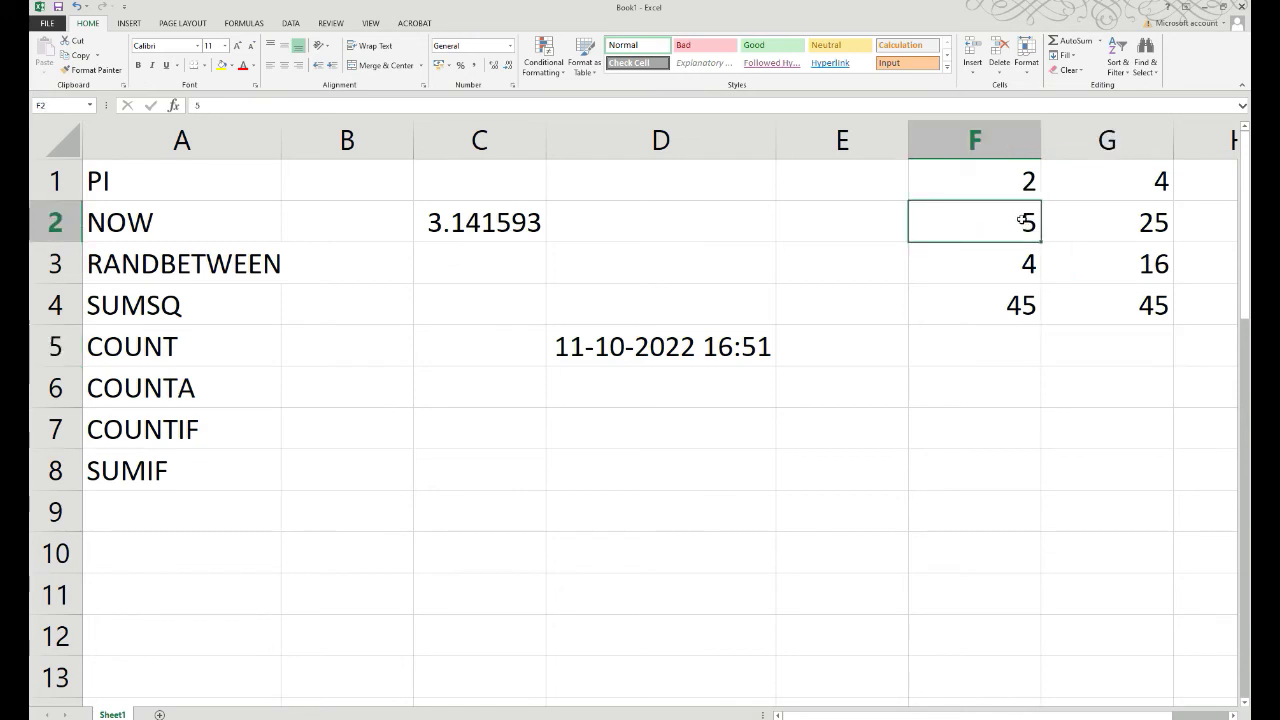
pyautogui.write('K')
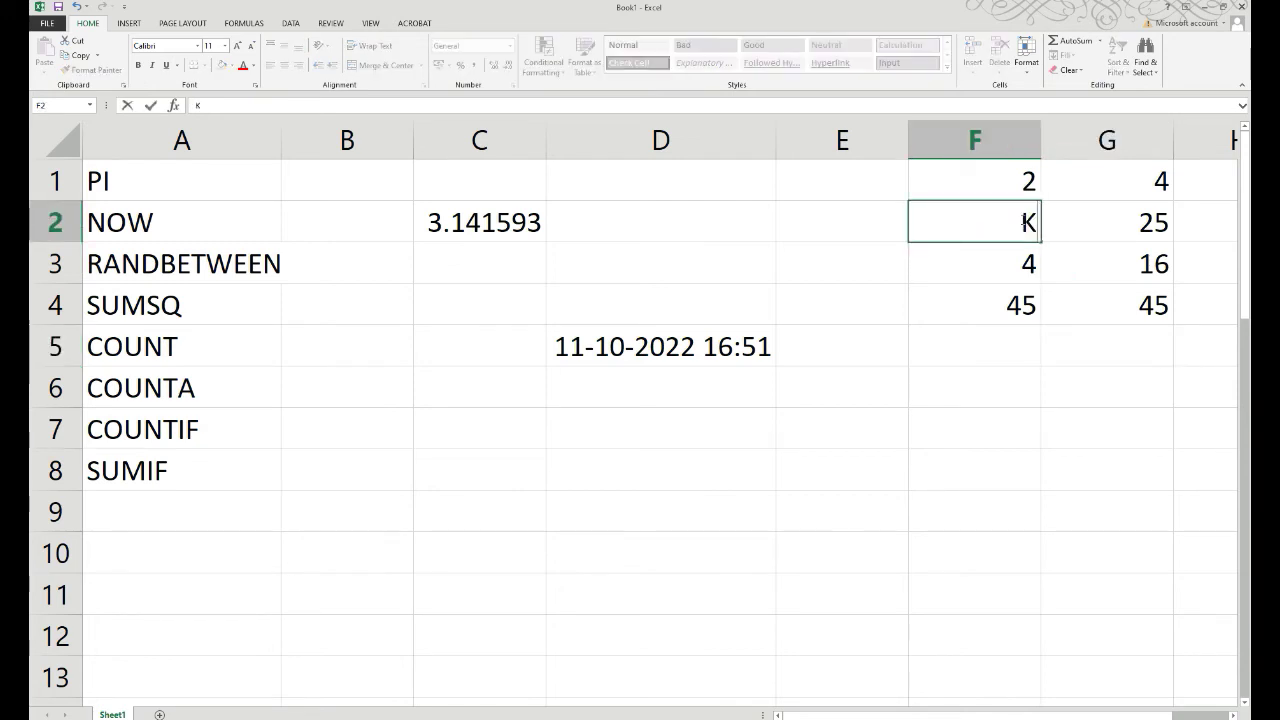
pyautogui.press('Return')
pyautogui.press('Down')
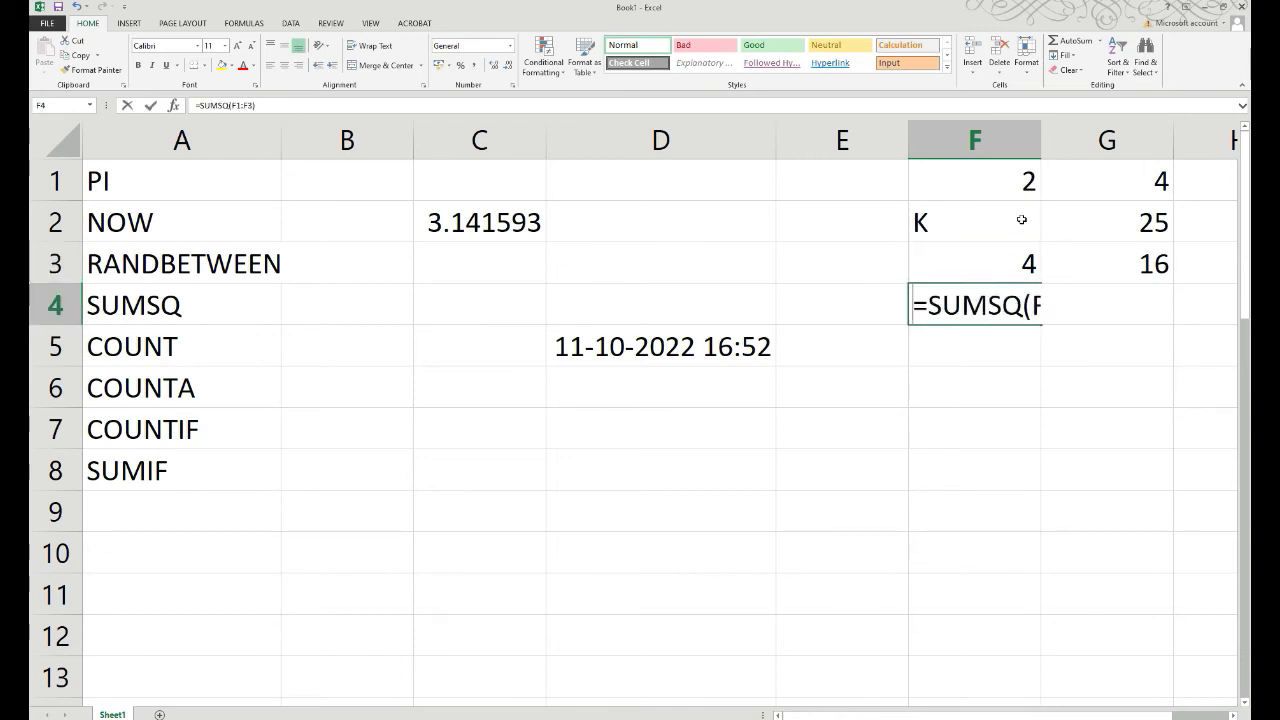
pyautogui.write('P')
pyautogui.press('Tab')
pyautogui.press('Up')
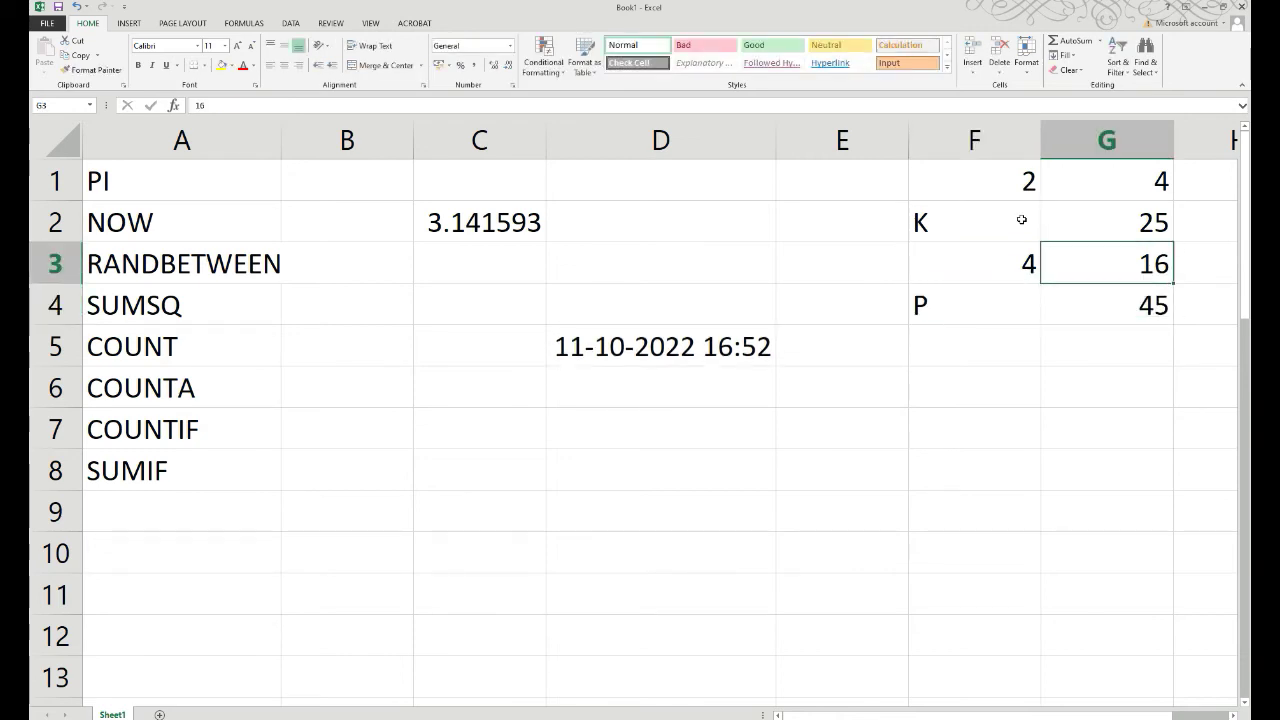
pyautogui.write('J')
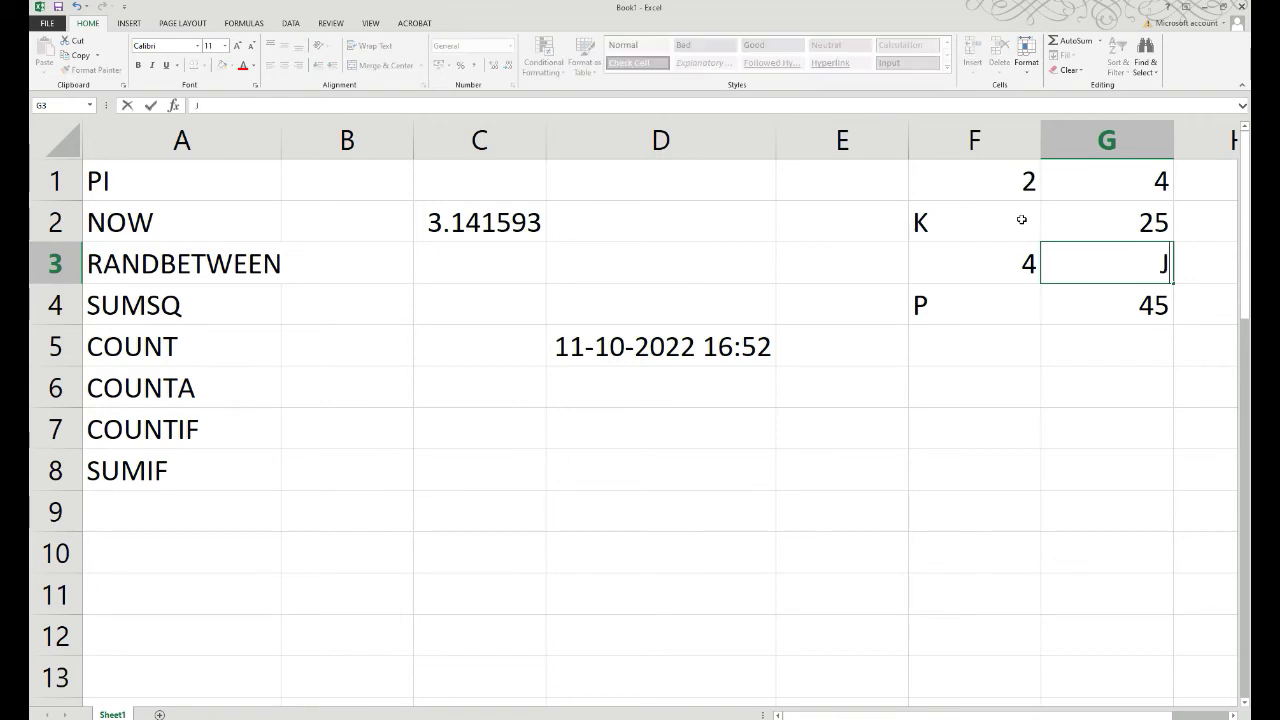
pyautogui.click(1043, 371)
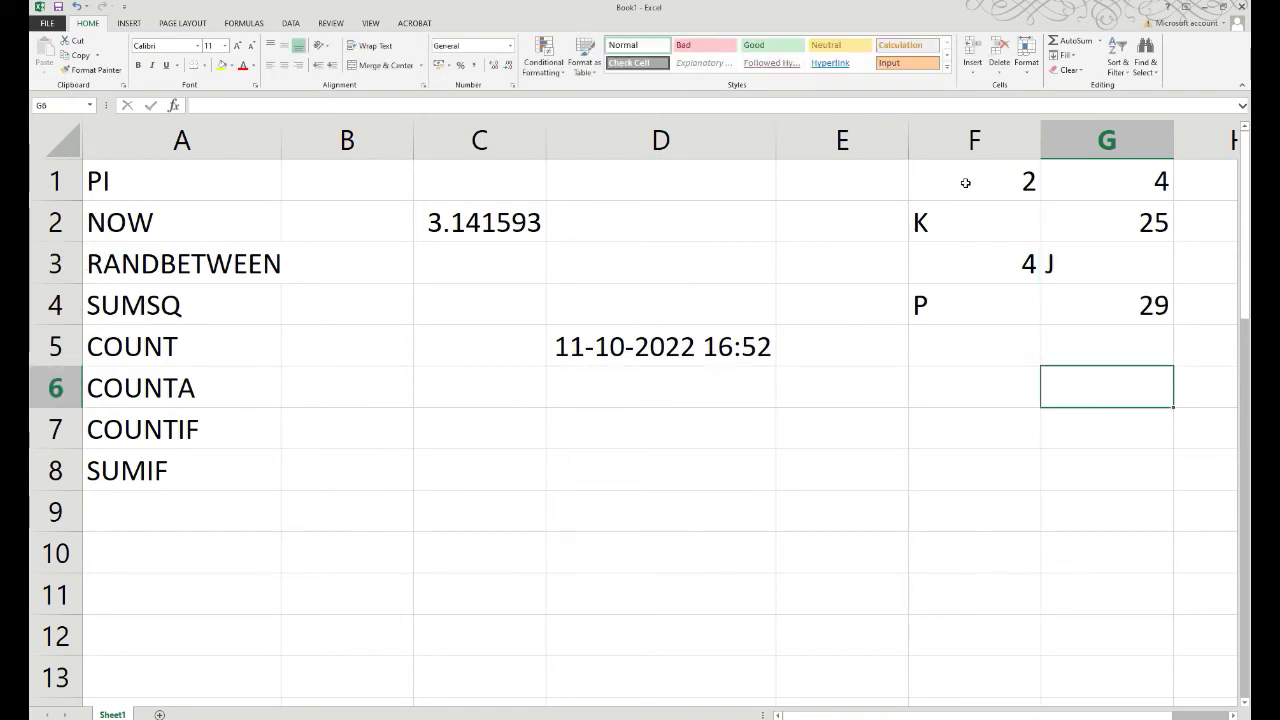
pyautogui.click(712, 469)
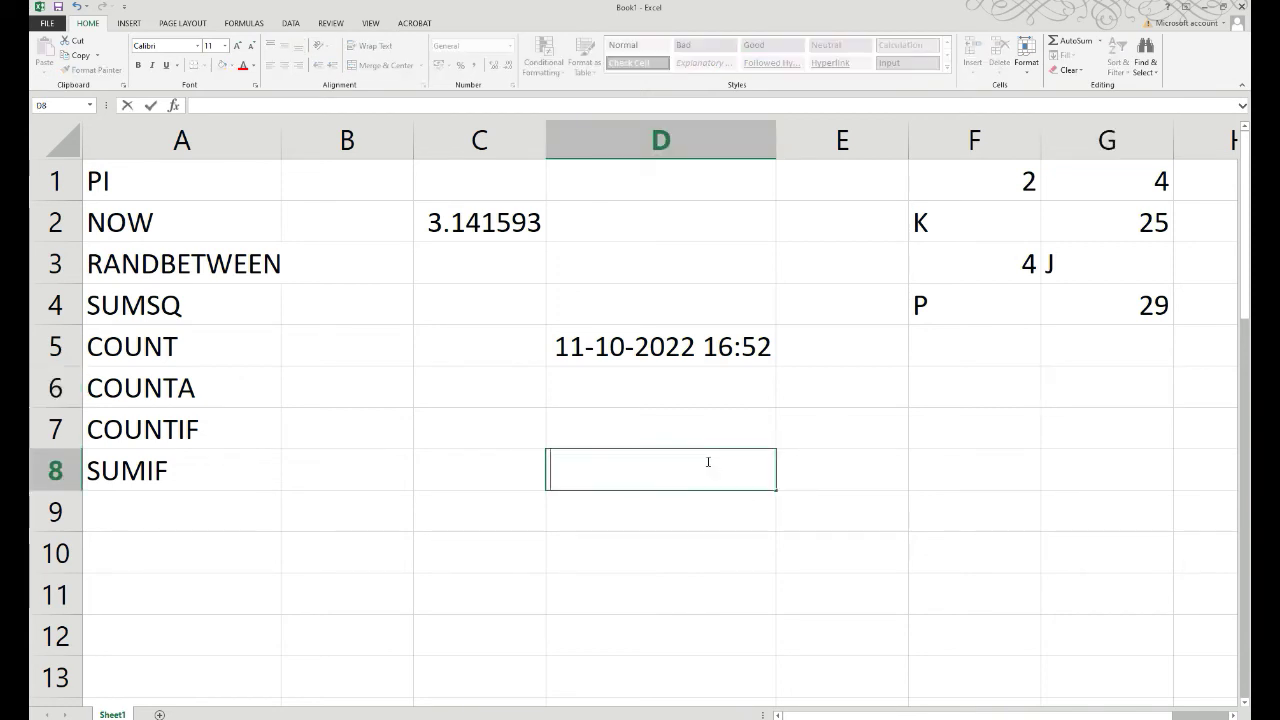
# Step: Enter =COUNT(F1:G5) in D8, returning 5
pyautogui.write('=COU')
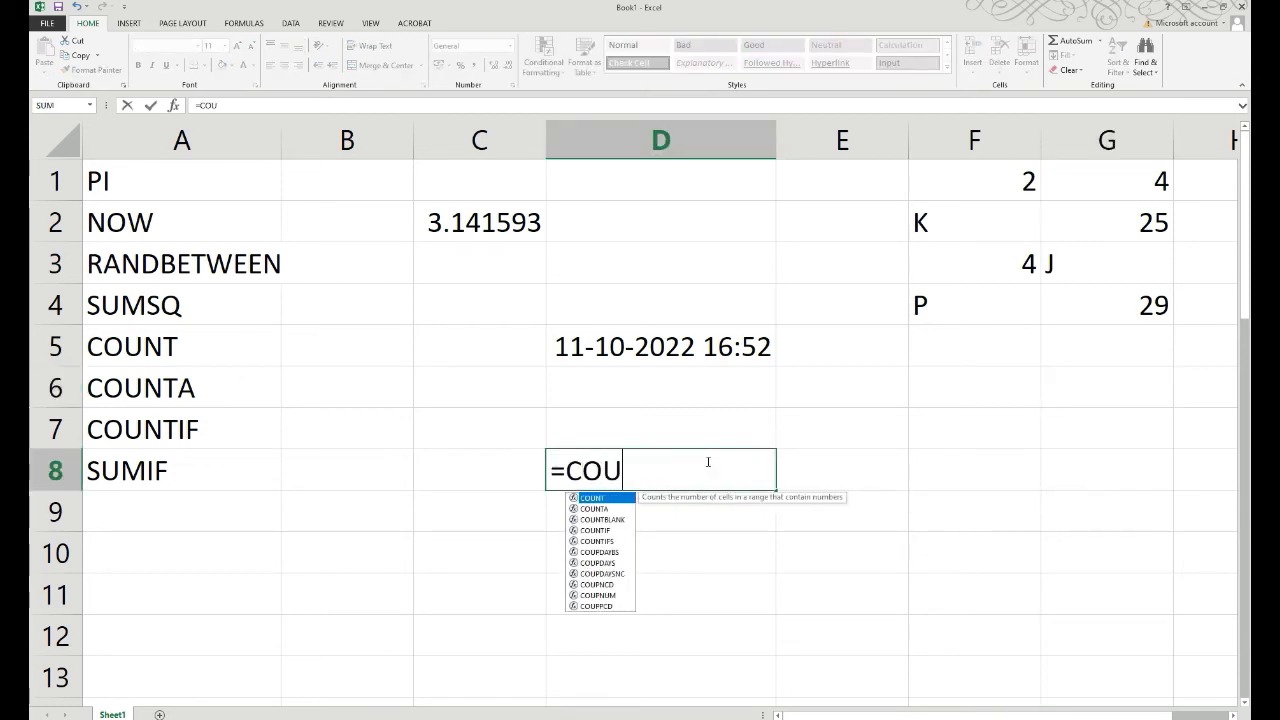
pyautogui.write('NT(')
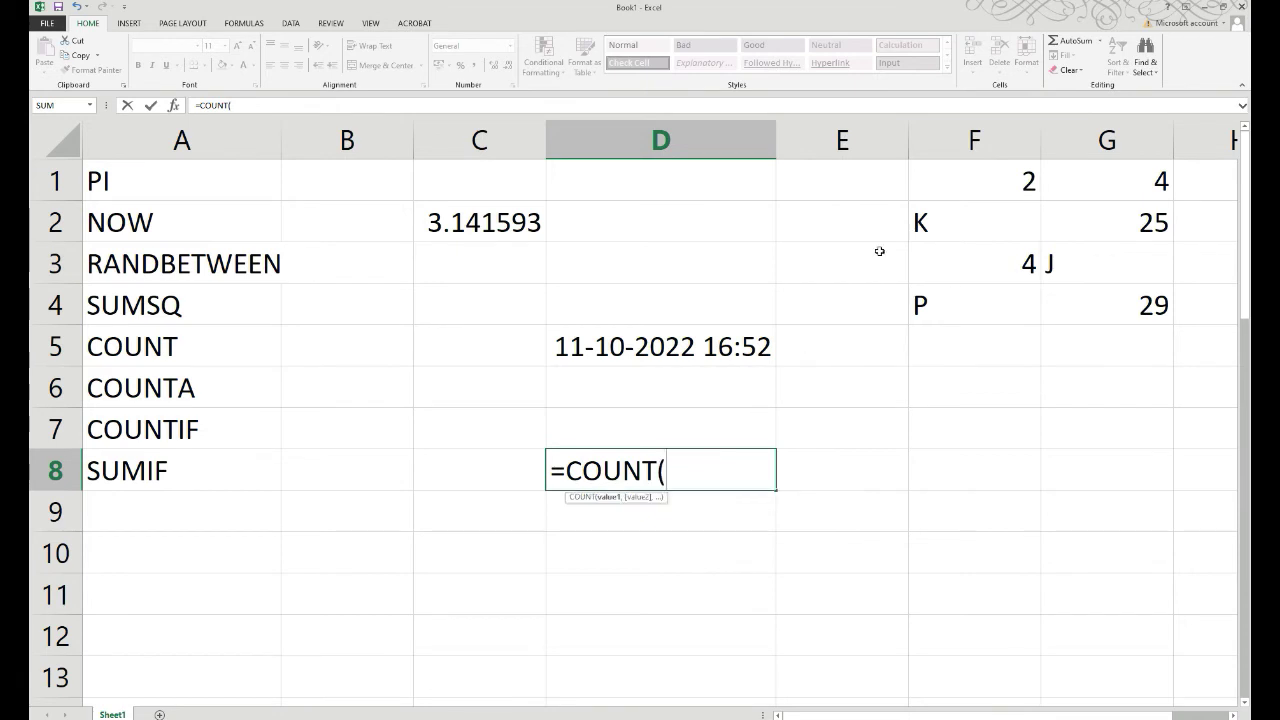
pyautogui.moveTo(957, 180); pyautogui.dragTo(1140, 360)
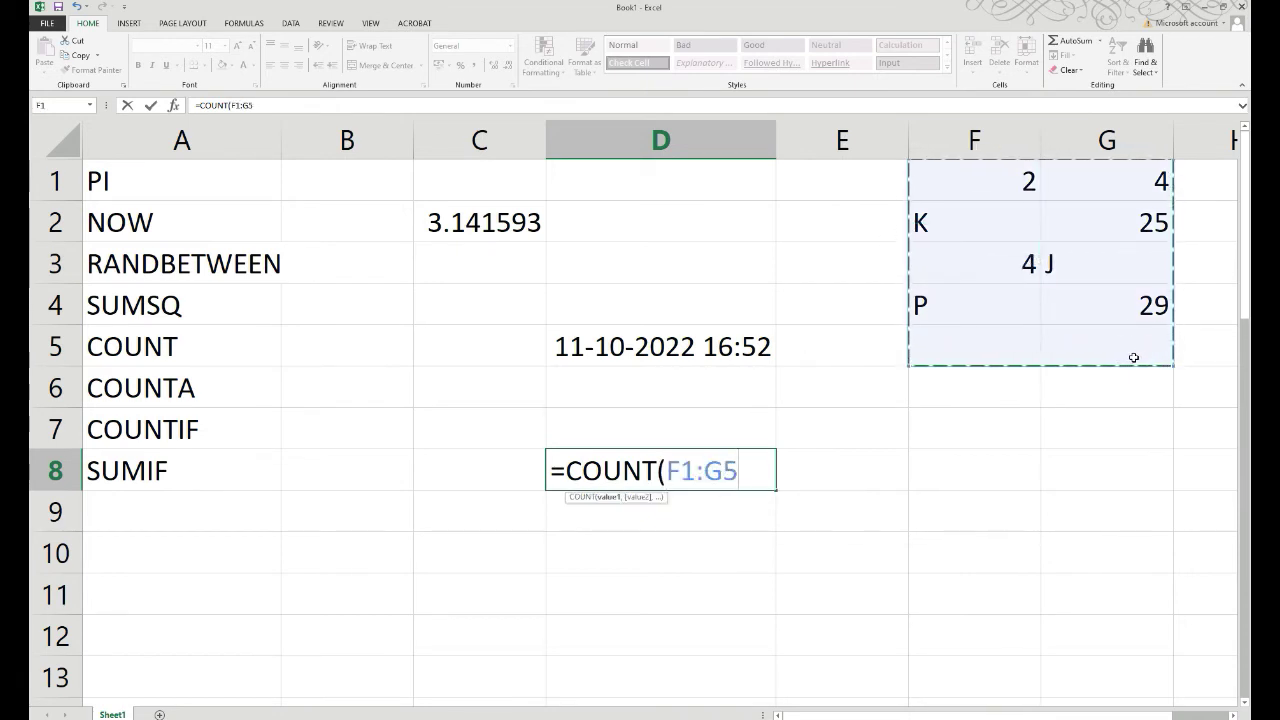
pyautogui.press('Return')
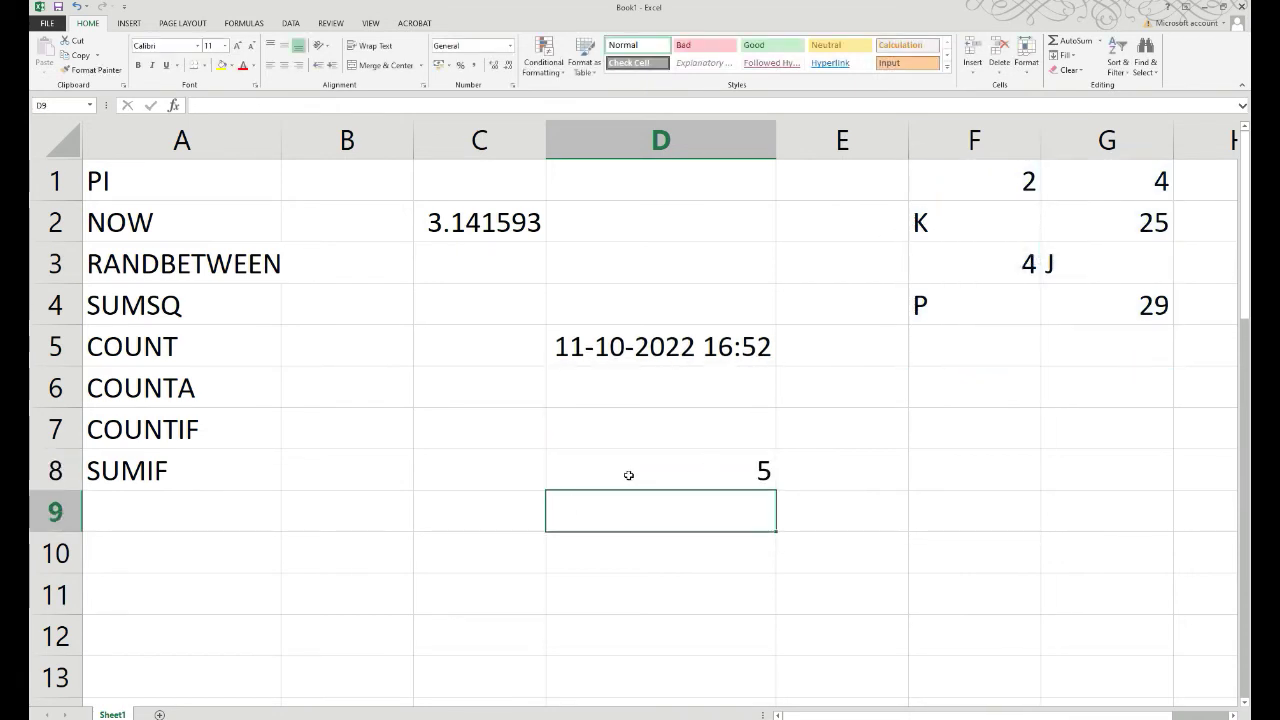
# Step: Inspect the mixed text and number cells in F1:G5 that COUNT evaluated
pyautogui.click(1010, 177)
pyautogui.click(1010, 262)
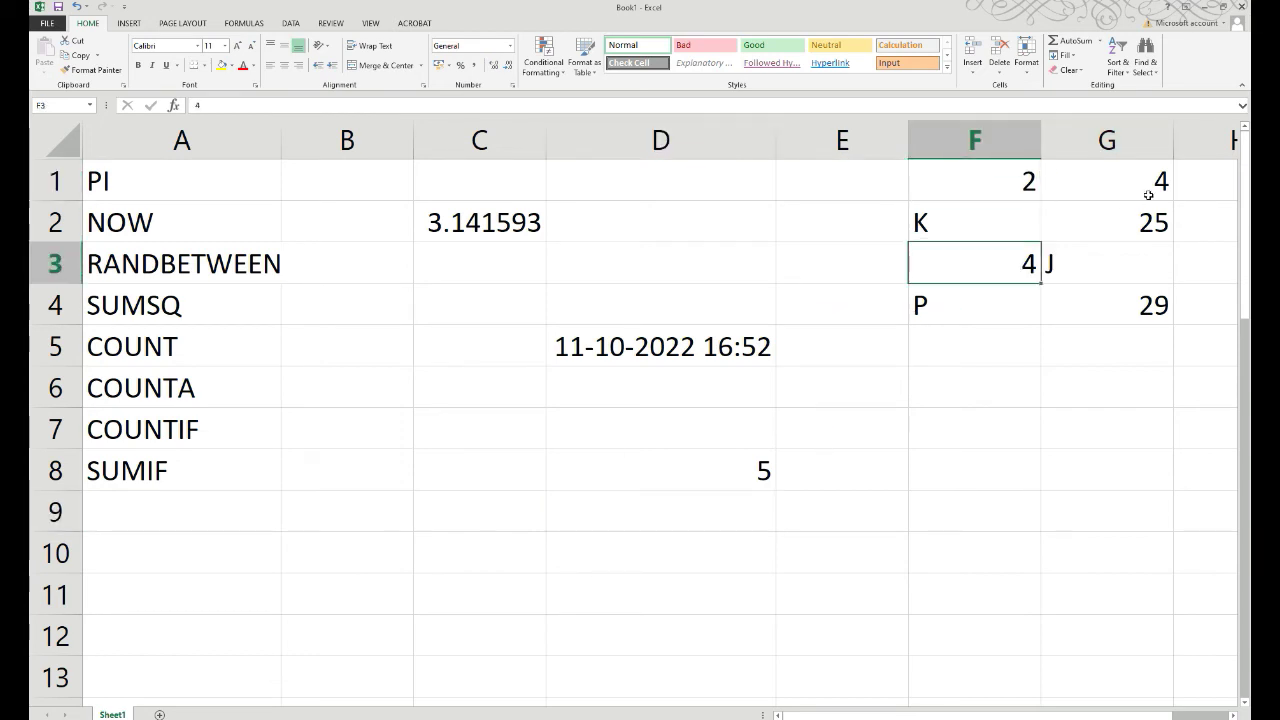
pyautogui.click(1148, 190)
pyautogui.click(1140, 217)
pyautogui.click(1140, 313)
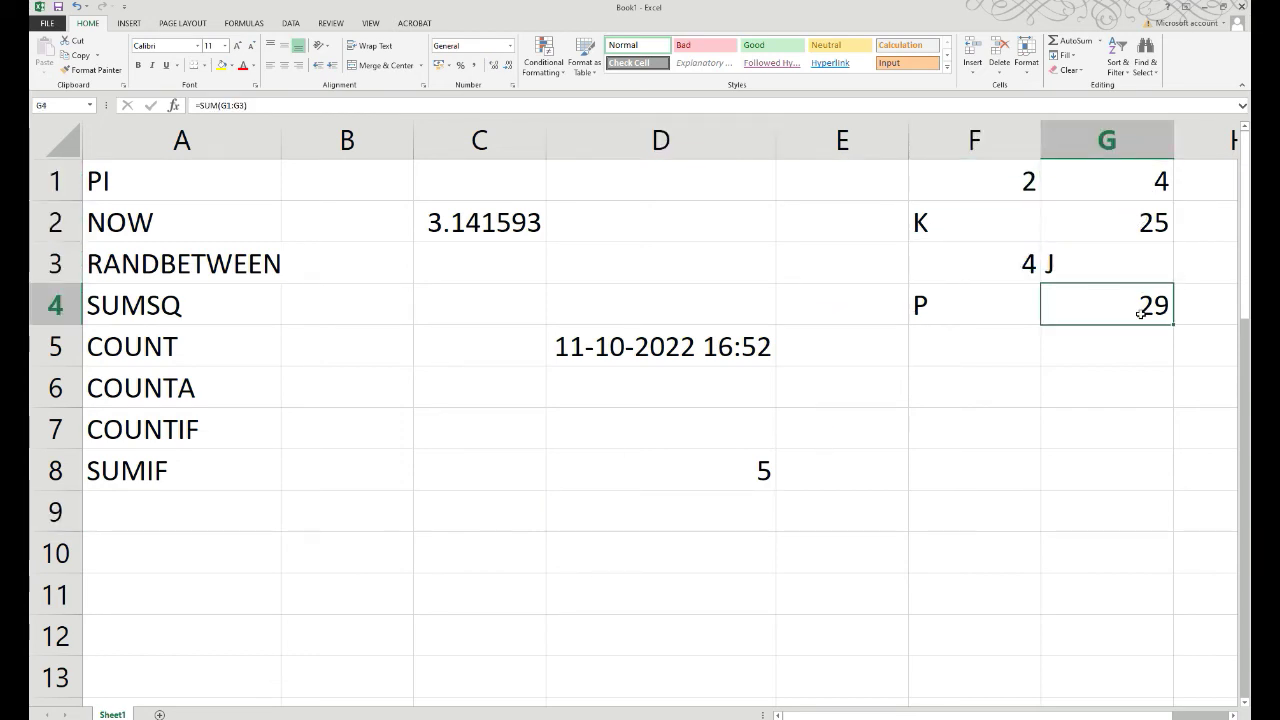
pyautogui.press('Down')
pyautogui.press('Down')
pyautogui.press('Down')
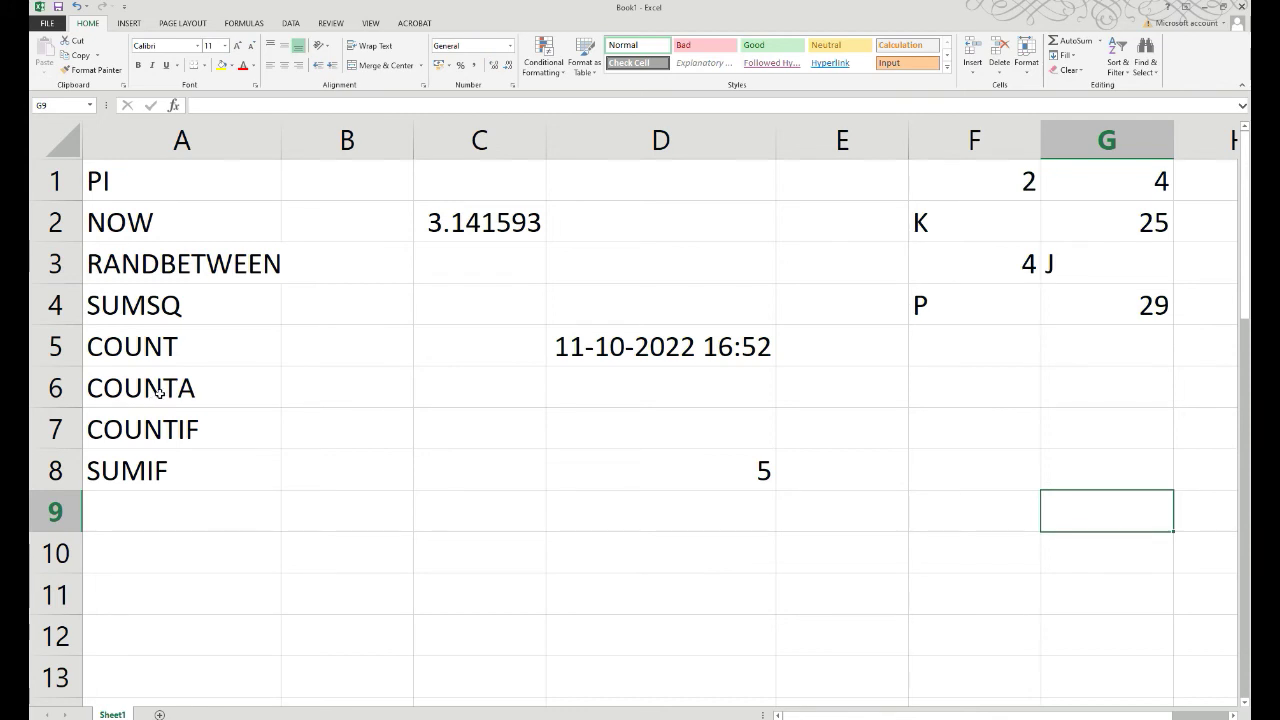
pyautogui.click(158, 394)
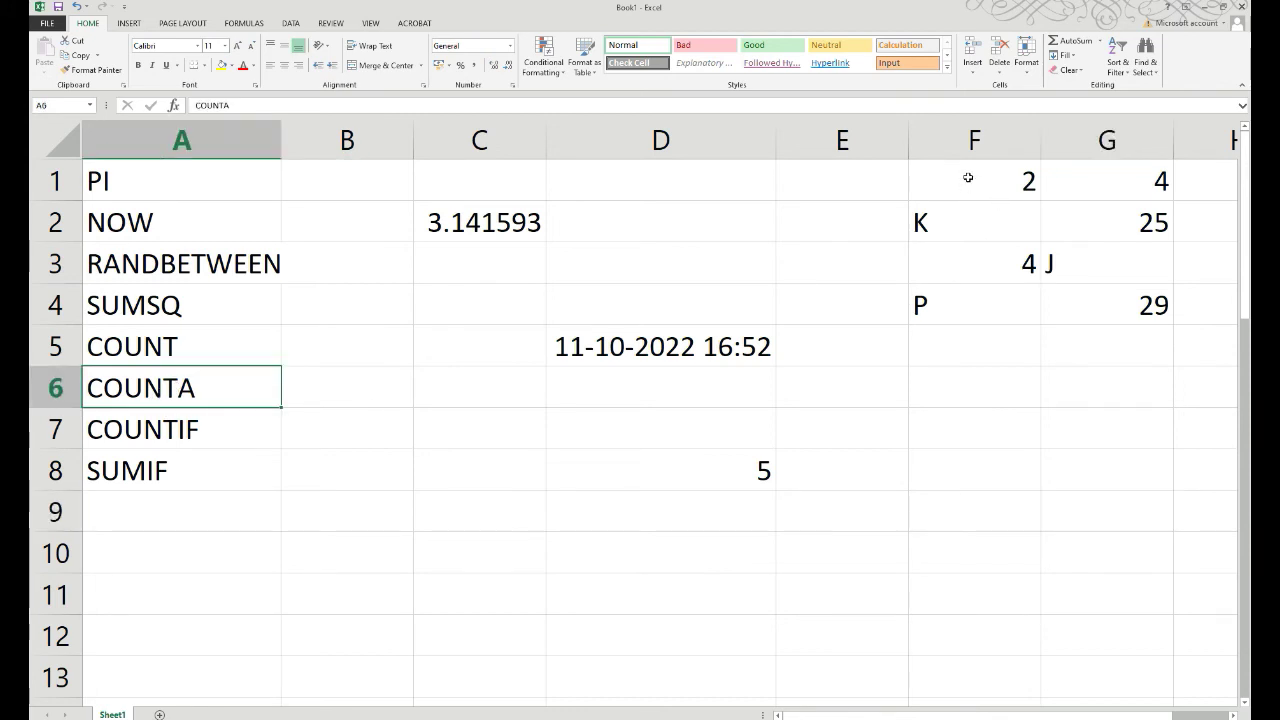
# Step: Enter =COUNTA(F1:G5) in E9, showing 8 non-empty cells
pyautogui.moveTo(968, 178)
pyautogui.mouseDown()
pyautogui.moveTo(1139, 375)
pyautogui.moveTo(1156, 314)
pyautogui.mouseUp()
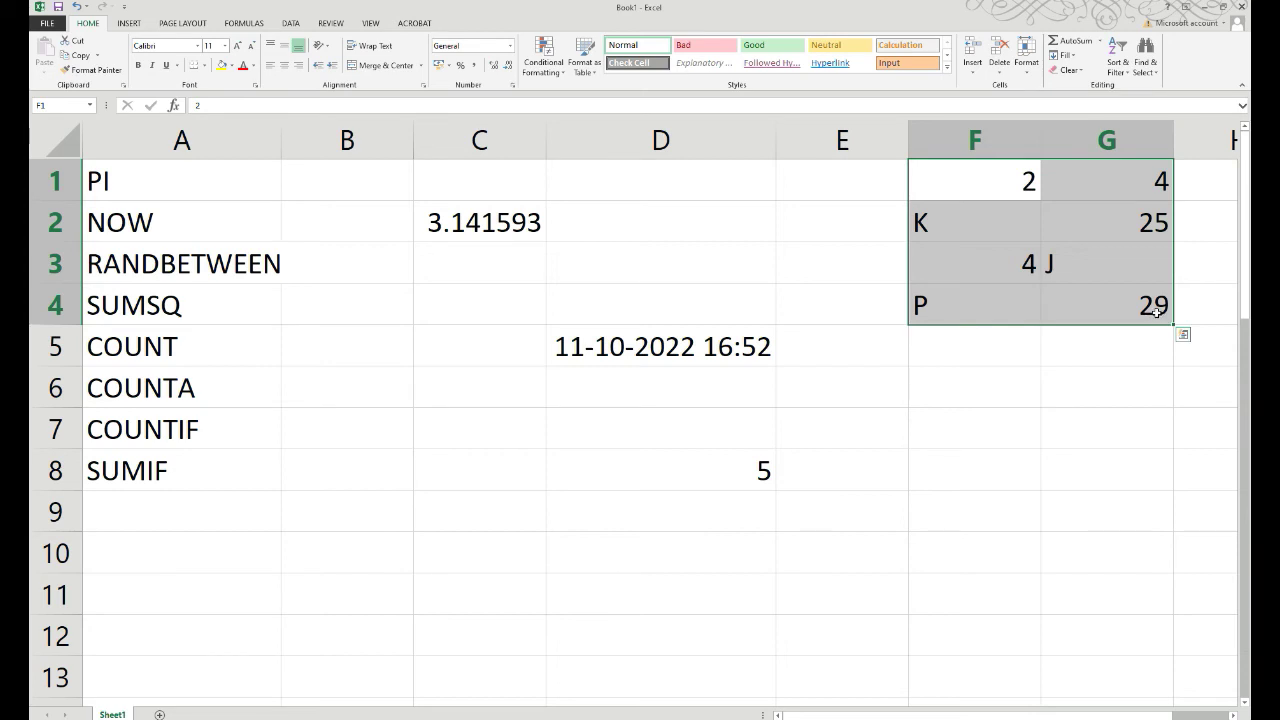
pyautogui.click(881, 512)
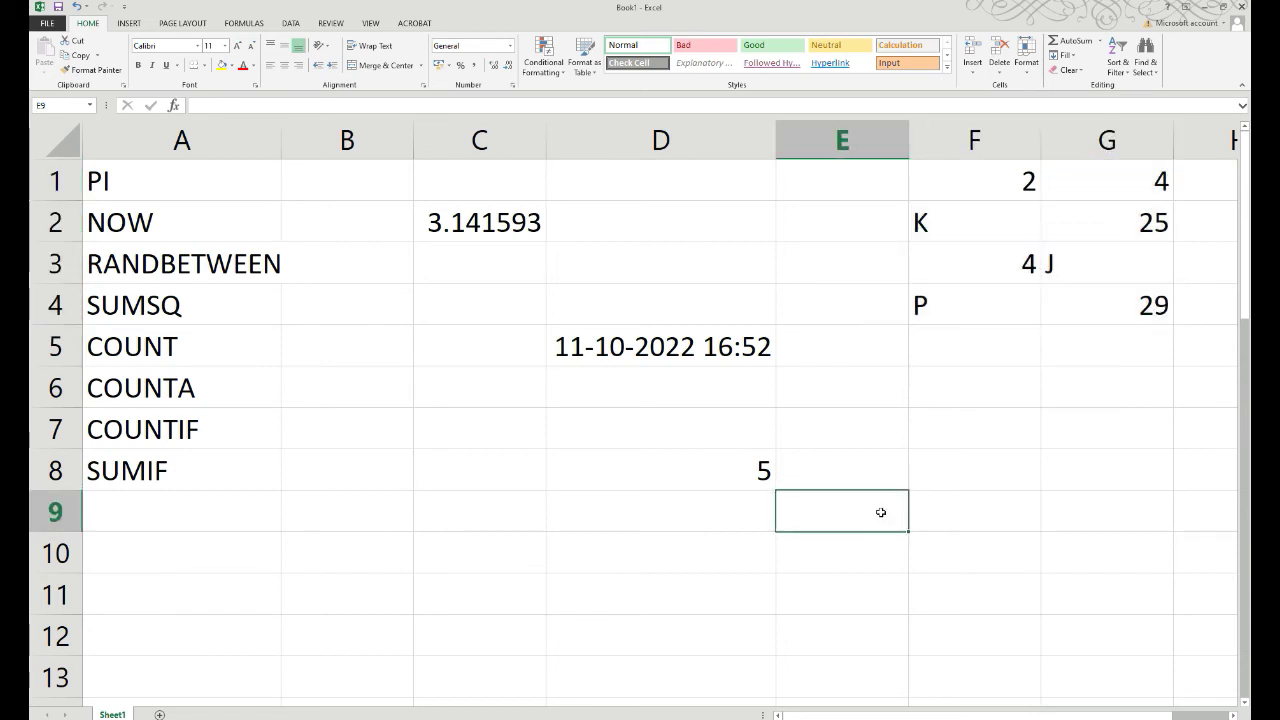
pyautogui.write('=COU')
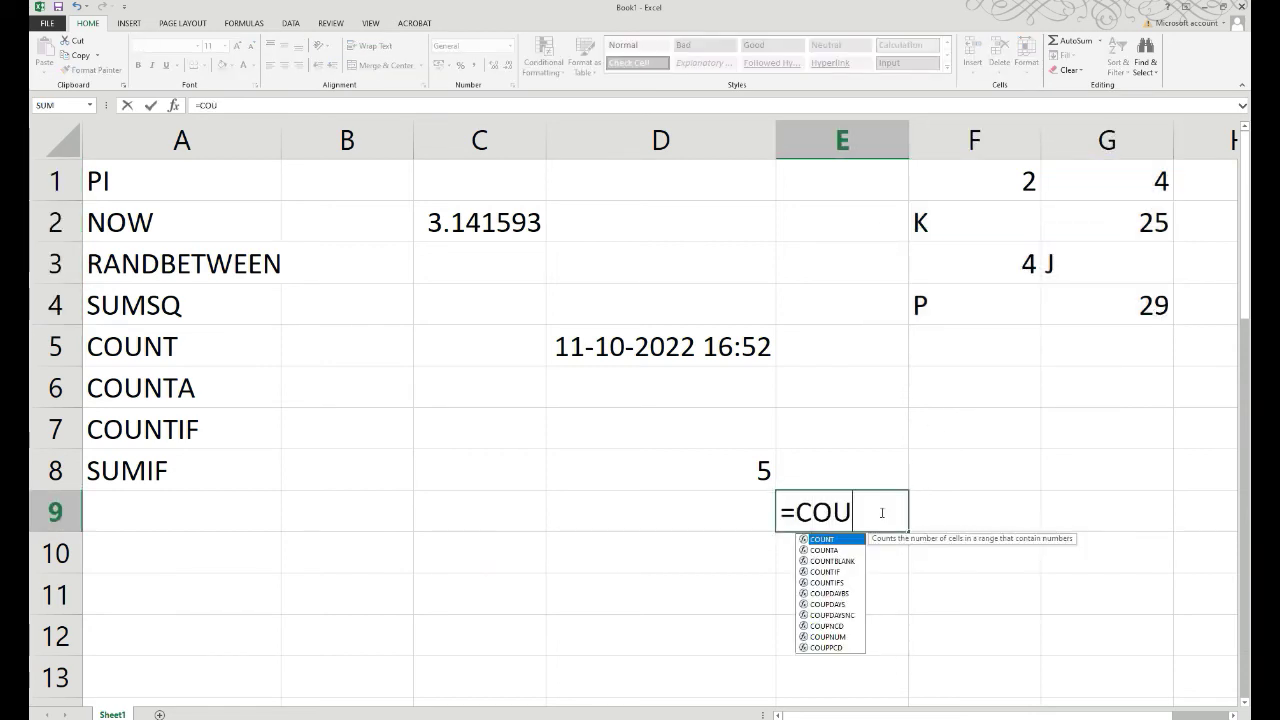
pyautogui.write('NTA(')
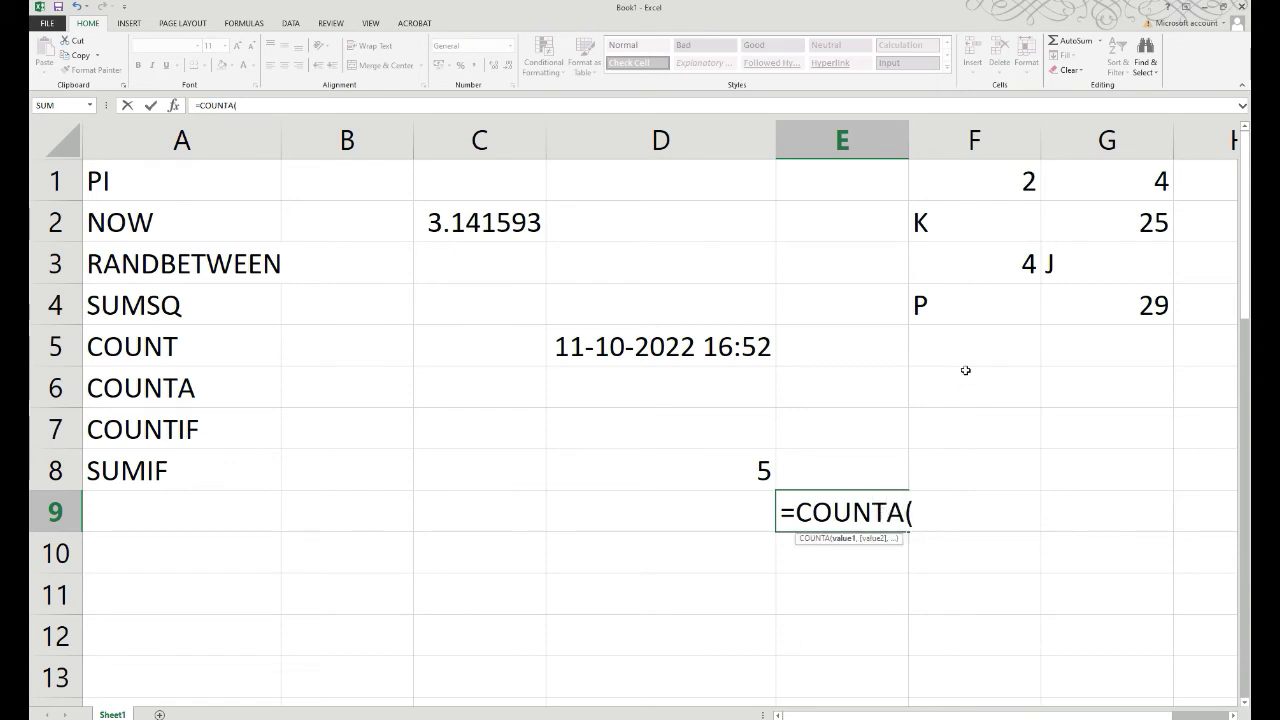
pyautogui.moveTo(935, 187); pyautogui.dragTo(1150, 326)
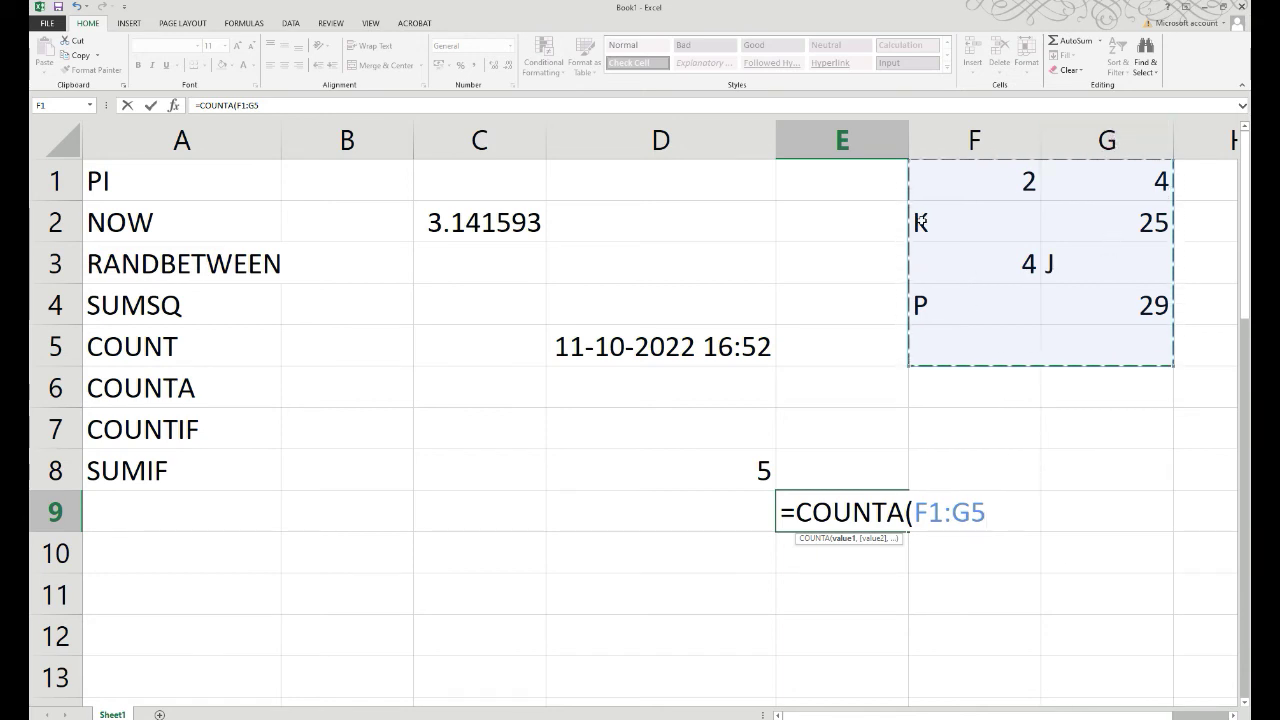
pyautogui.press('Return')
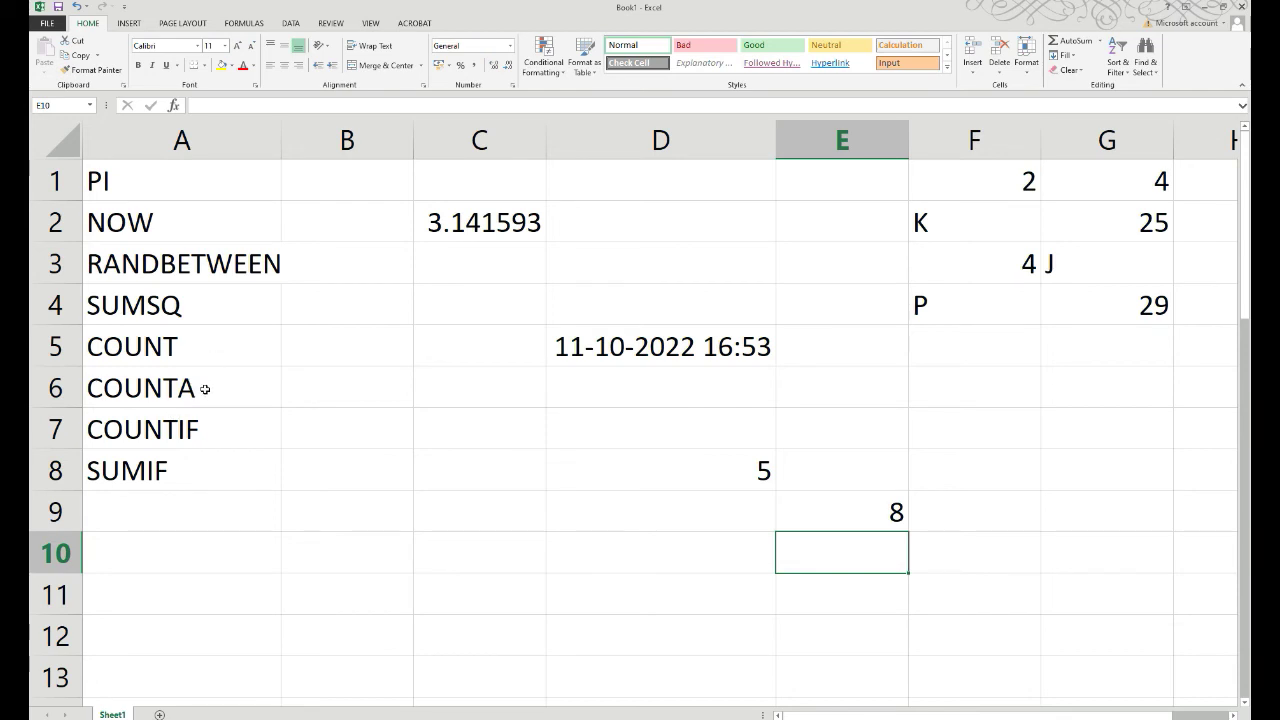
pyautogui.click(134, 432)
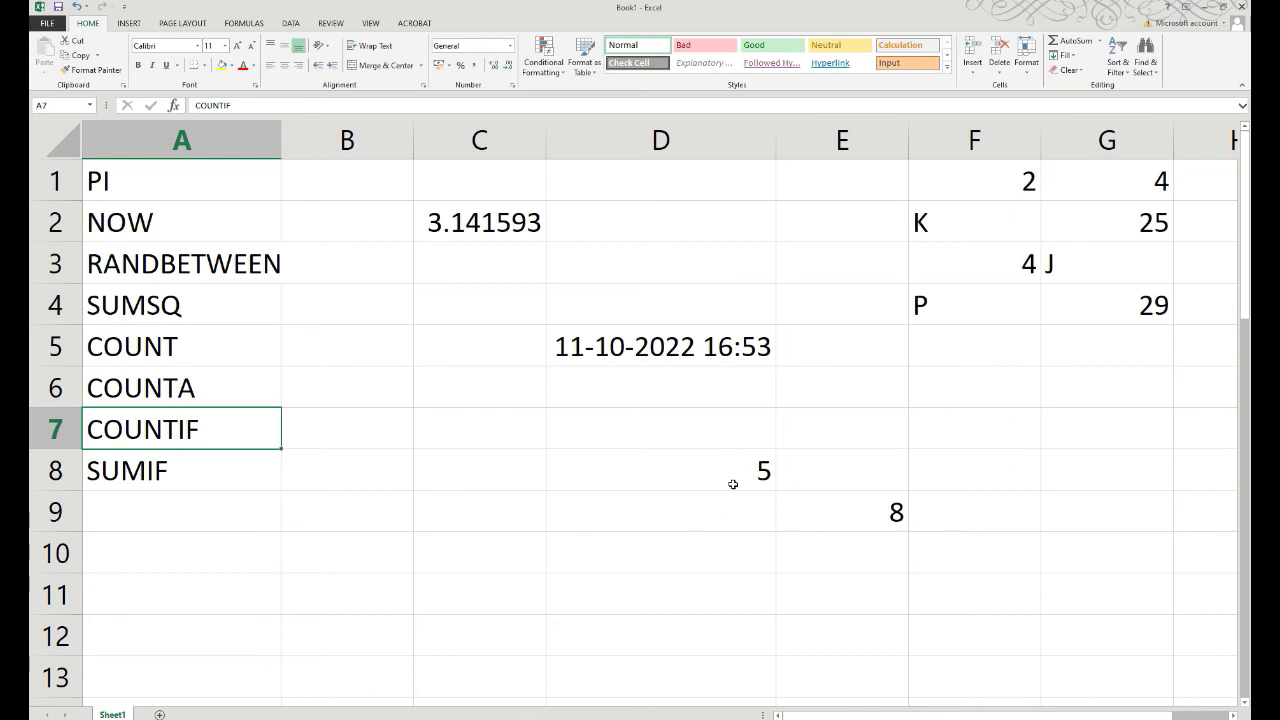
# Step: Type the labels AA, BB, CC, DD and EE down C23:C27
pyautogui.scroll(-2, 733, 484)
pyautogui.scroll(1, 733, 484)
pyautogui.scroll(1, 733, 484)
pyautogui.scroll(-1, 733, 484)
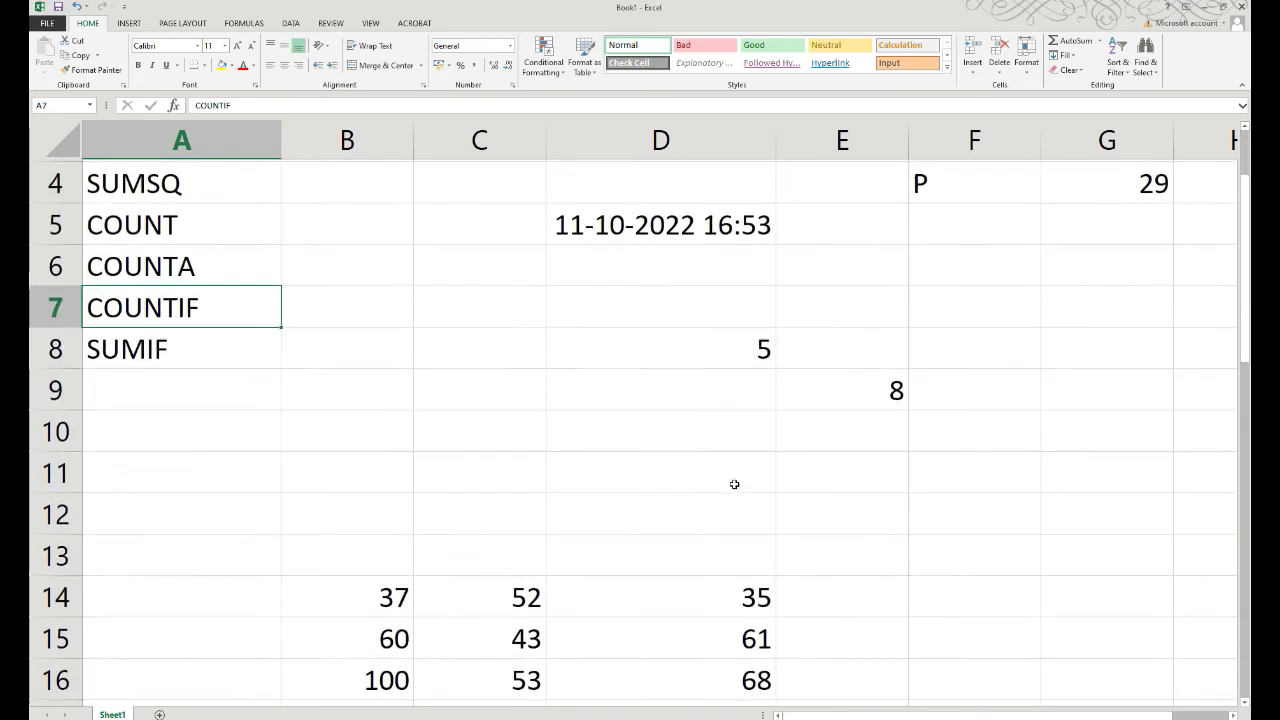
pyautogui.scroll(-4, 733, 484)
pyautogui.scroll(-2, 734, 483)
pyautogui.click(446, 220)
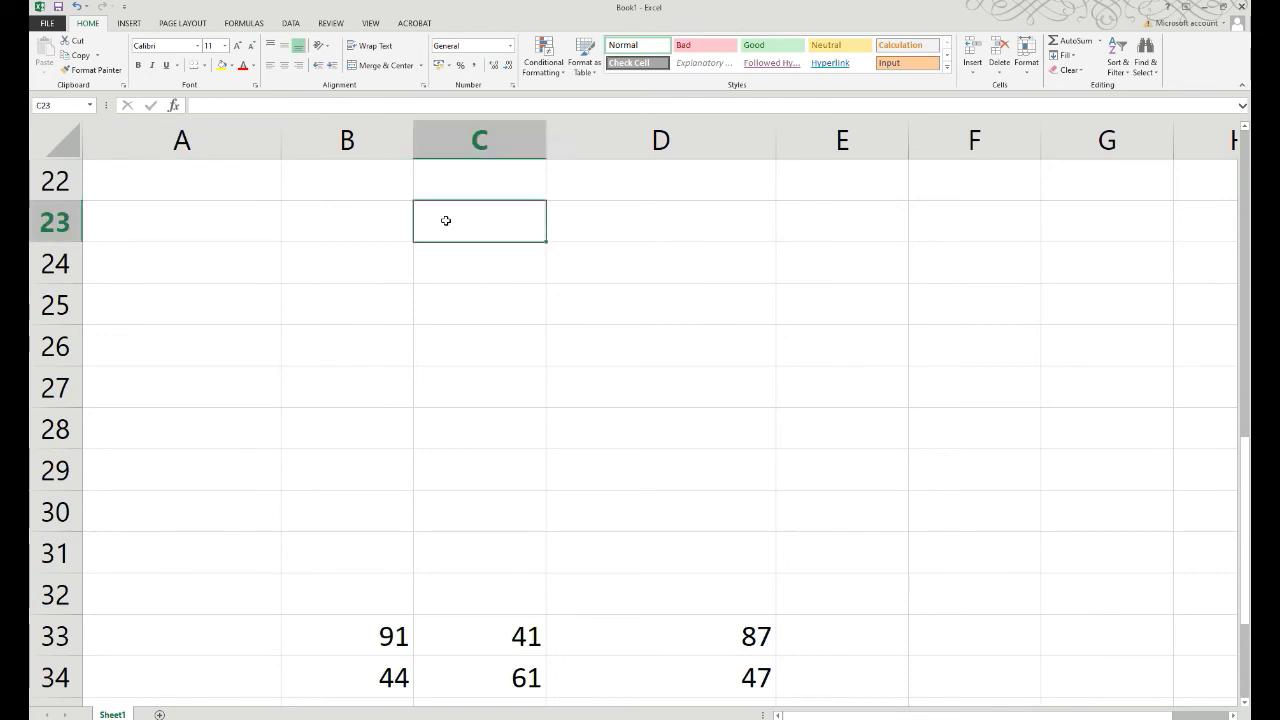
pyautogui.write('AA')
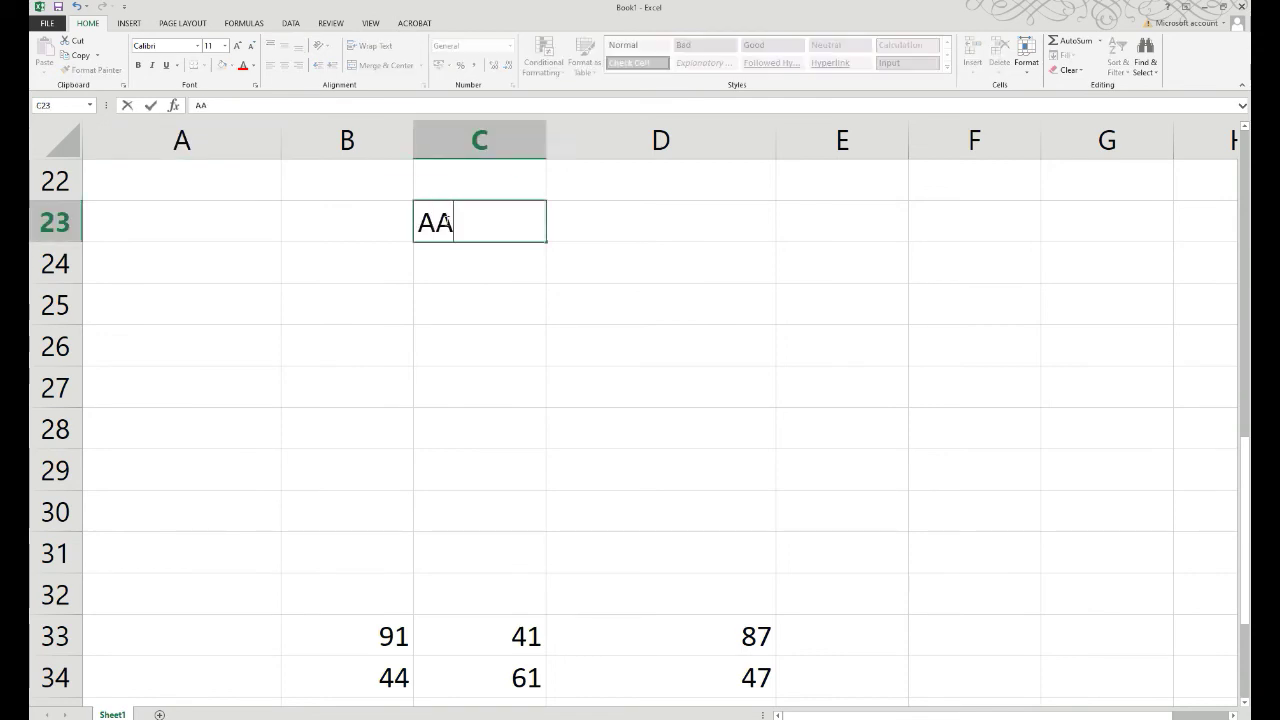
pyautogui.press('Return')
pyautogui.write('BB')
pyautogui.press('Return')
pyautogui.write('CC')
pyautogui.press('Return')
pyautogui.write('D')
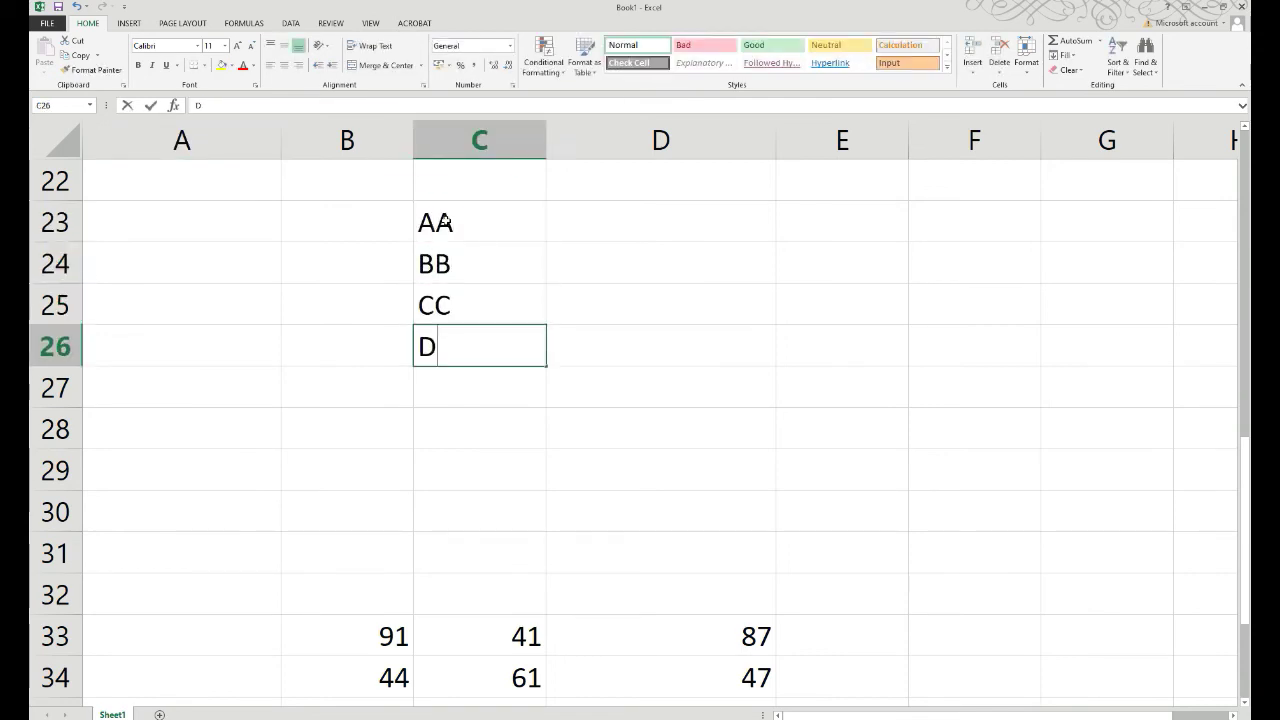
pyautogui.write('D')
pyautogui.press('Return')
pyautogui.write('EE')
pyautogui.press('Tab')
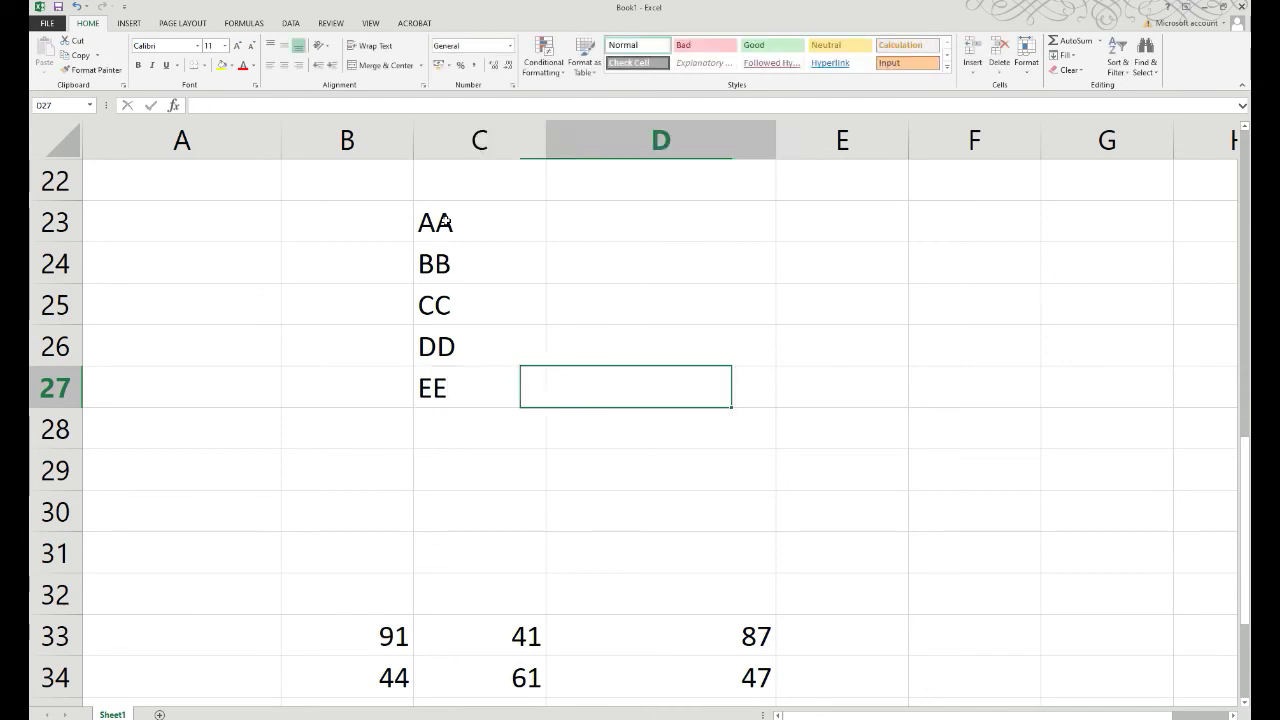
# Step: Fill D23:D27 with the values 5, 7, 8, 7 and 4
pyautogui.press('Up')
pyautogui.press('Up')
pyautogui.press('Up')
pyautogui.press('Up')
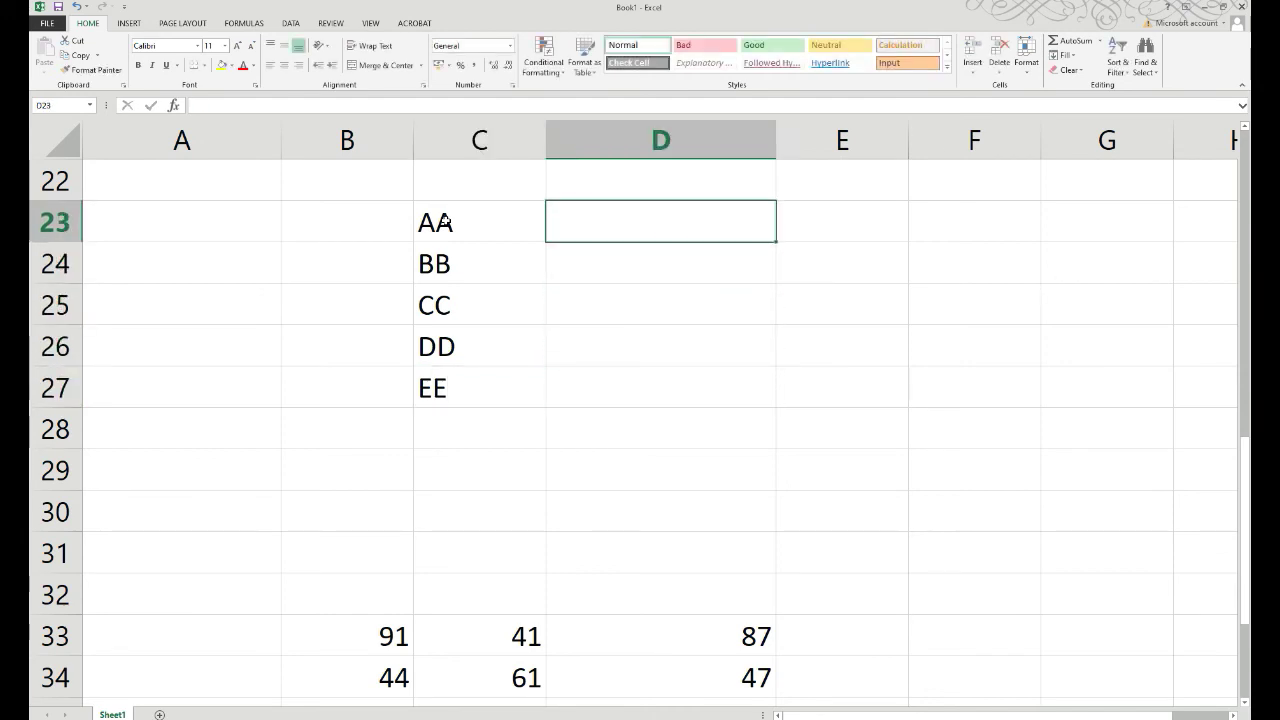
pyautogui.write('5')
pyautogui.press('Return')
pyautogui.write('7')
pyautogui.press('Return')
pyautogui.write('8')
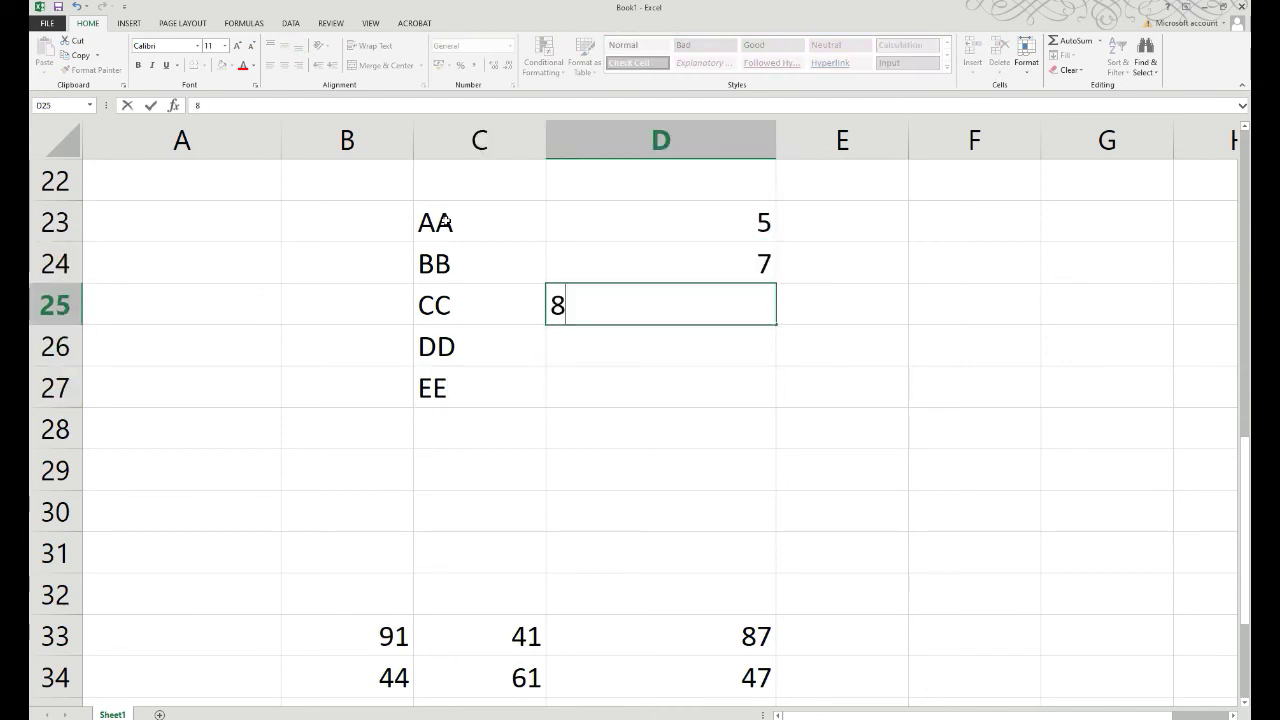
pyautogui.press('Return')
pyautogui.write('7')
pyautogui.press('Return')
pyautogui.write('4')
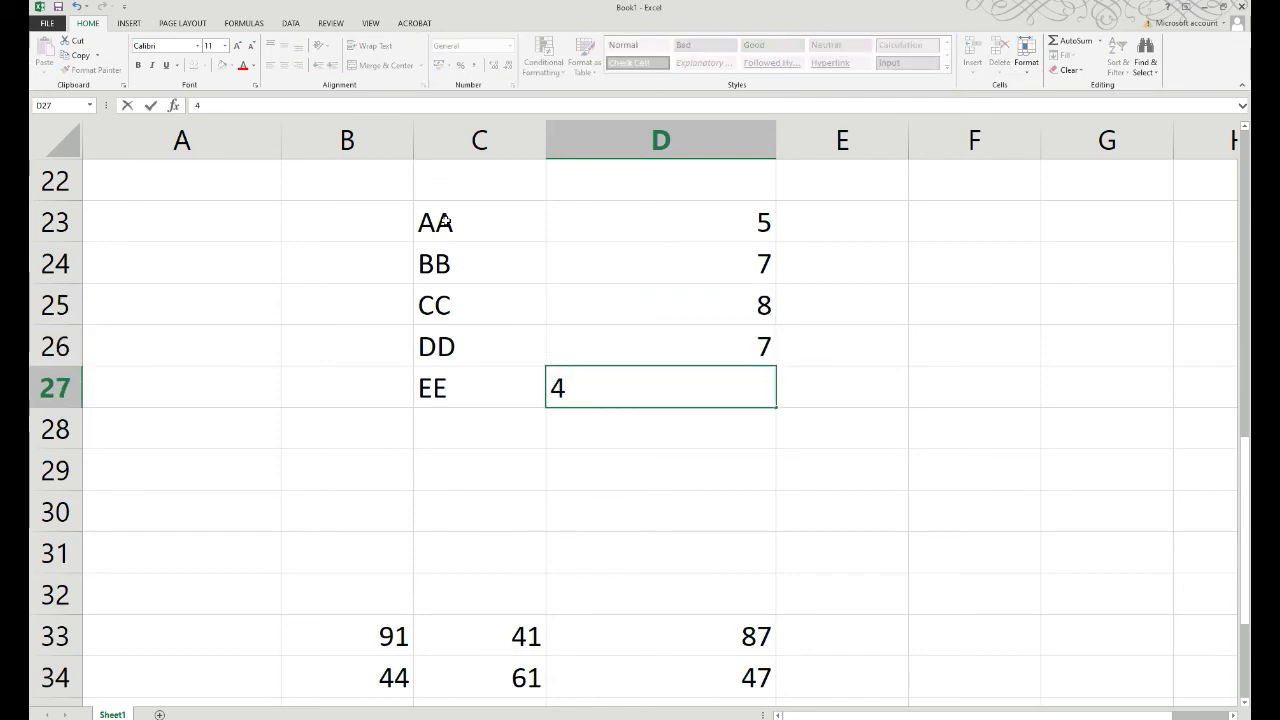
pyautogui.press('Return')
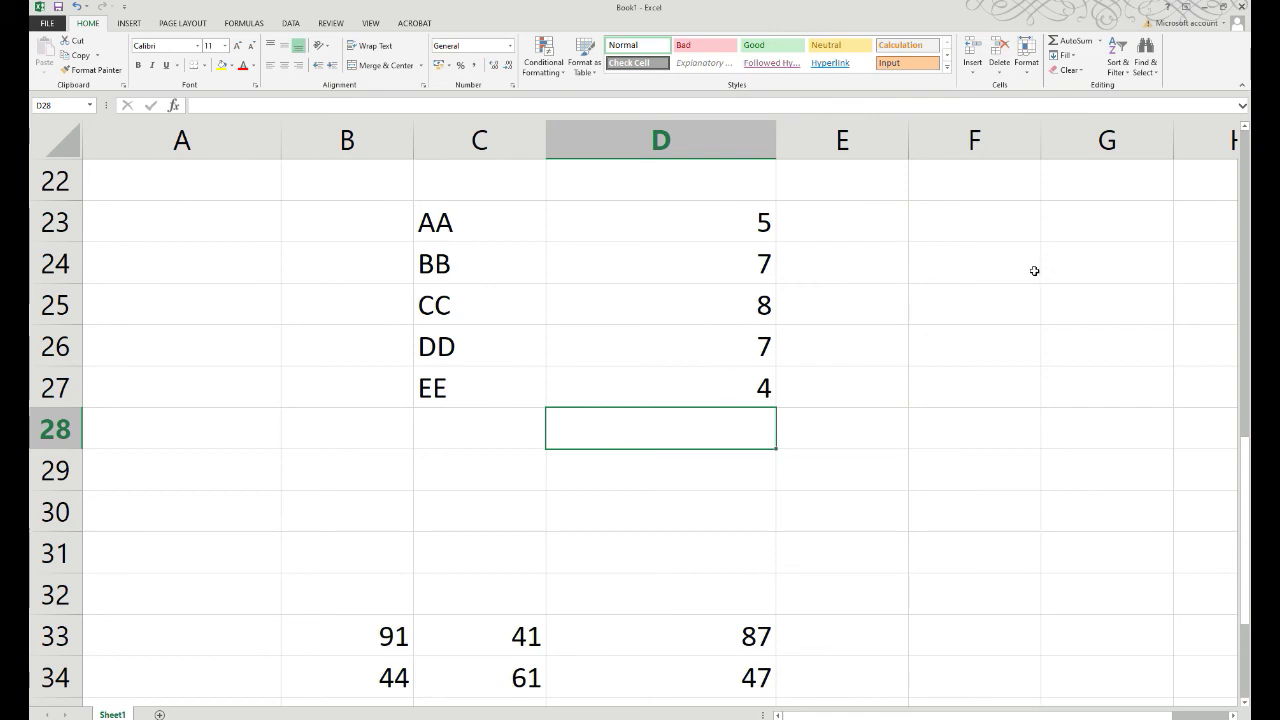
# Step: Enter =COUNTIF(D23:D27,7) in F25, returning 2
pyautogui.click(998, 300)
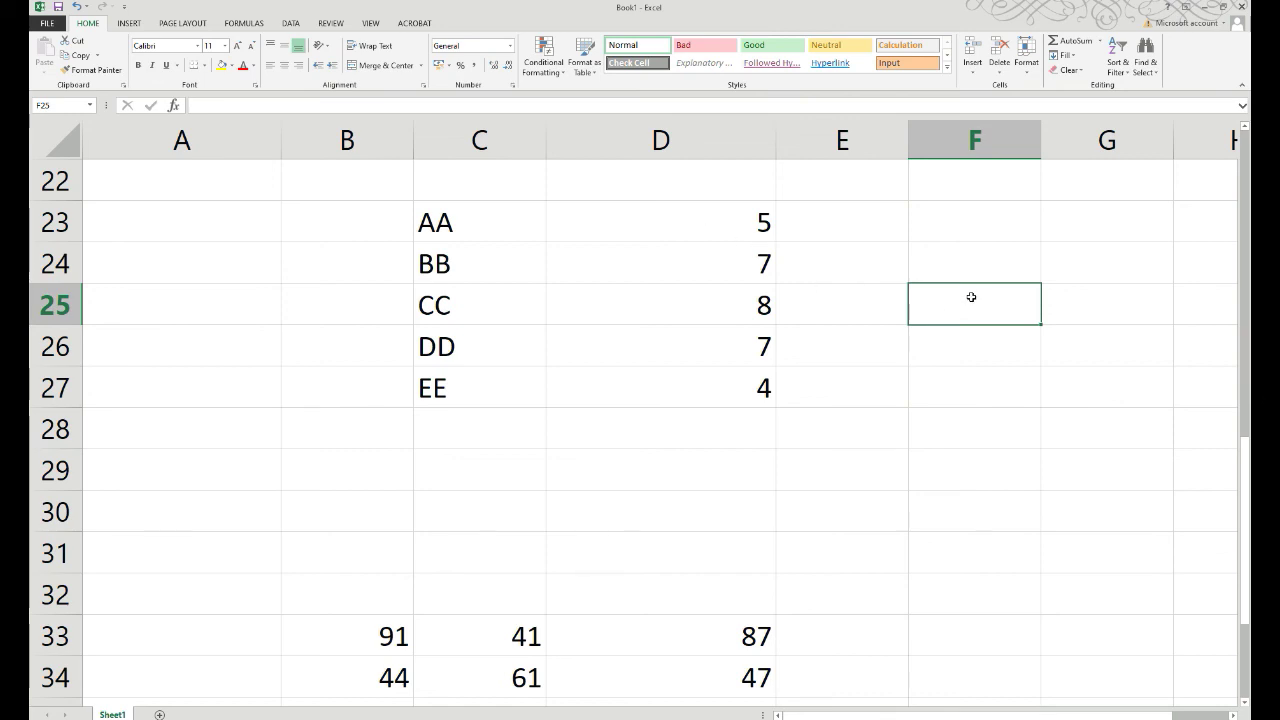
pyautogui.write('=C')
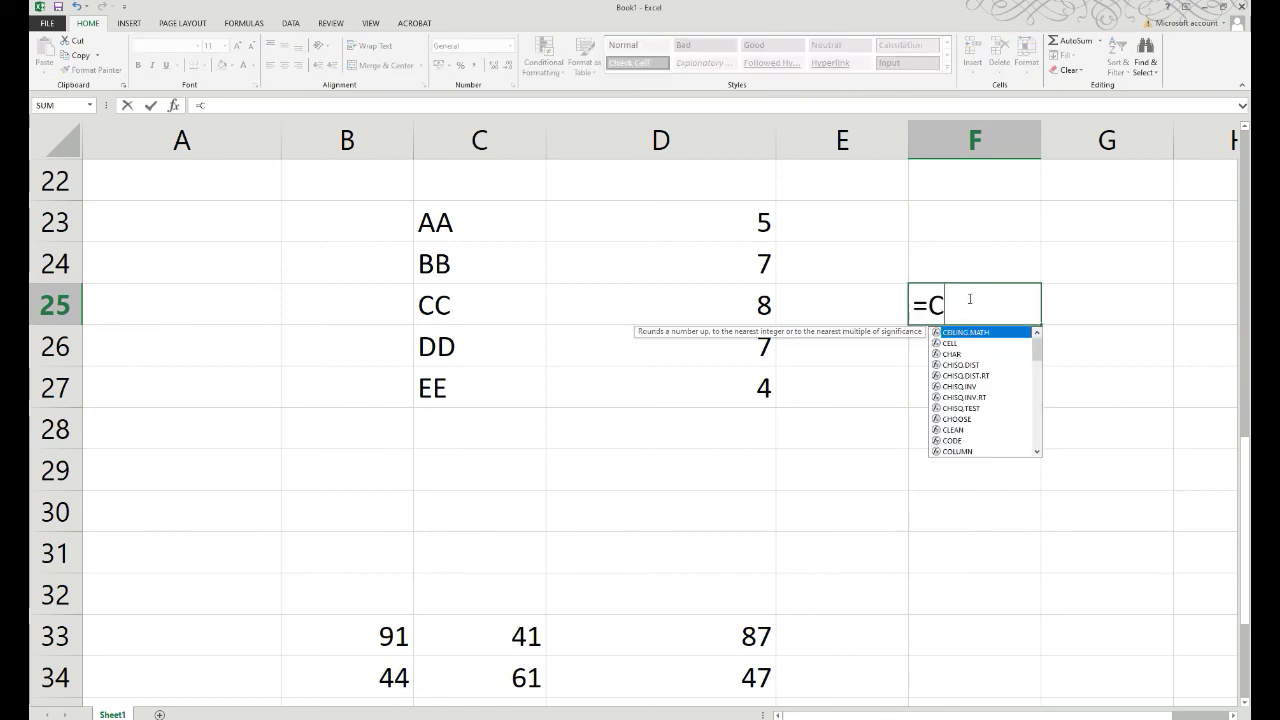
pyautogui.write('OUNTI')
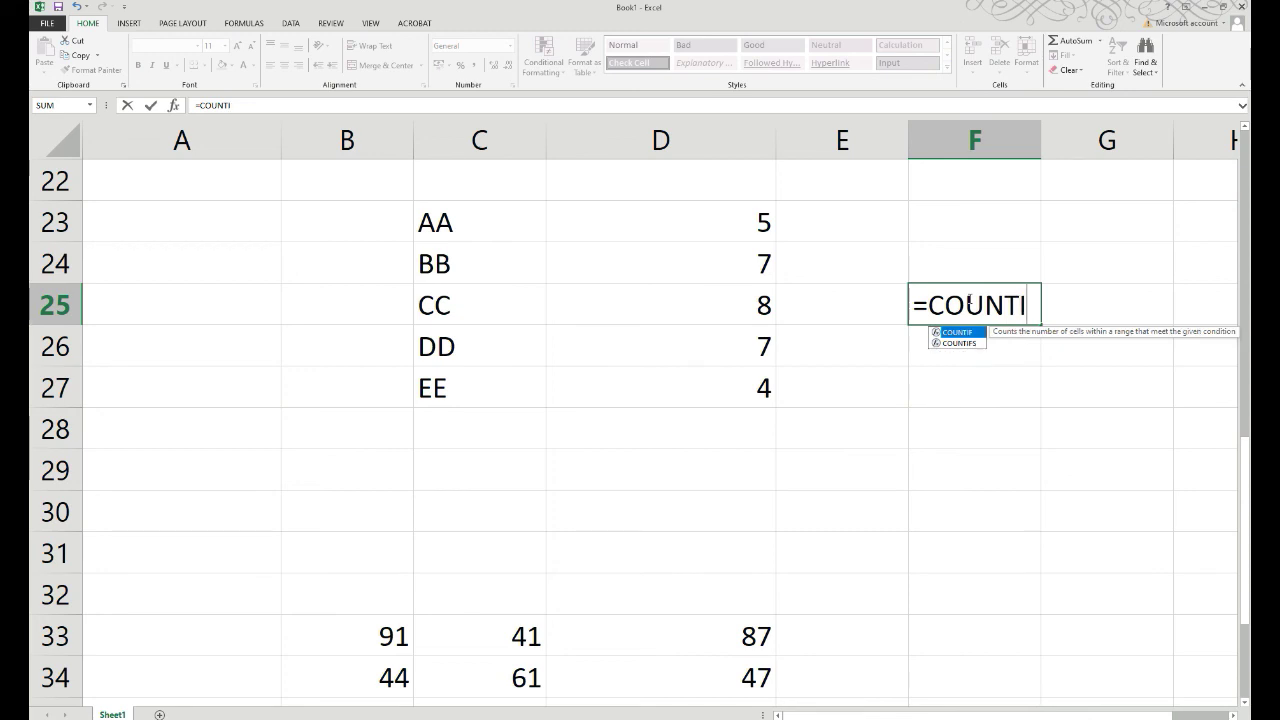
pyautogui.write('F(')
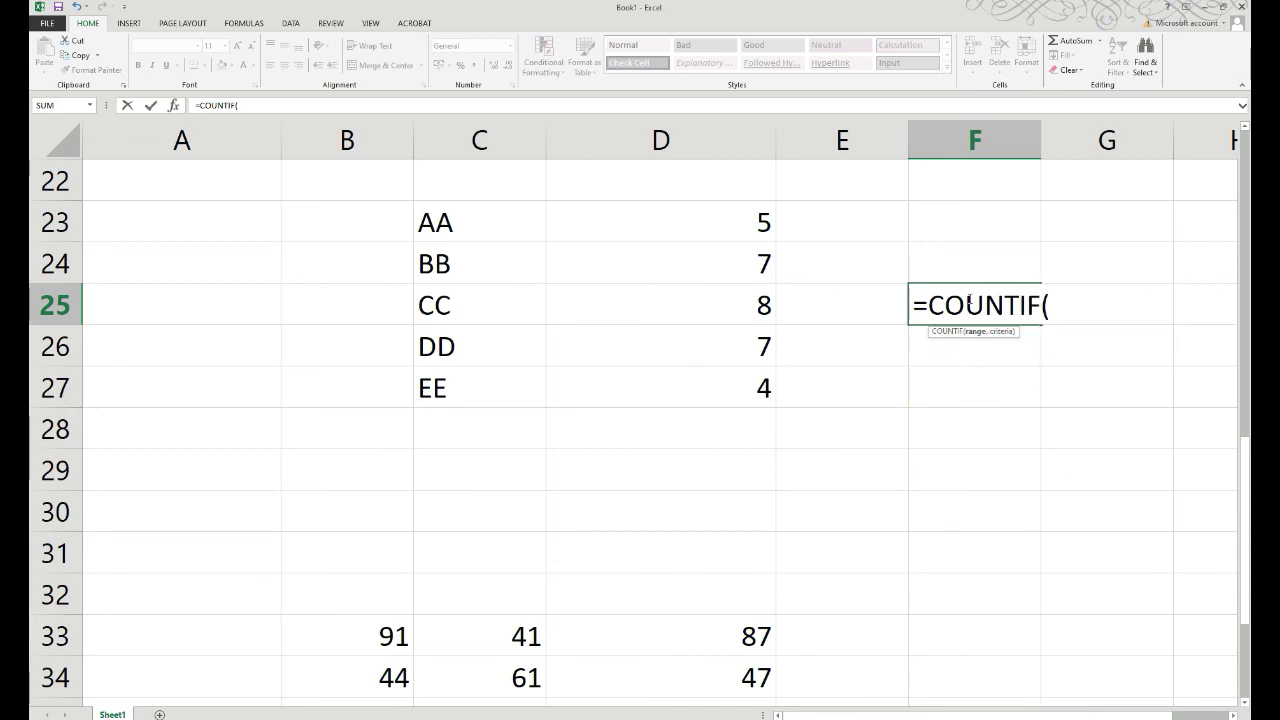
pyautogui.moveTo(706, 212); pyautogui.dragTo(703, 407)
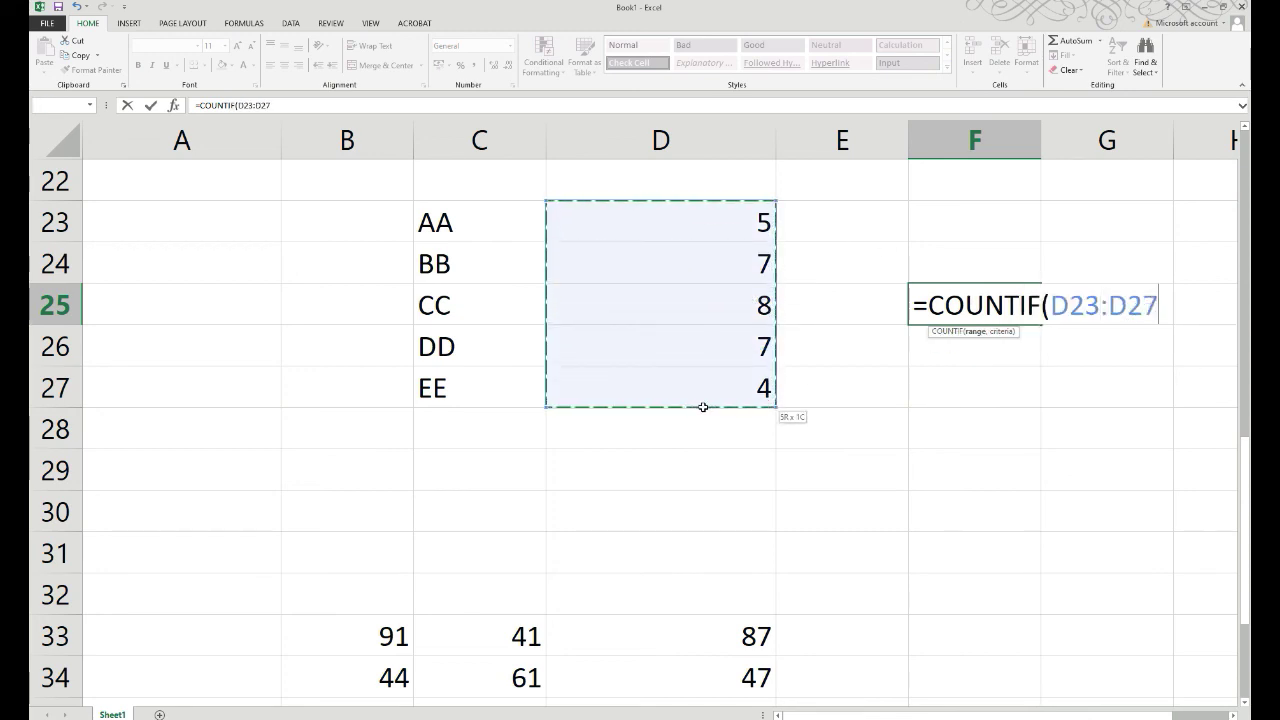
pyautogui.write(',')
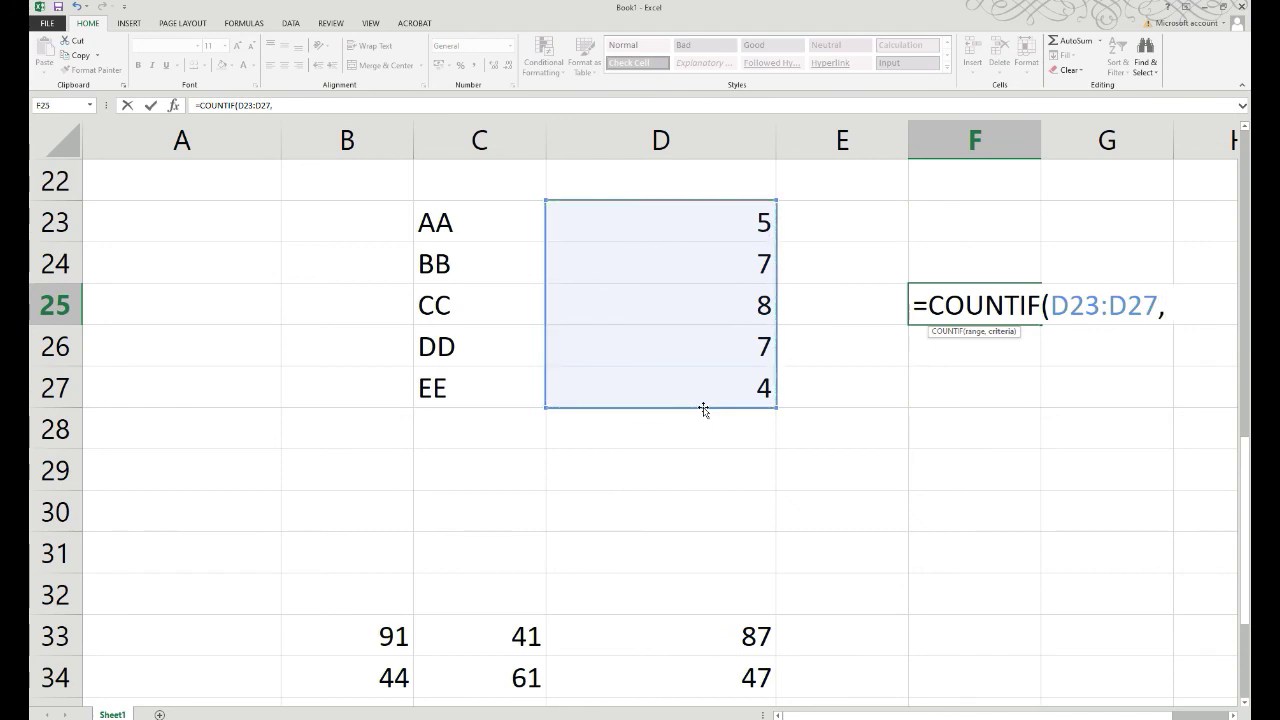
pyautogui.write('7')
pyautogui.press('Return')
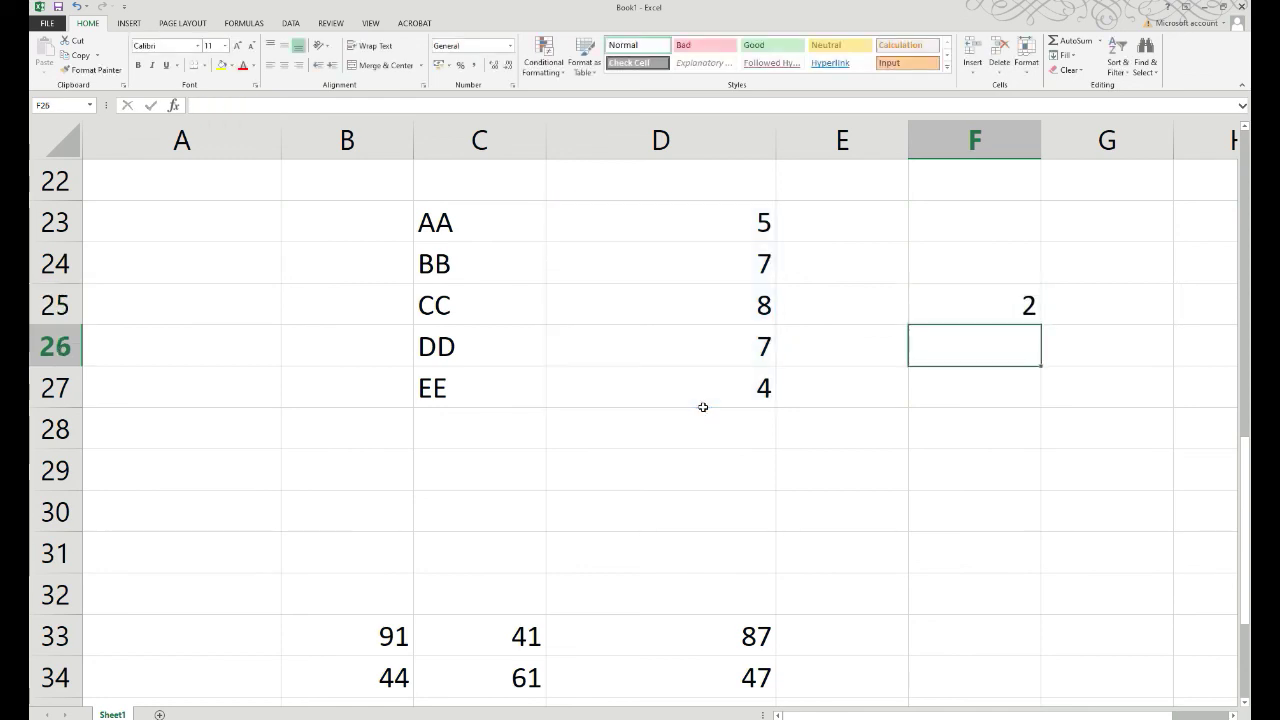
pyautogui.click(982, 309)
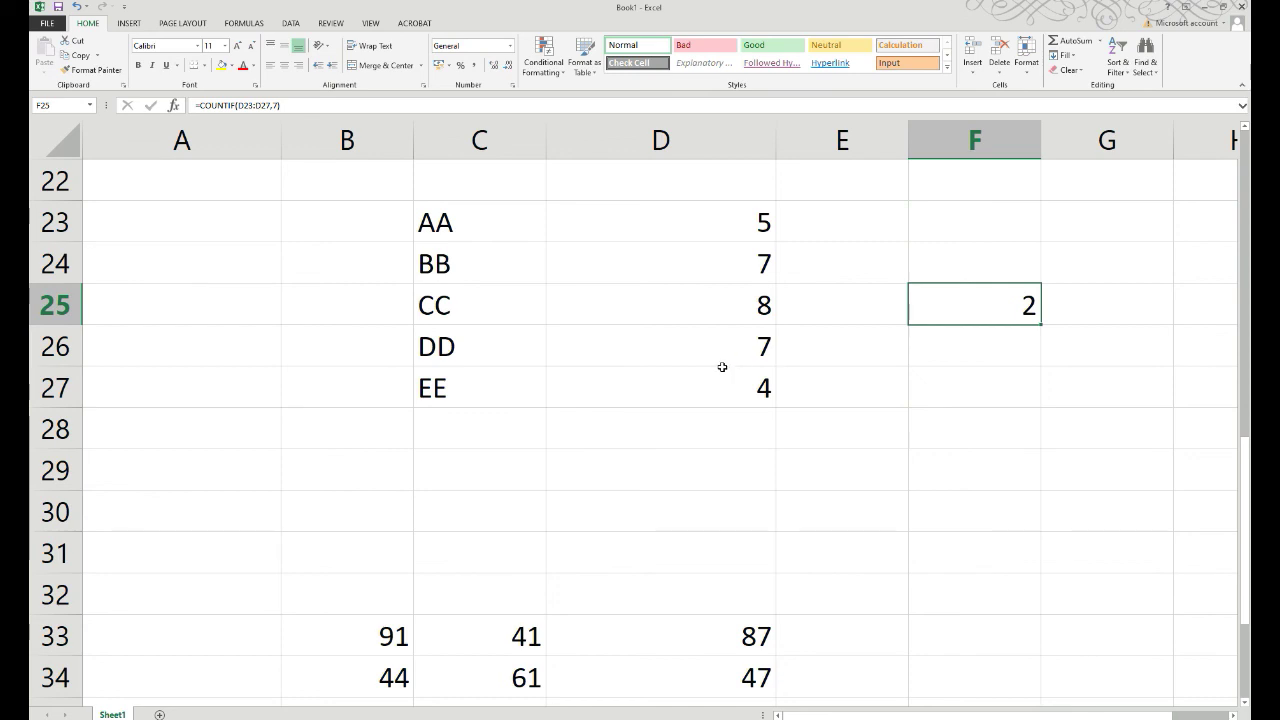
pyautogui.scroll(1, 722, 366)
# Step: Scroll back to the top of the sheet to view the F1:G9 block
pyautogui.scroll(2, 643, 366)
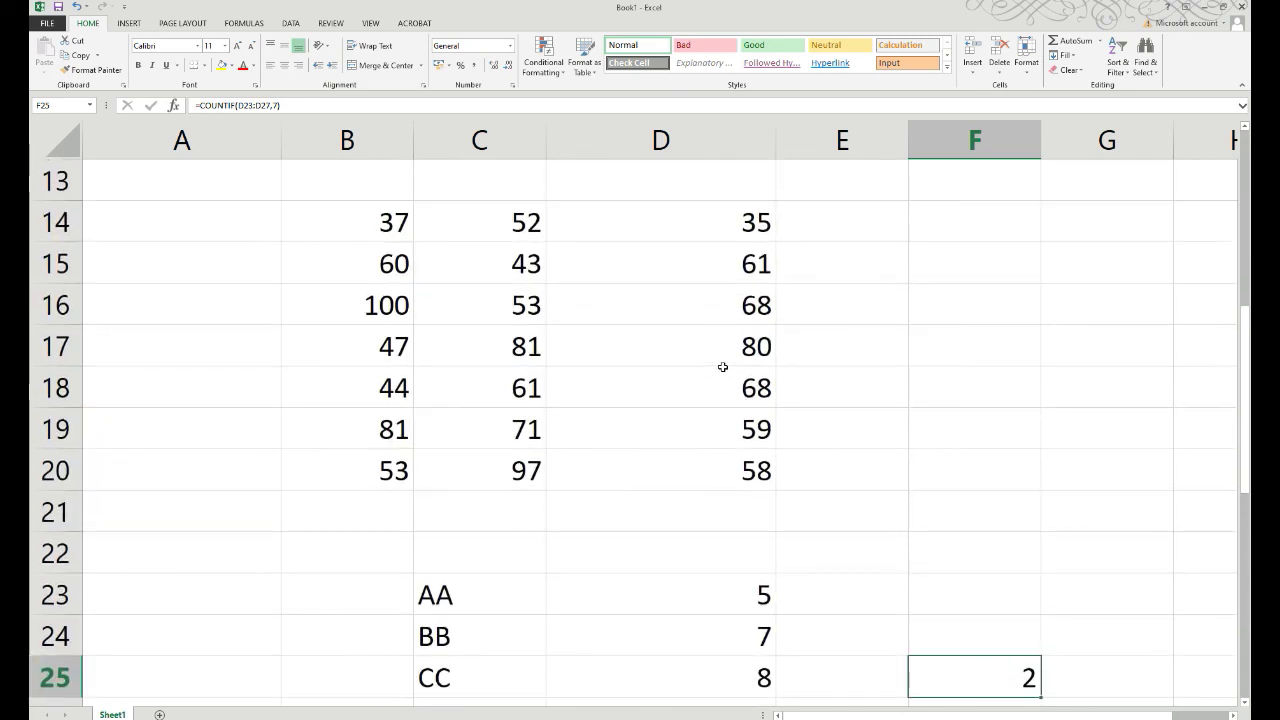
pyautogui.scroll(4, 723, 366)
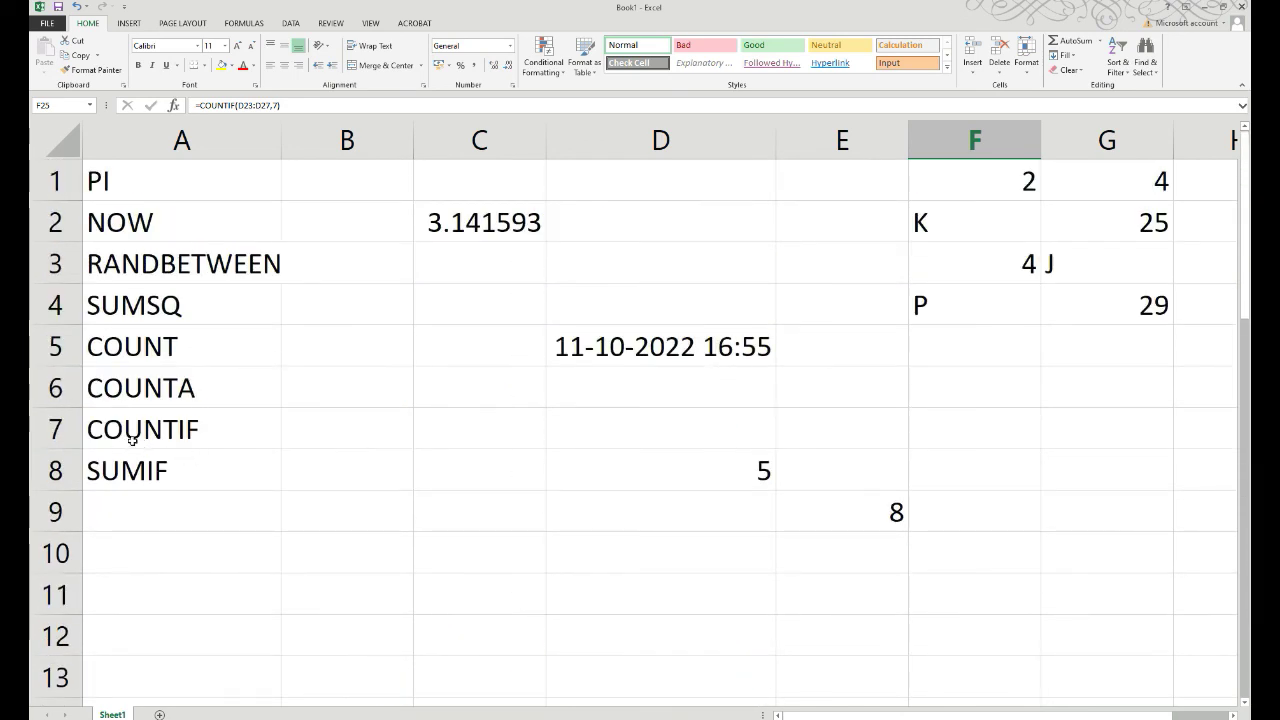
pyautogui.scroll(-5, 714, 540)
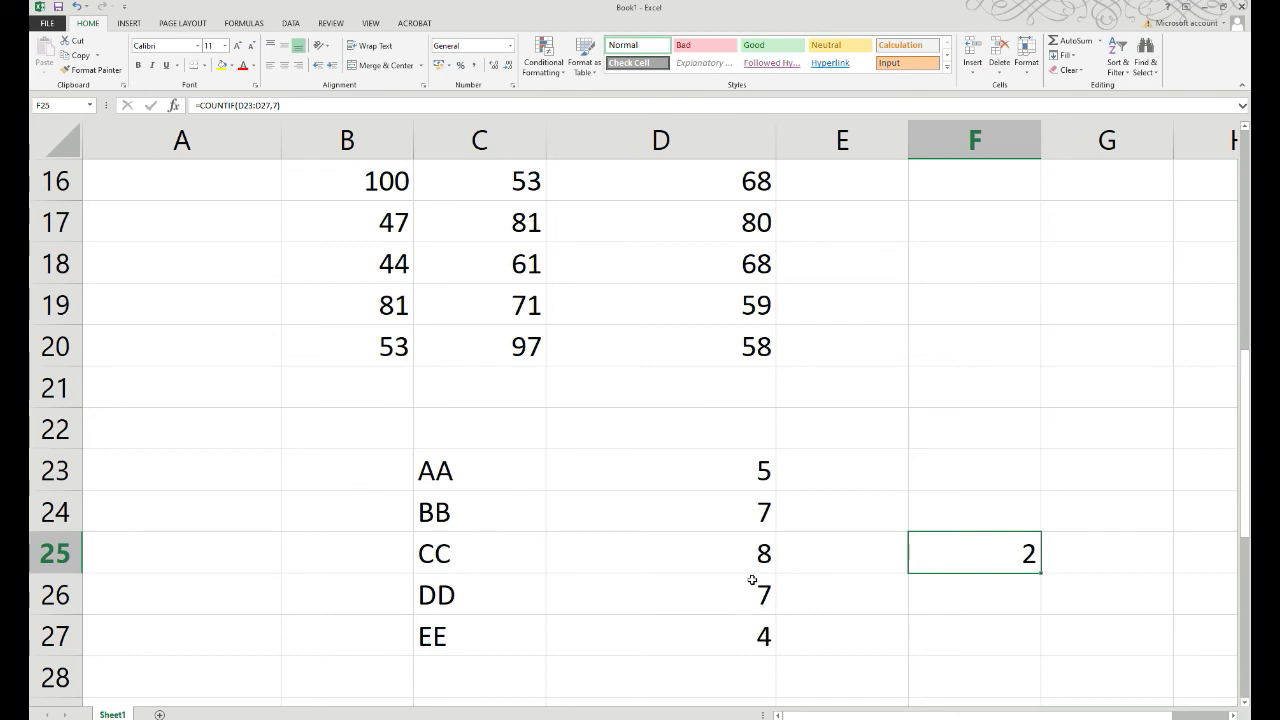
pyautogui.scroll(5, 752, 580)
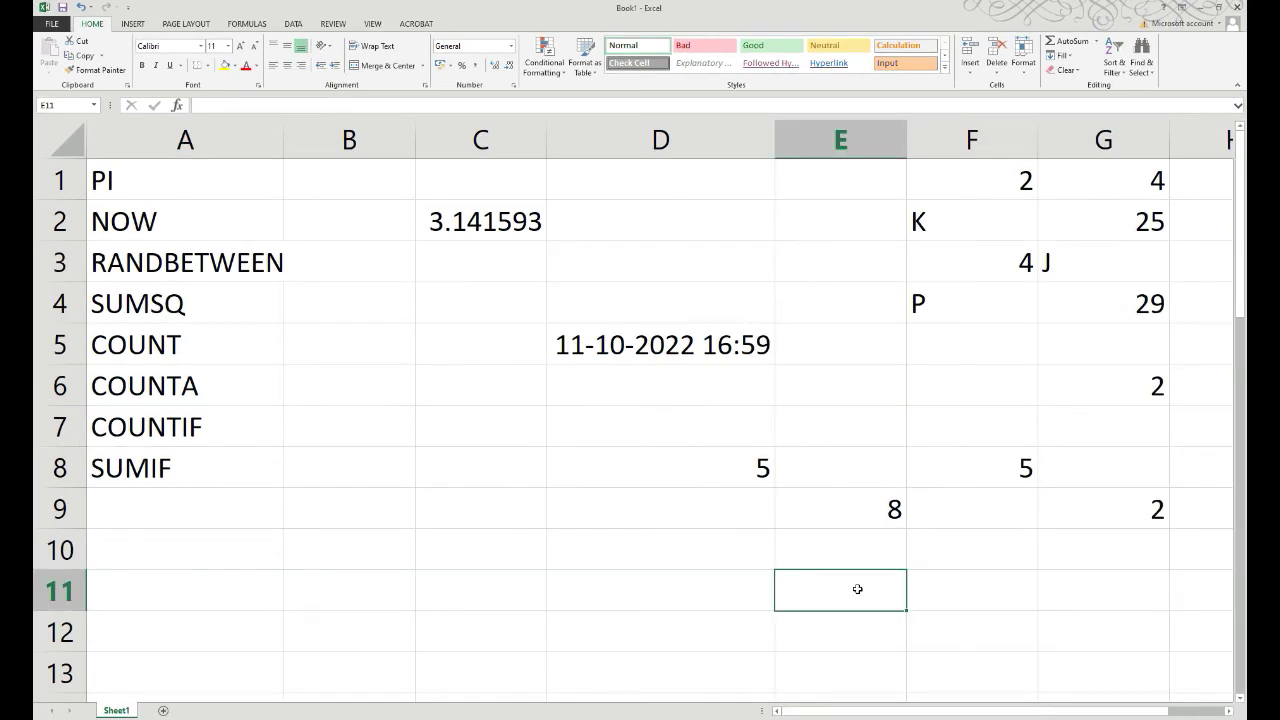
# Step: Enter =SUMIF(F1:G9,2) in E11, returning 6, then highlight F1:G9 as the summed range
pyautogui.write('=SUM')
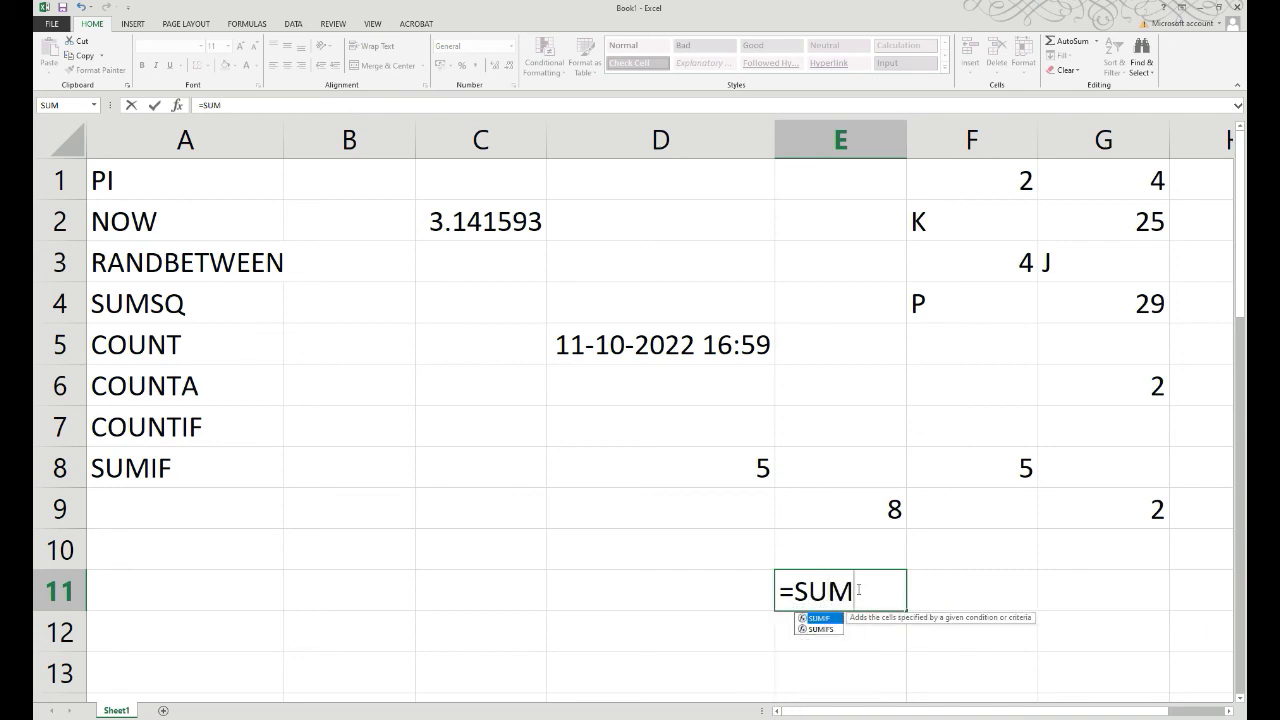
pyautogui.write('IF(')
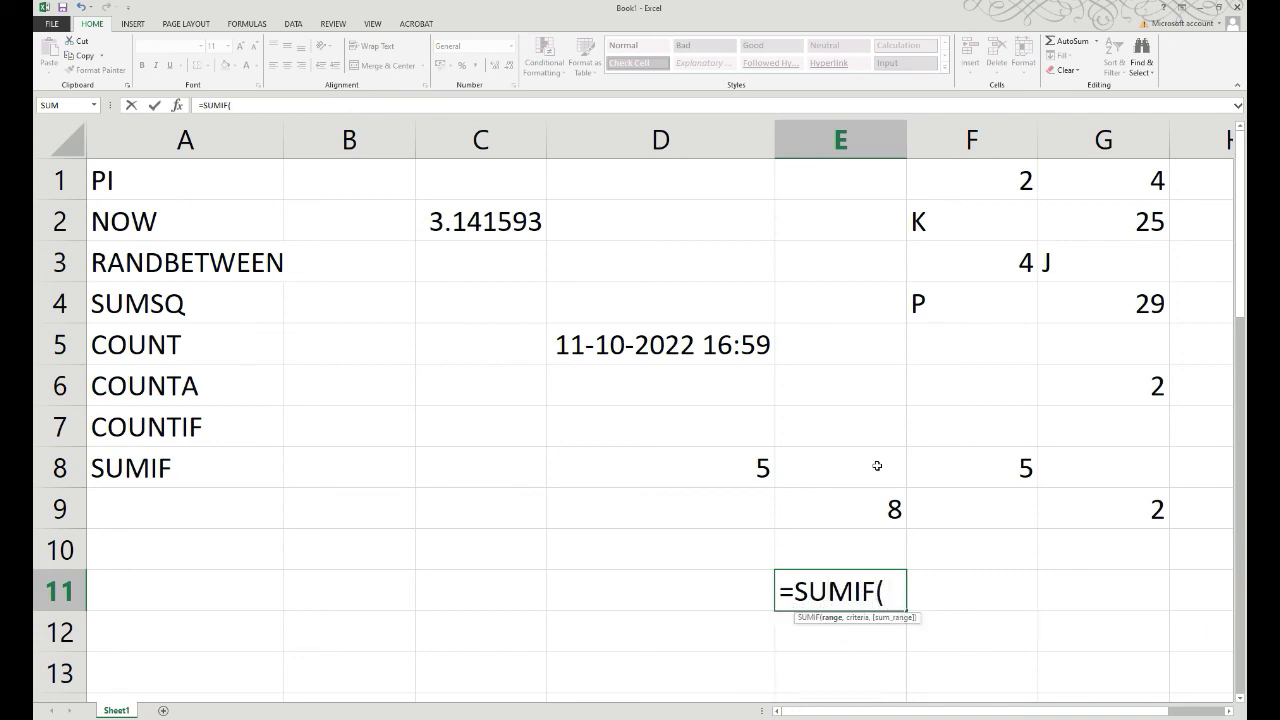
pyautogui.moveTo(966, 170); pyautogui.dragTo(1117, 530)
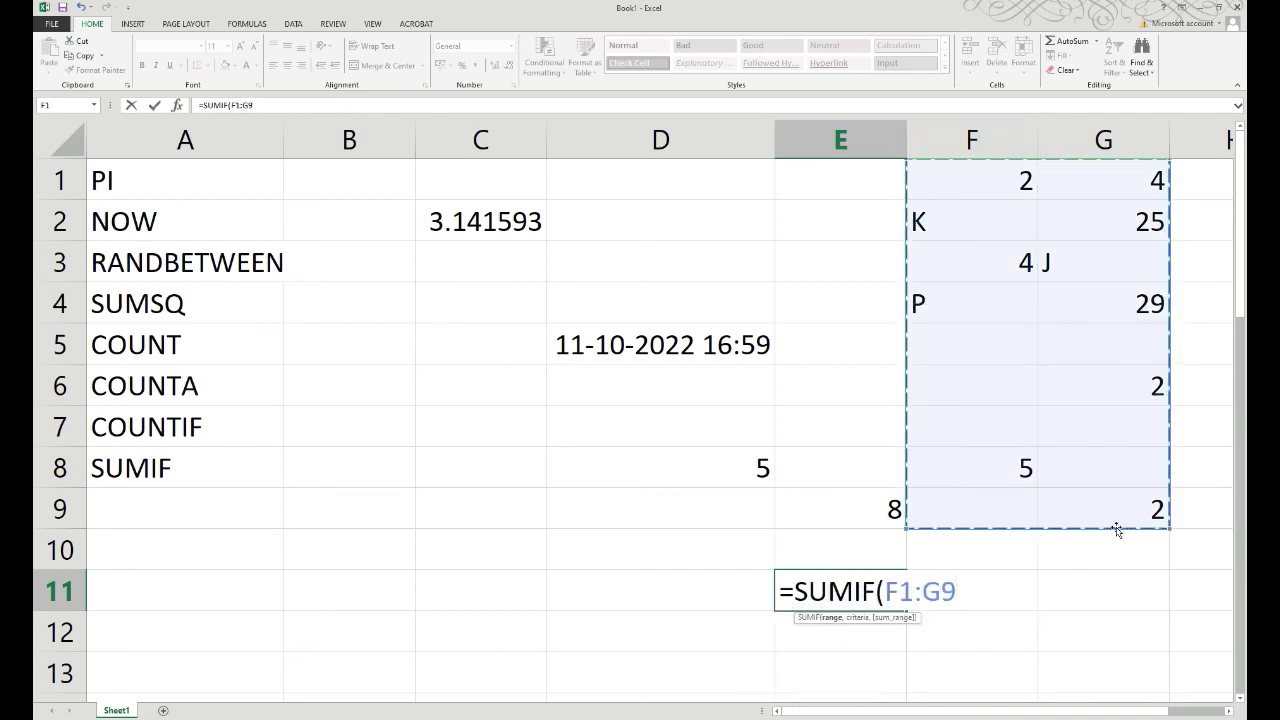
pyautogui.write(',')
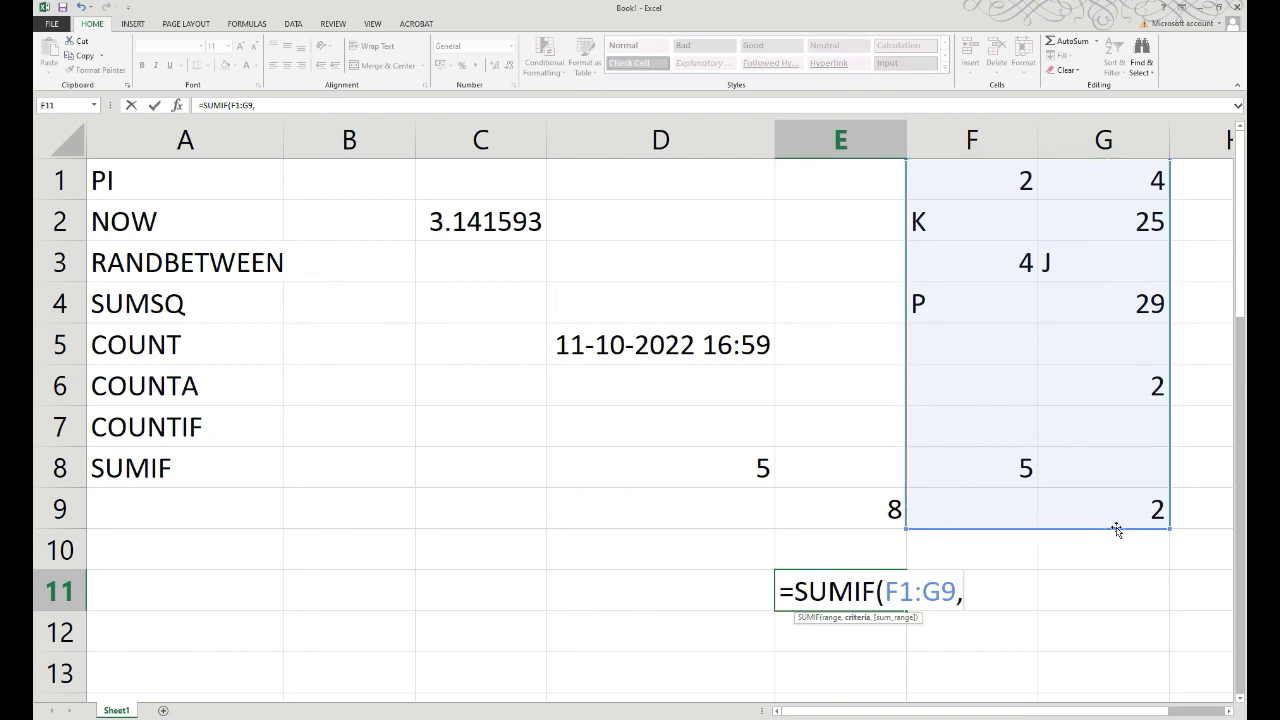
pyautogui.write('2')
pyautogui.press('Return')
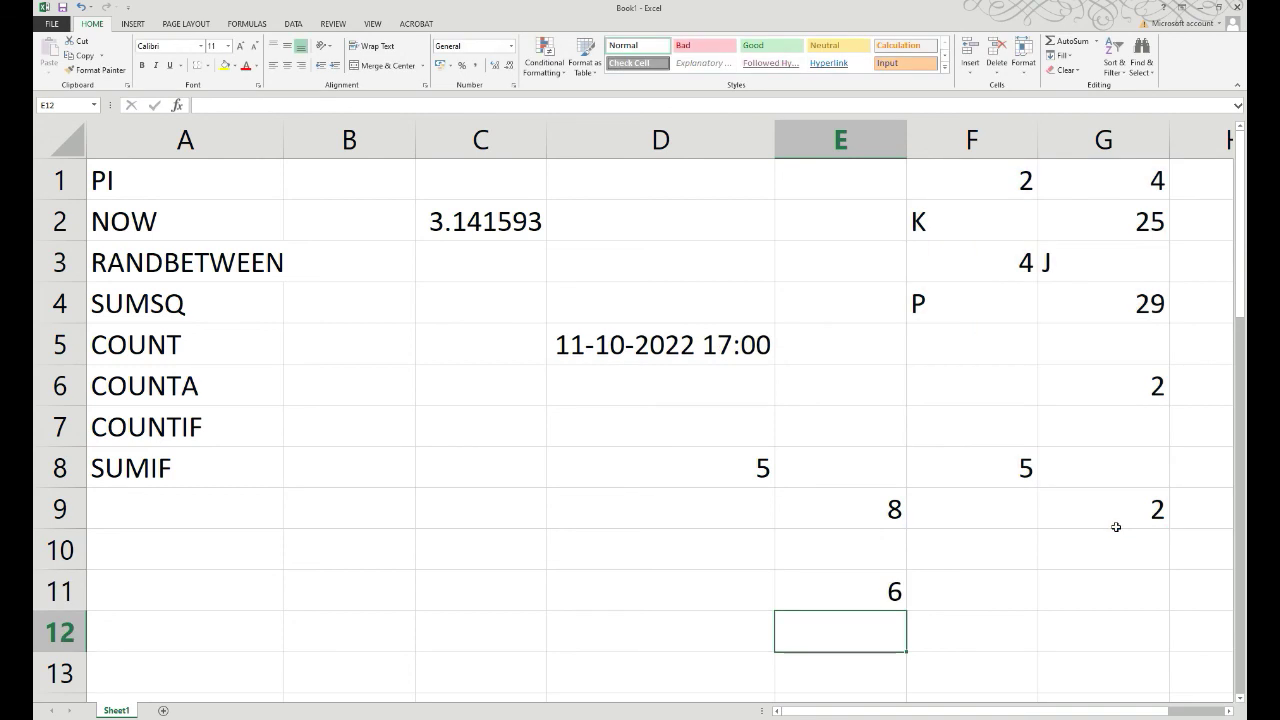
pyautogui.click(895, 594)
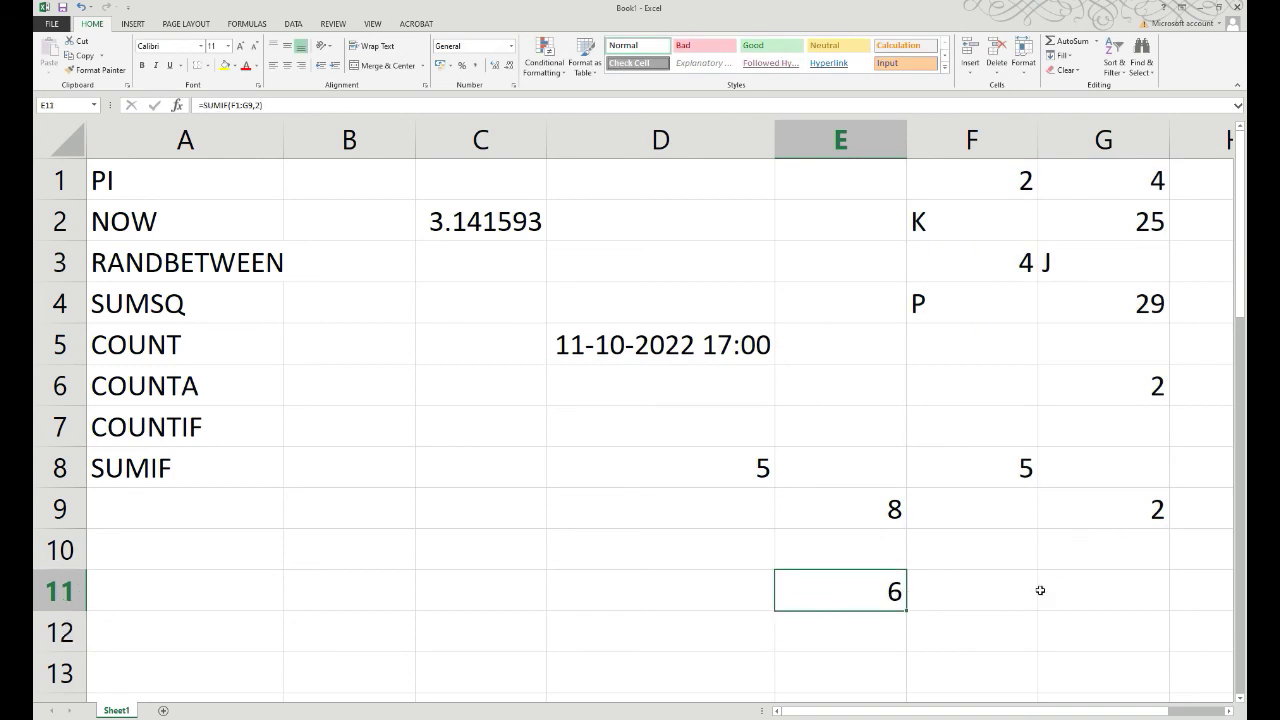
pyautogui.moveTo(970, 180); pyautogui.dragTo(1103, 509)
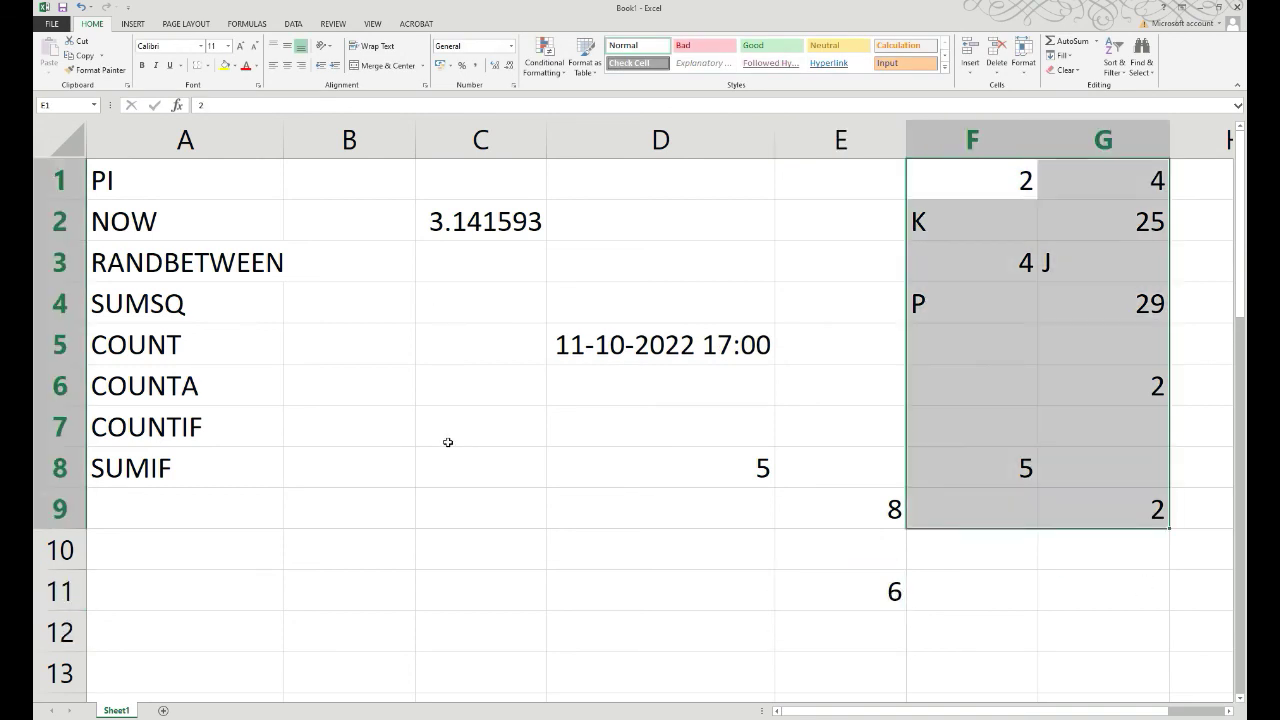